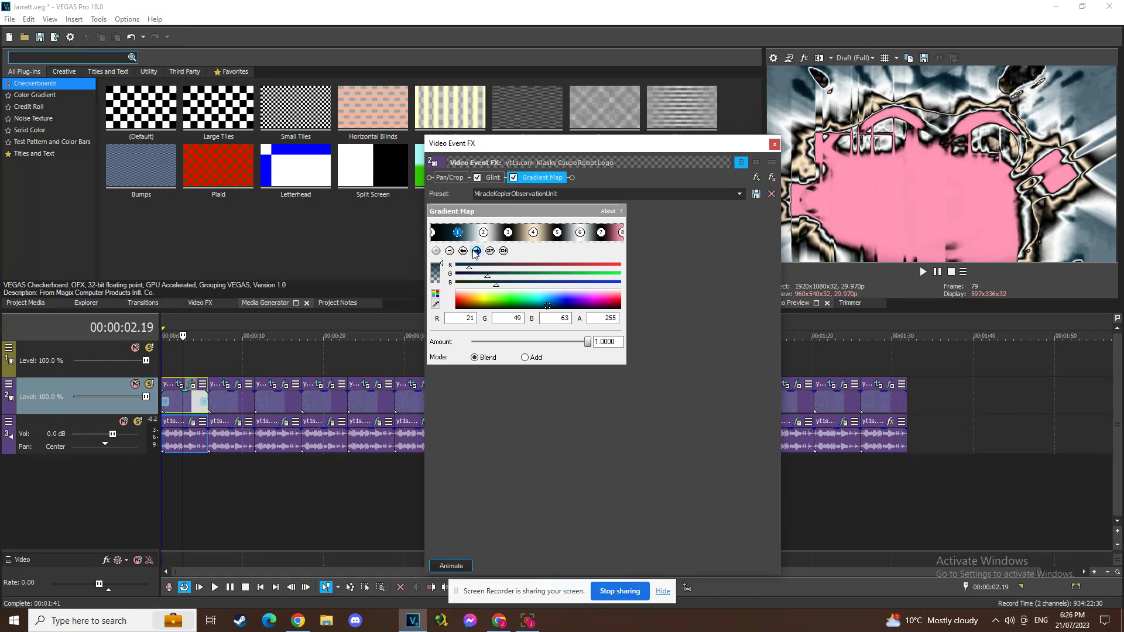
# Examine the remaining Gradient Map control point colours on the first clip, plus its Vocodex audio effect settings
pyautogui.click(476, 251)
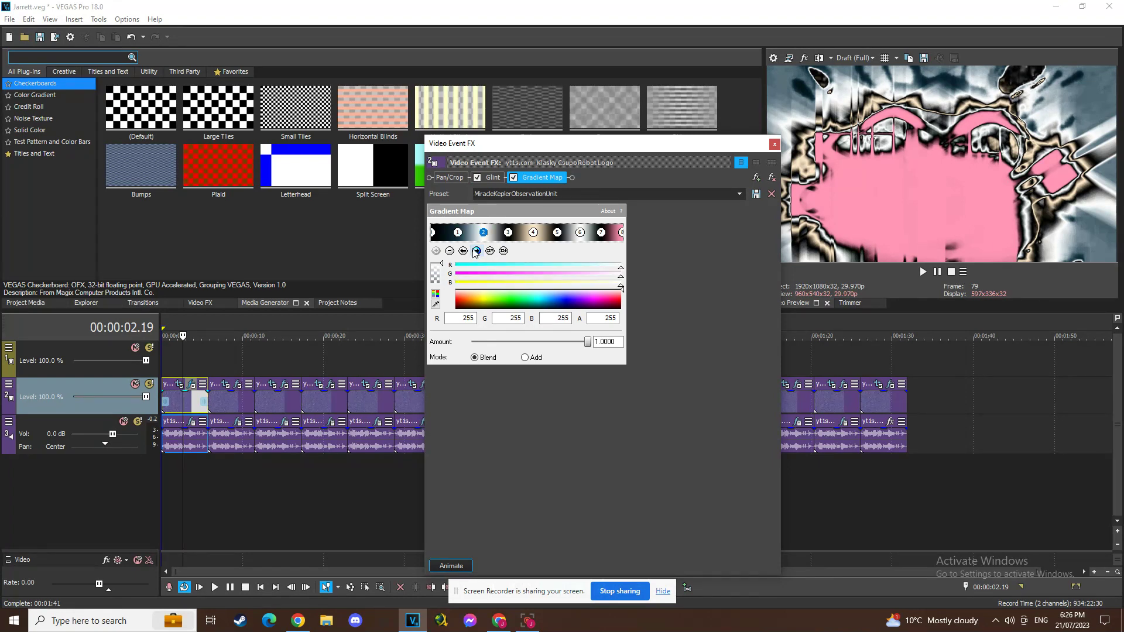
pyautogui.click(476, 252)
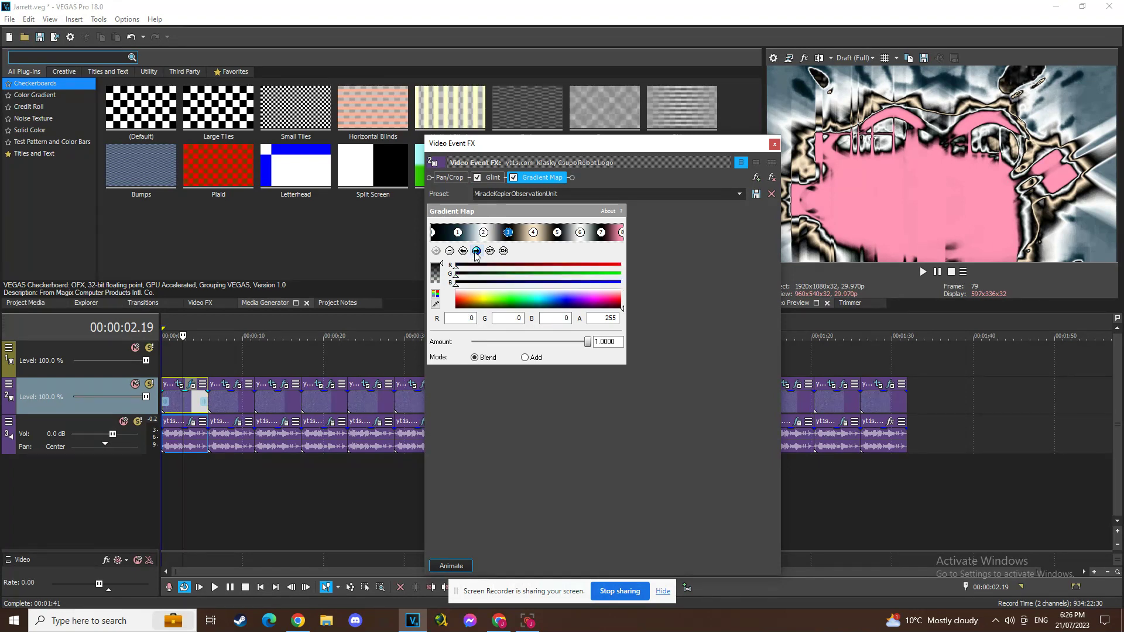
pyautogui.click(476, 251)
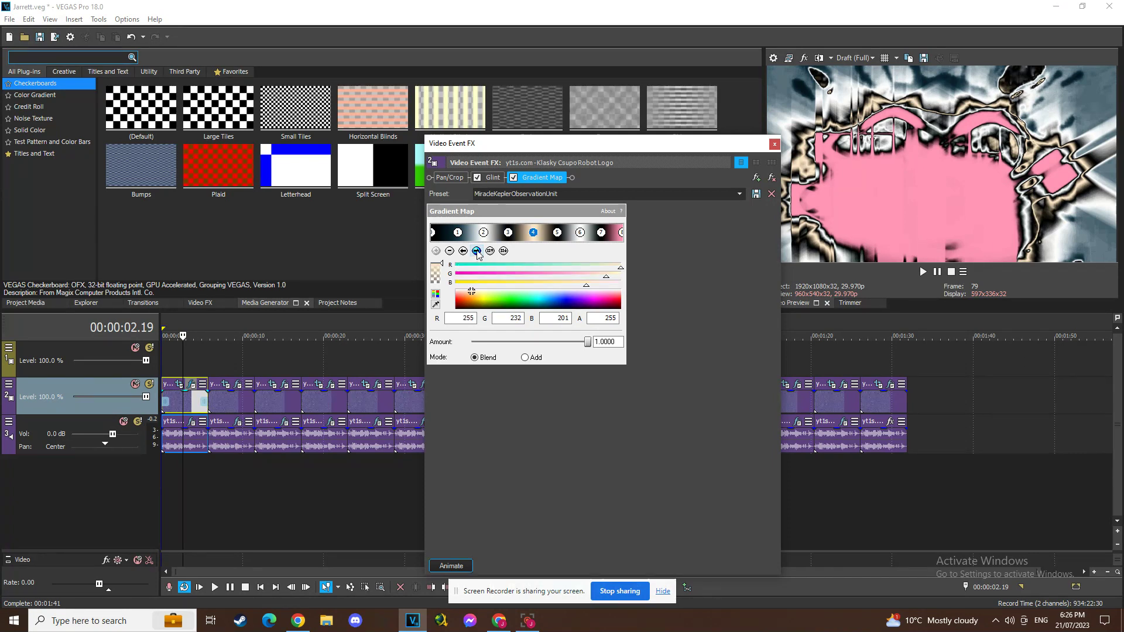
pyautogui.click(477, 251)
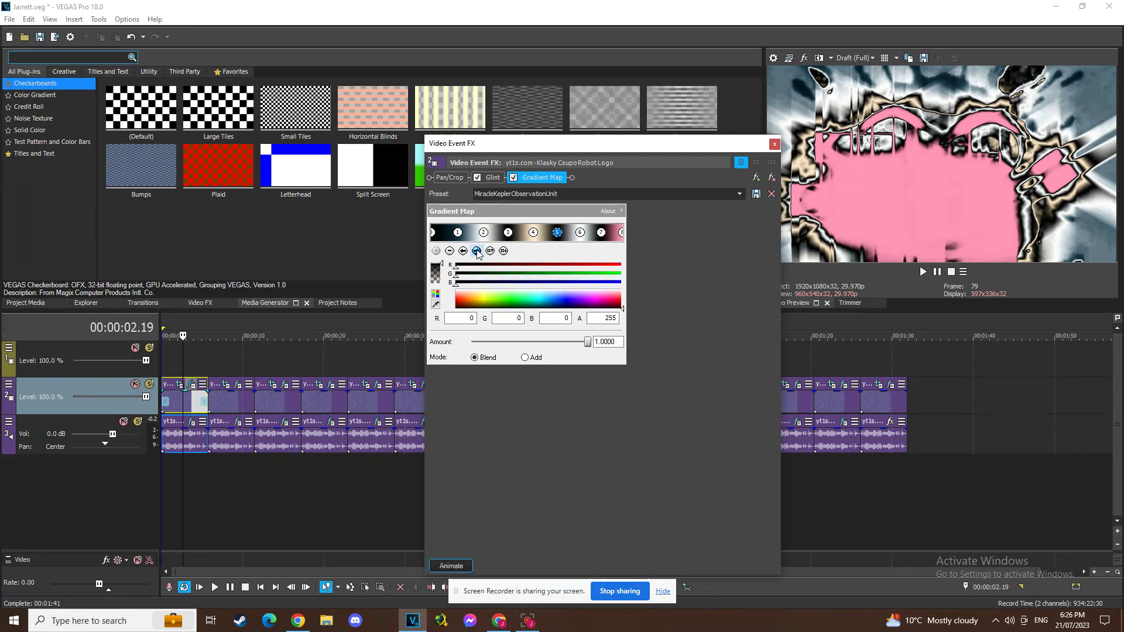
pyautogui.click(476, 251)
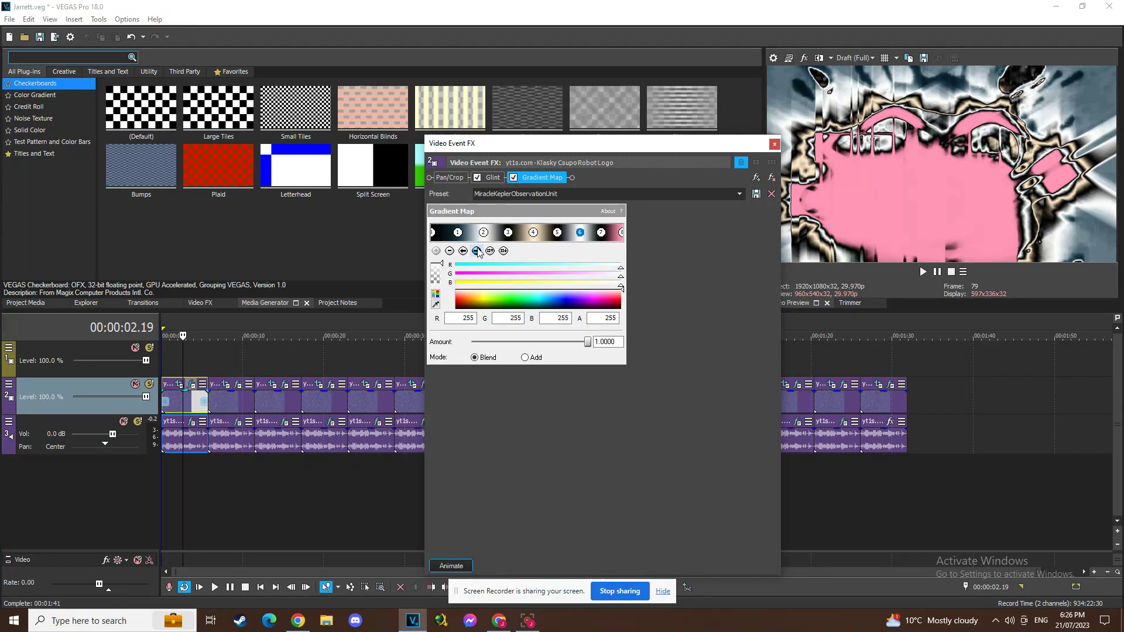
pyautogui.click(476, 251)
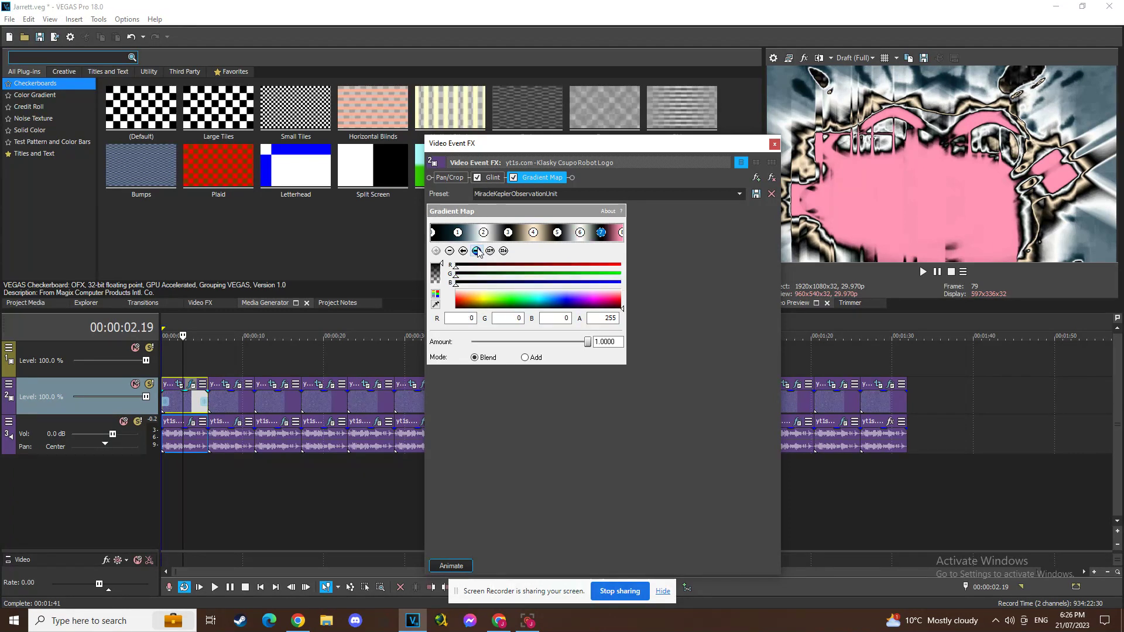
pyautogui.click(476, 251)
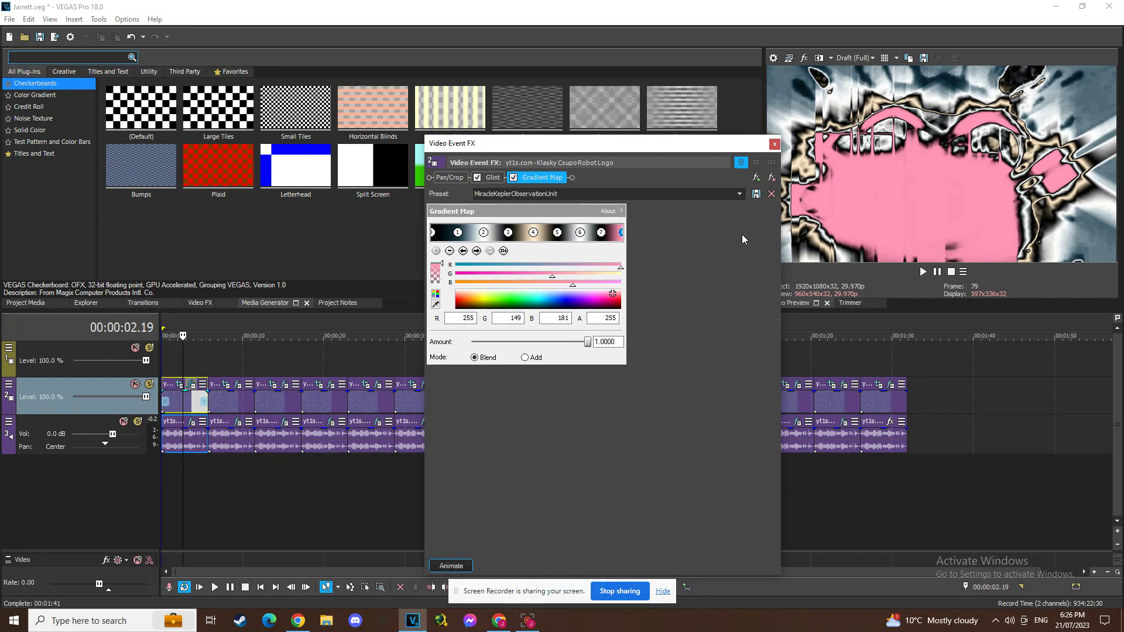
pyautogui.click(774, 144)
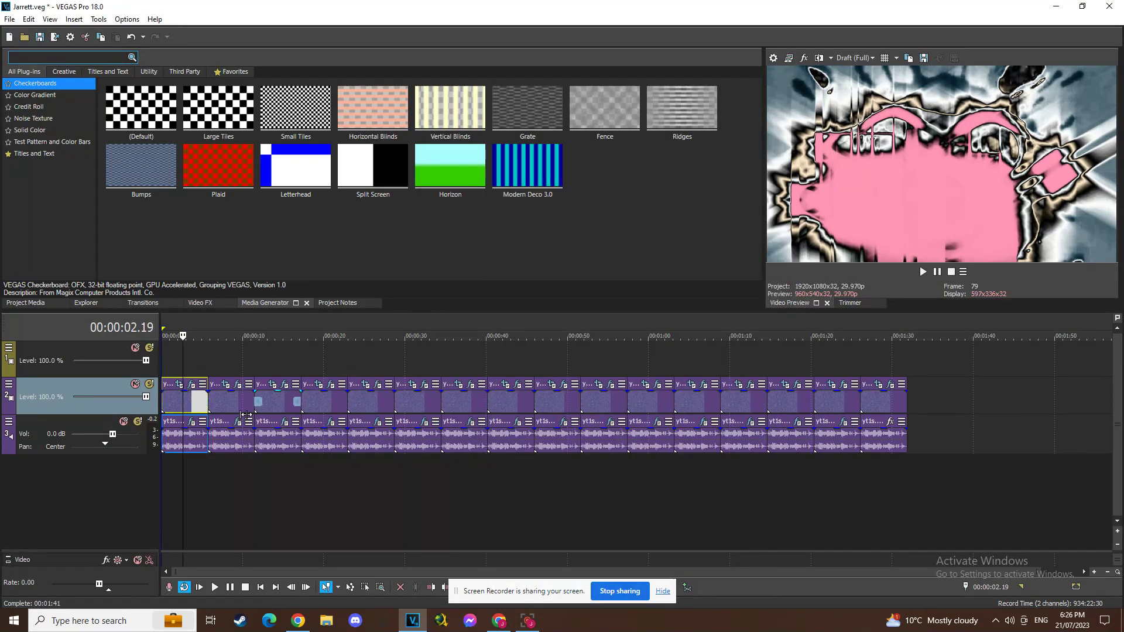
pyautogui.click(192, 422)
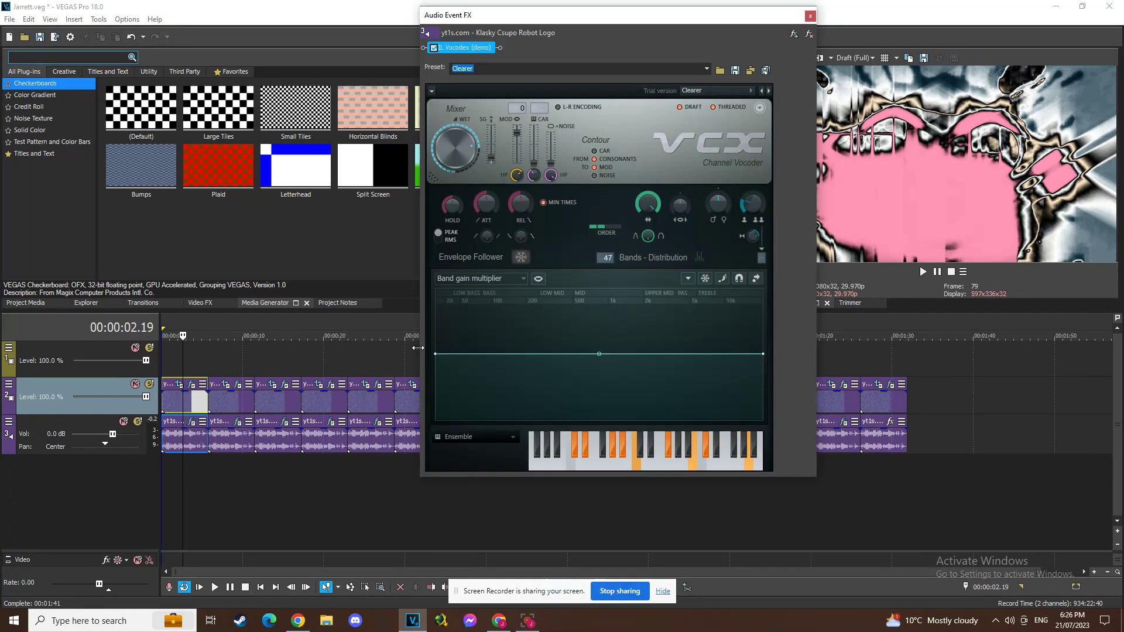
pyautogui.click(811, 17)
# Examine the colour of each Gradient Map control point on the second video clip
pyautogui.click(226, 398)
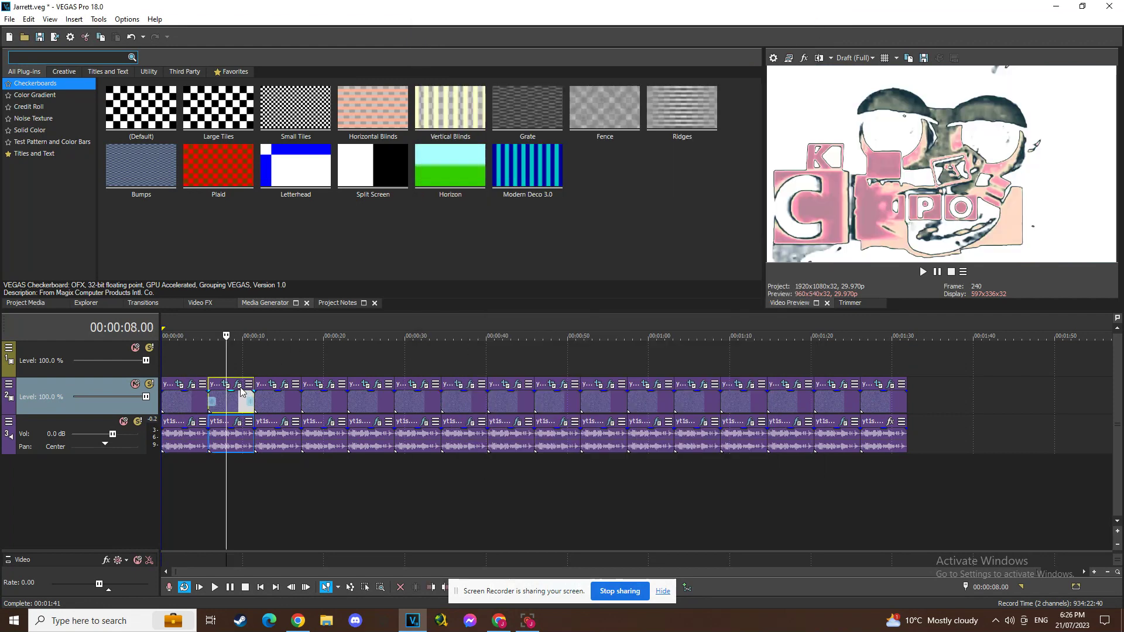
pyautogui.click(238, 384)
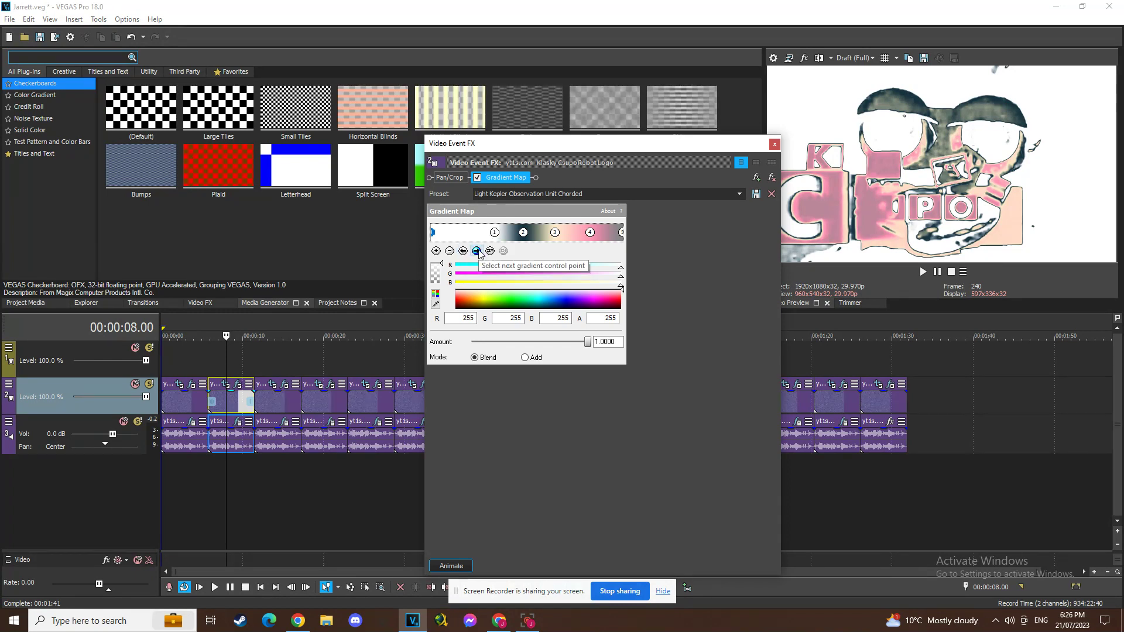
pyautogui.click(476, 251)
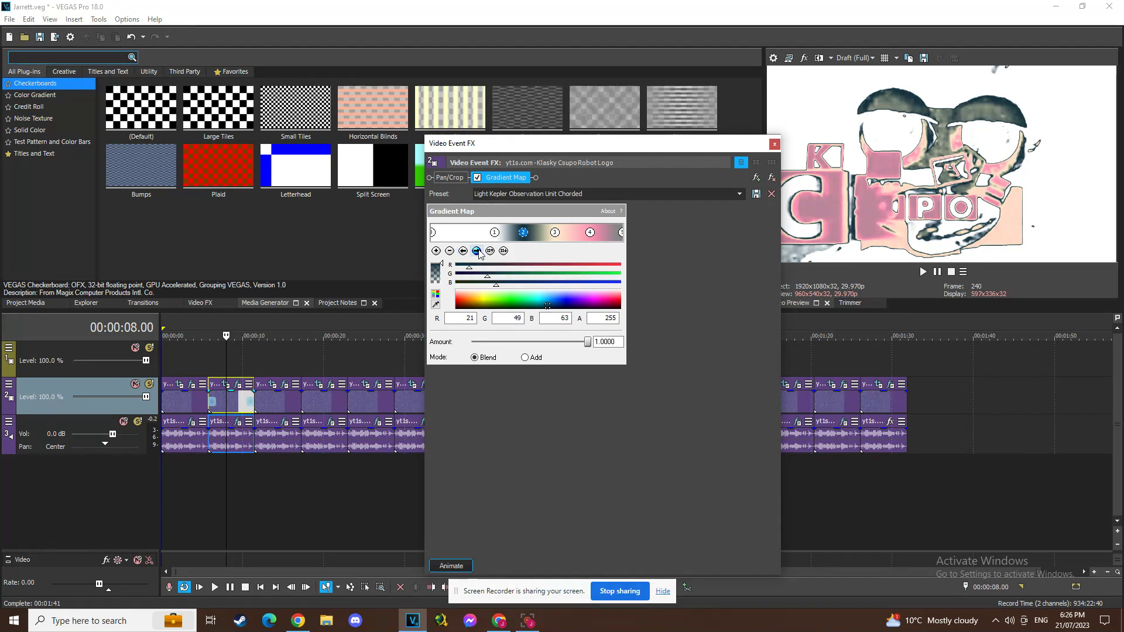
pyautogui.click(478, 251)
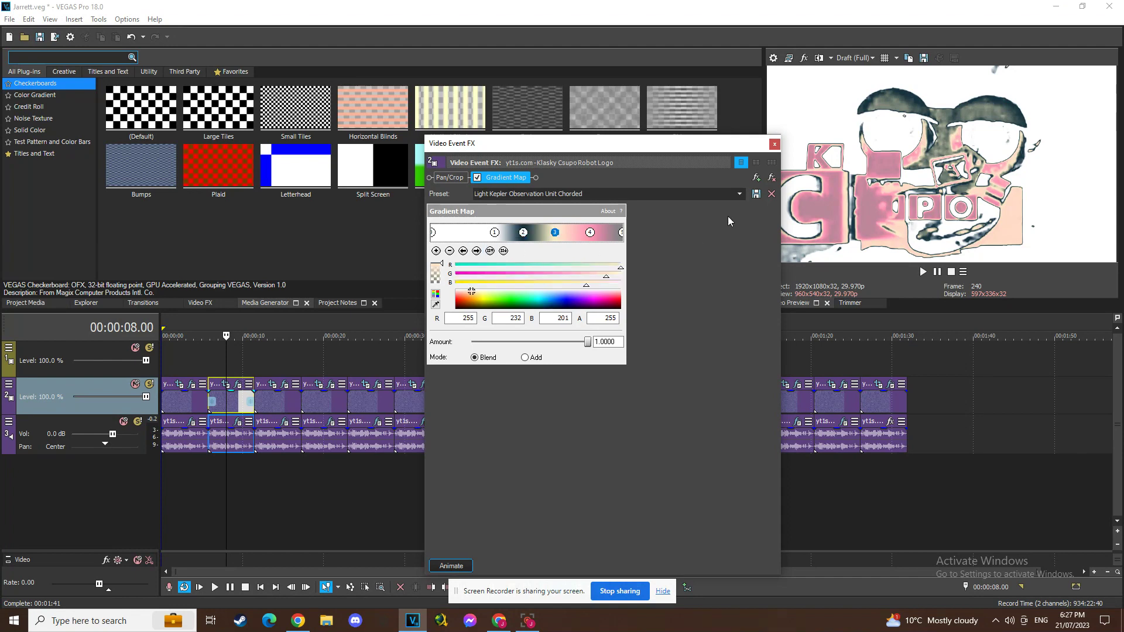
pyautogui.click(477, 253)
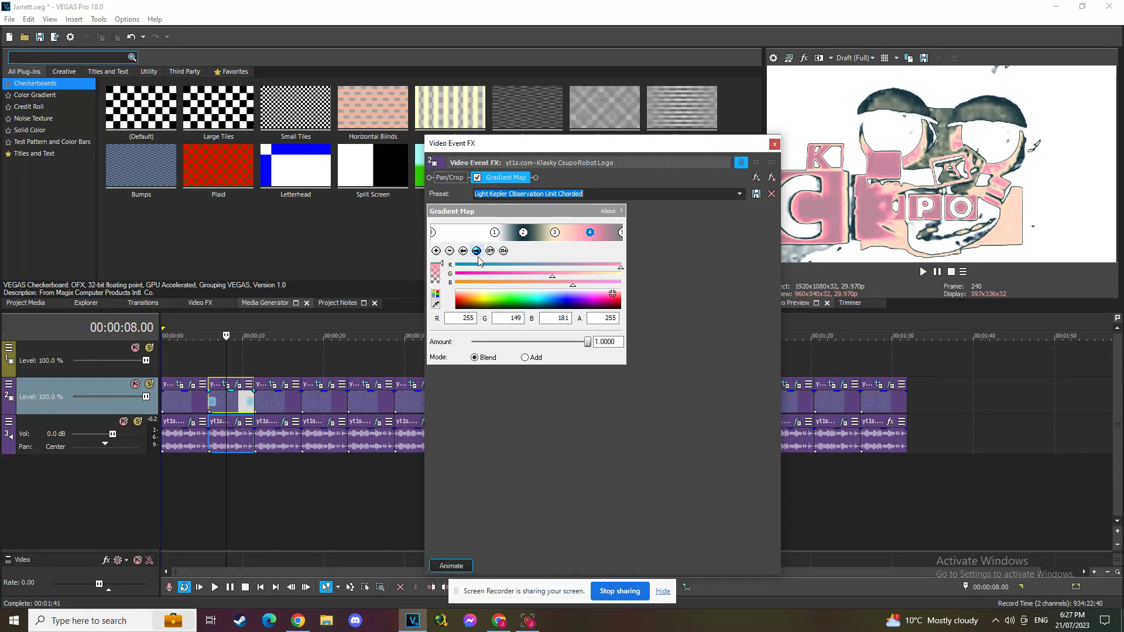
pyautogui.click(477, 253)
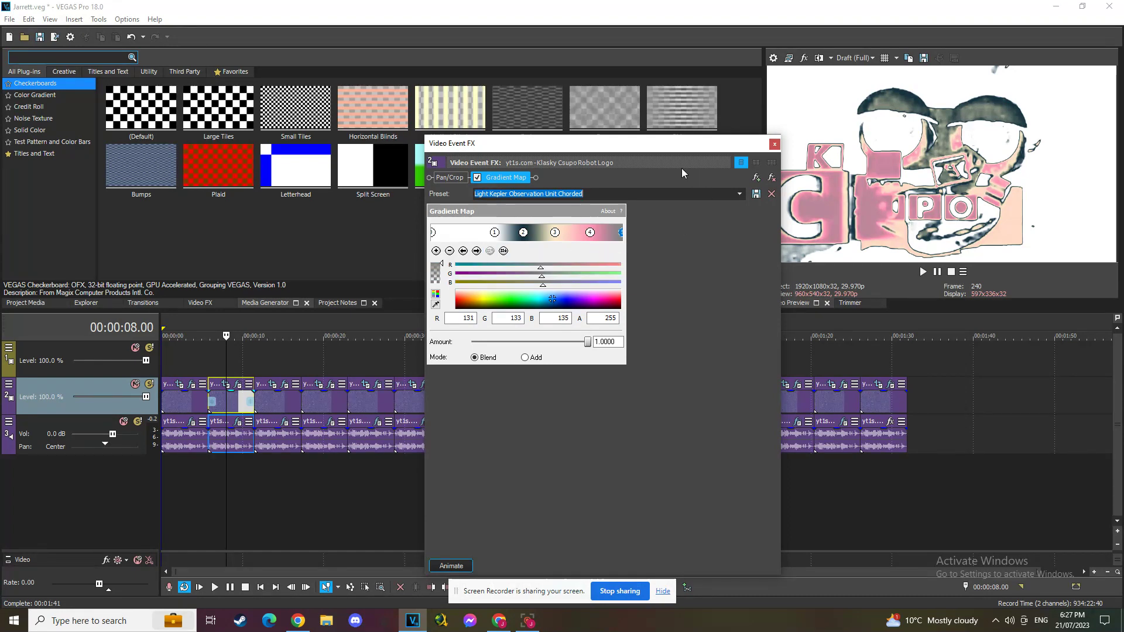
pyautogui.click(774, 144)
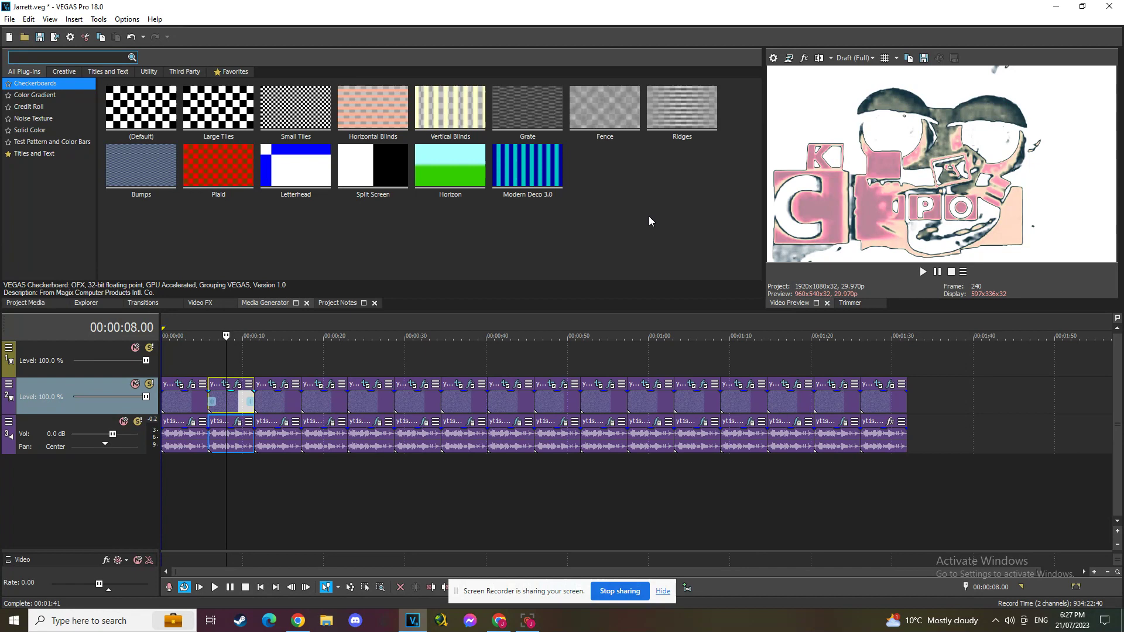
# Examine the second clip's audio effect chain: the first Pitch Shift, Vocodex and the second Pitch Shift
pyautogui.click(238, 421)
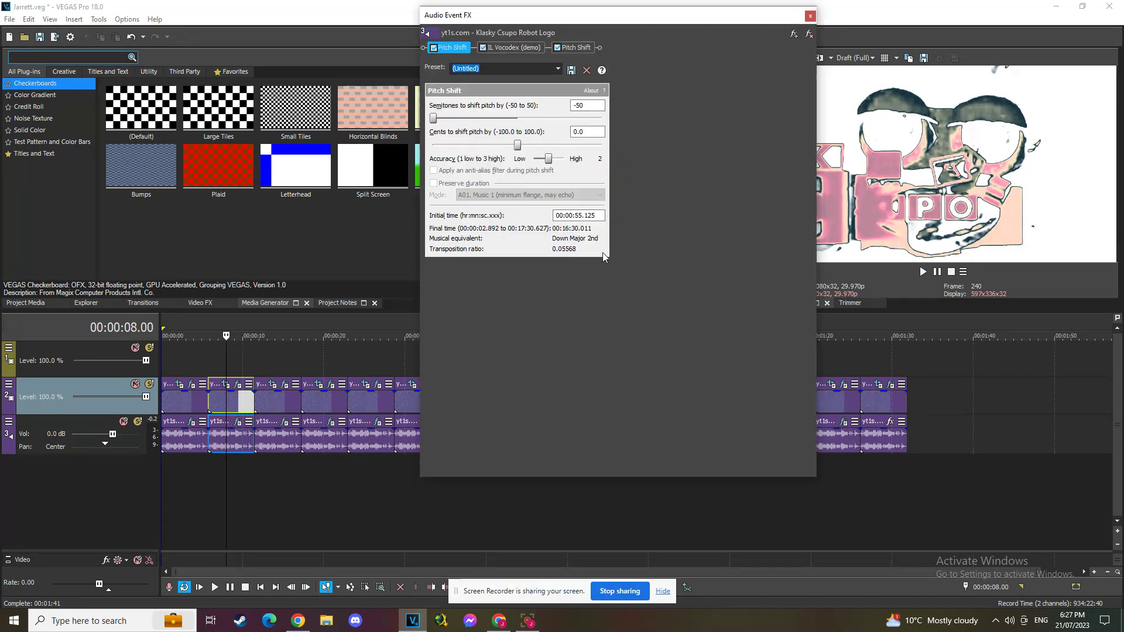
pyautogui.click(519, 48)
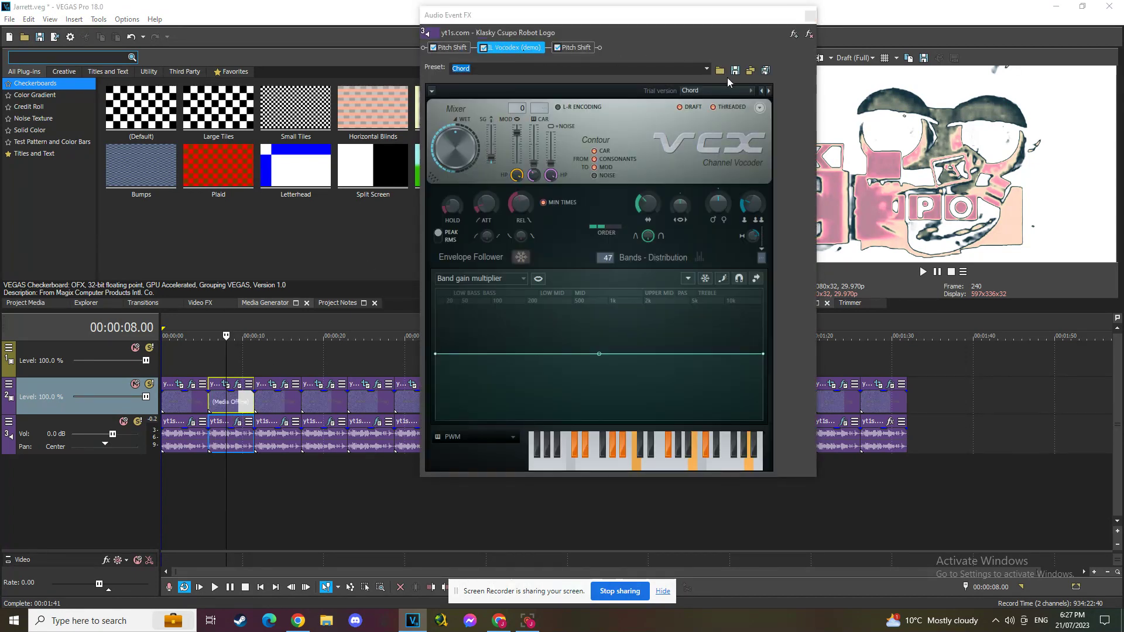
pyautogui.click(586, 47)
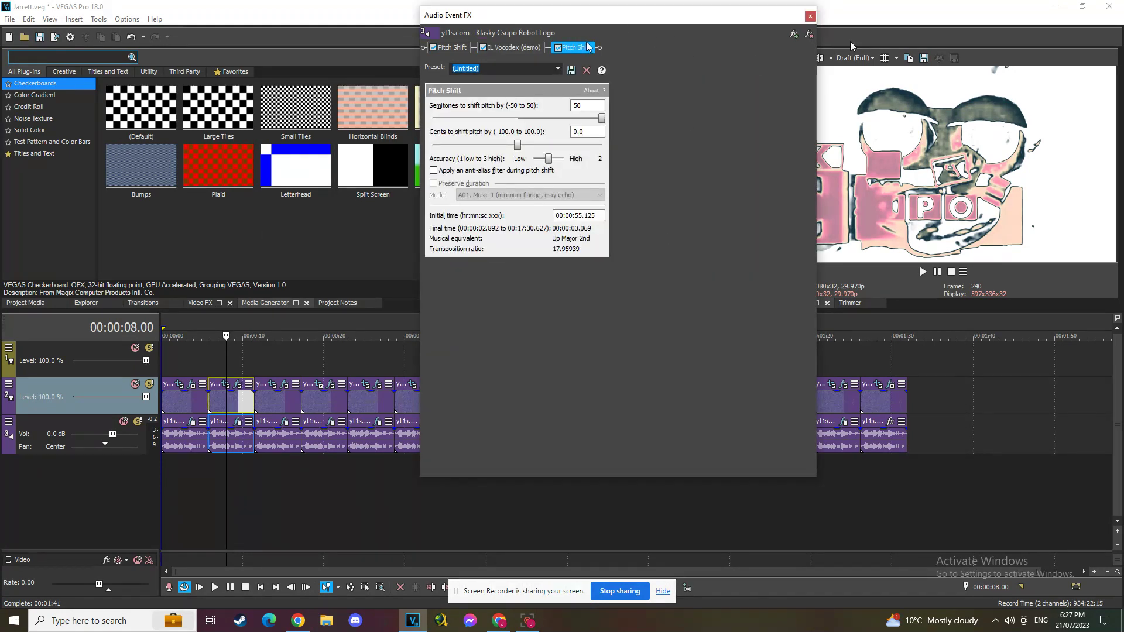
pyautogui.click(810, 16)
# Examine the third clip's Gradient Map control point colours and its Vocodex audio effect settings
pyautogui.click(283, 410)
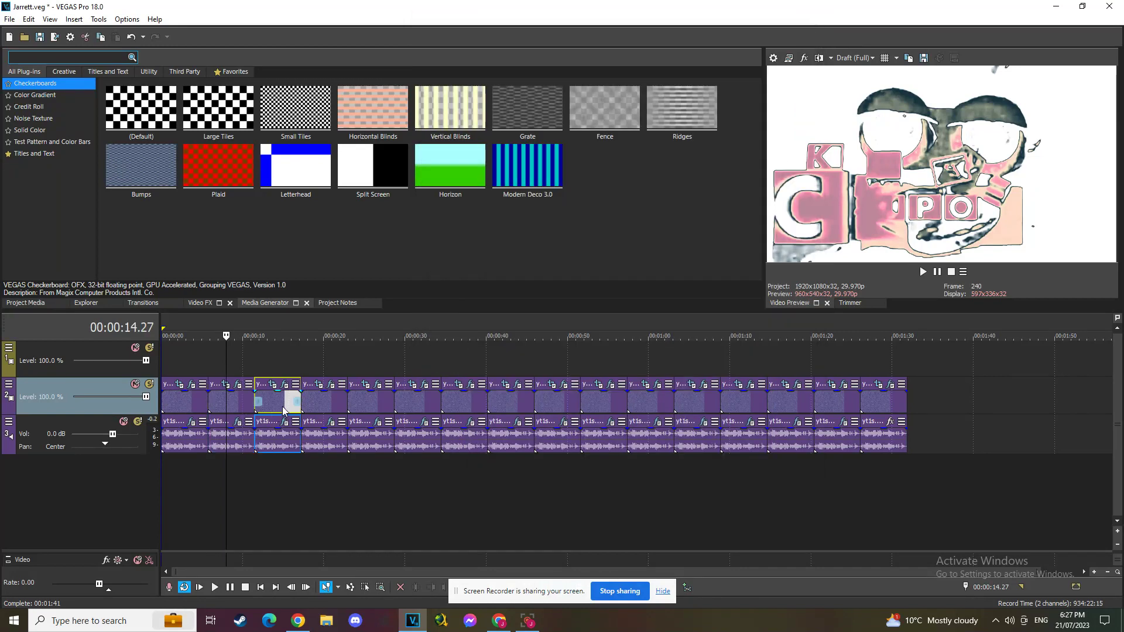
pyautogui.click(285, 384)
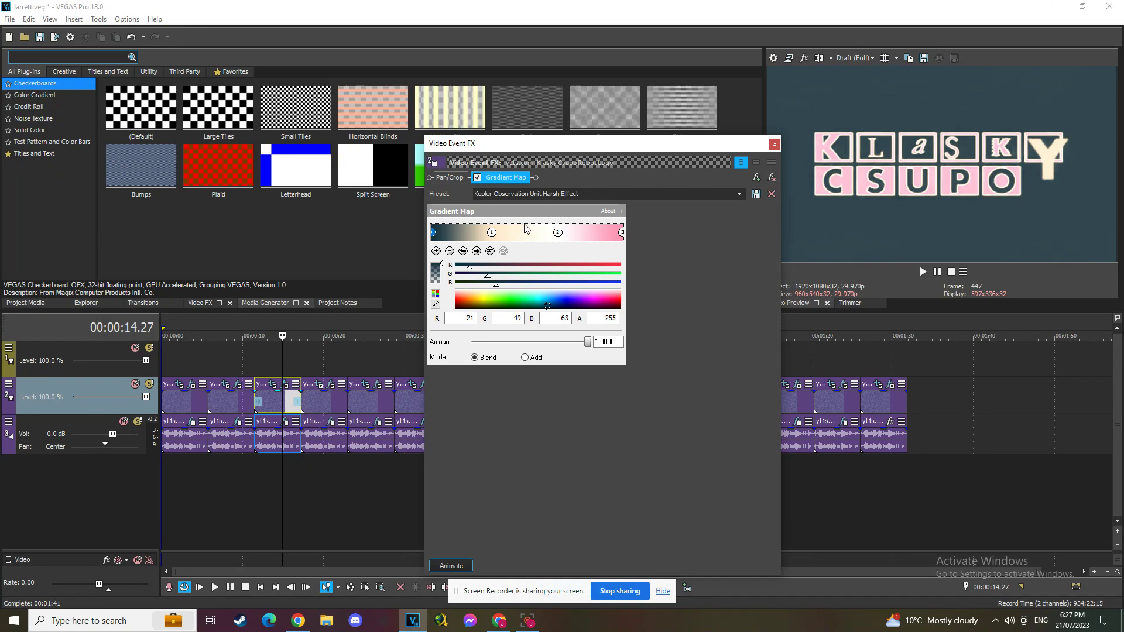
pyautogui.click(476, 251)
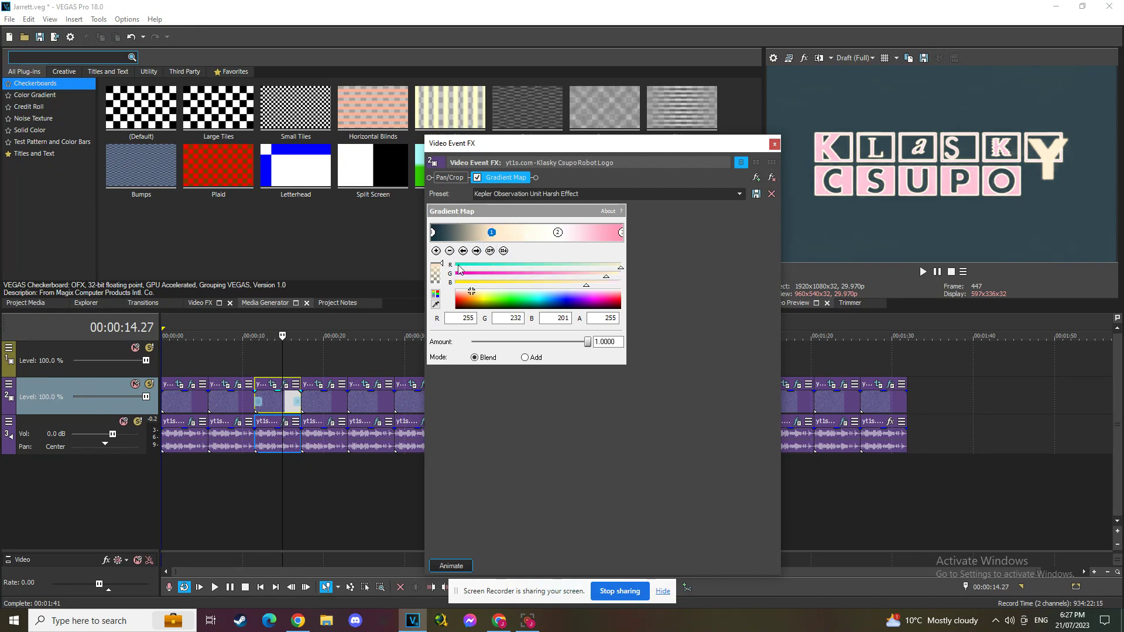
pyautogui.click(477, 250)
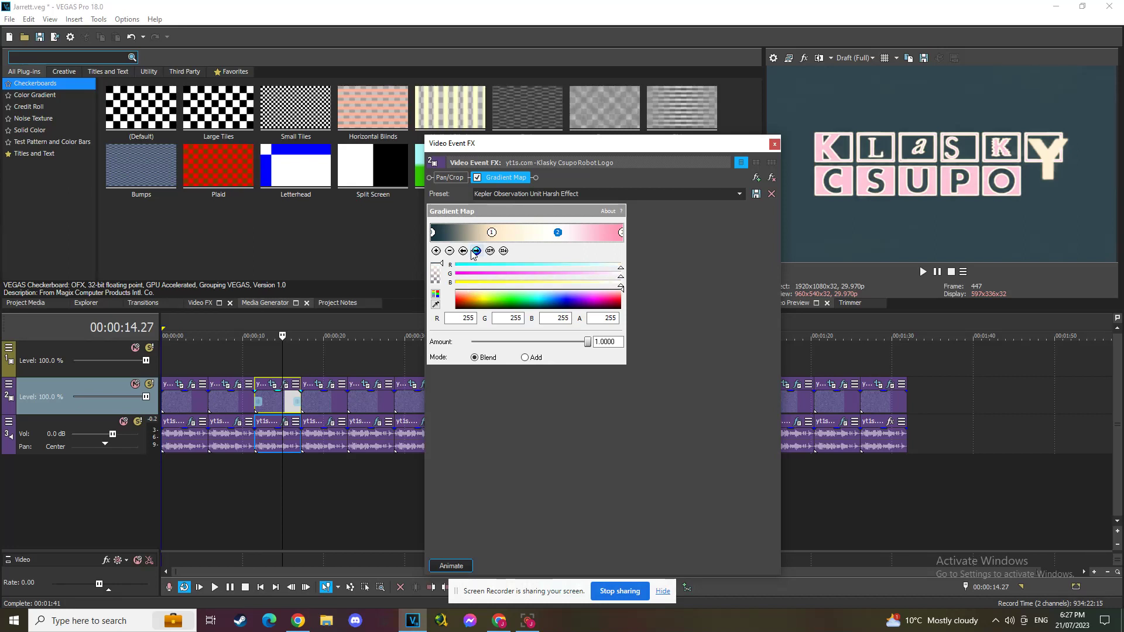
pyautogui.click(476, 250)
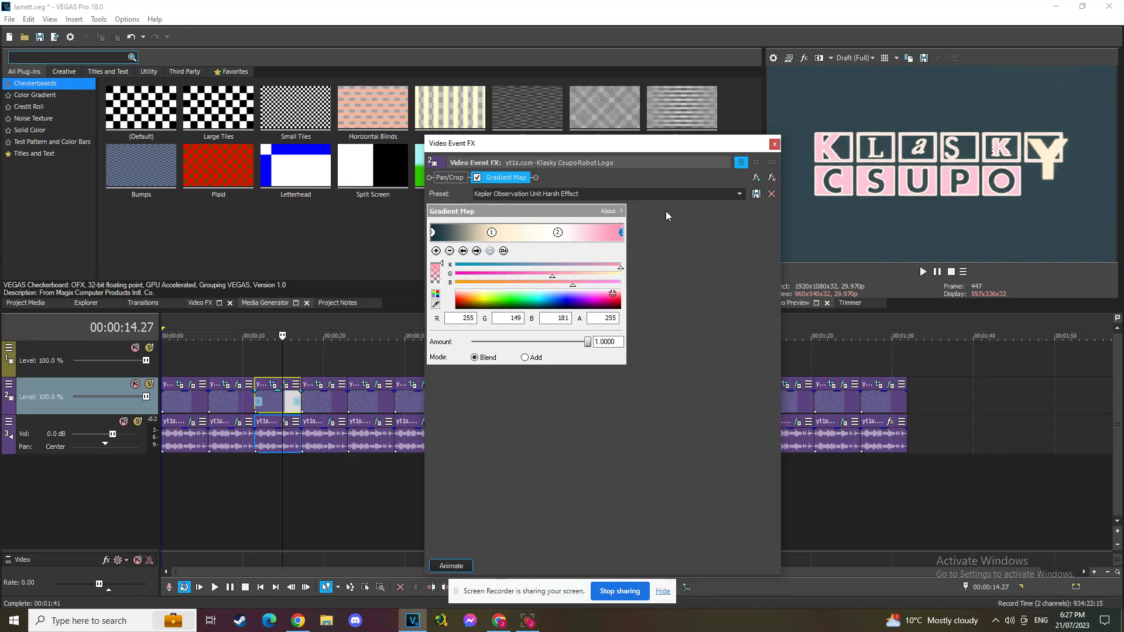
pyautogui.click(774, 143)
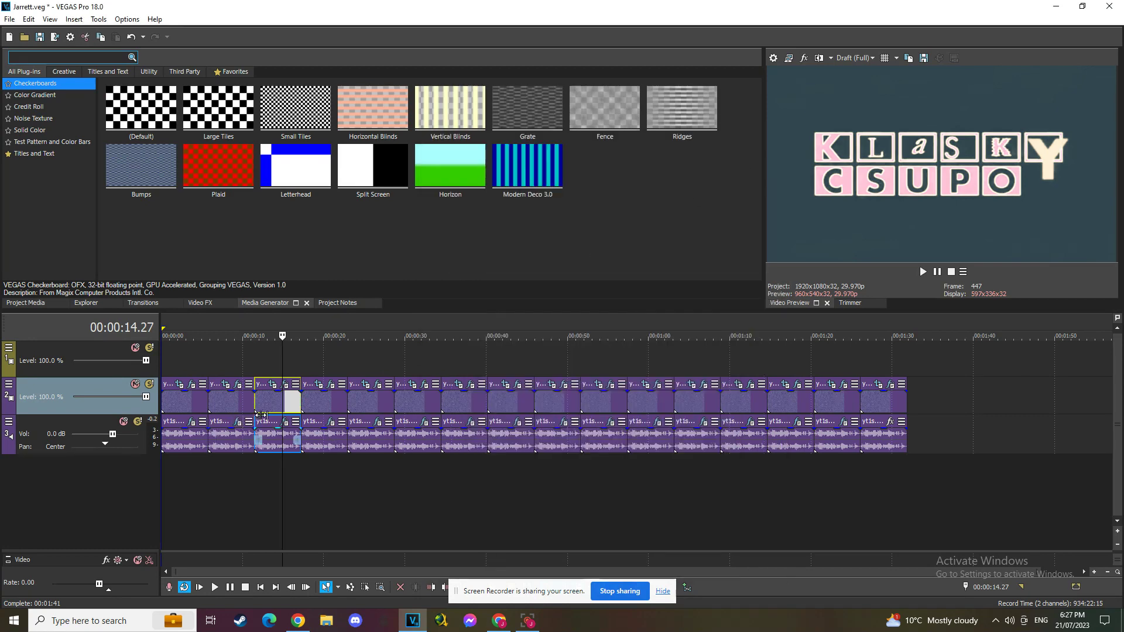
pyautogui.click(285, 422)
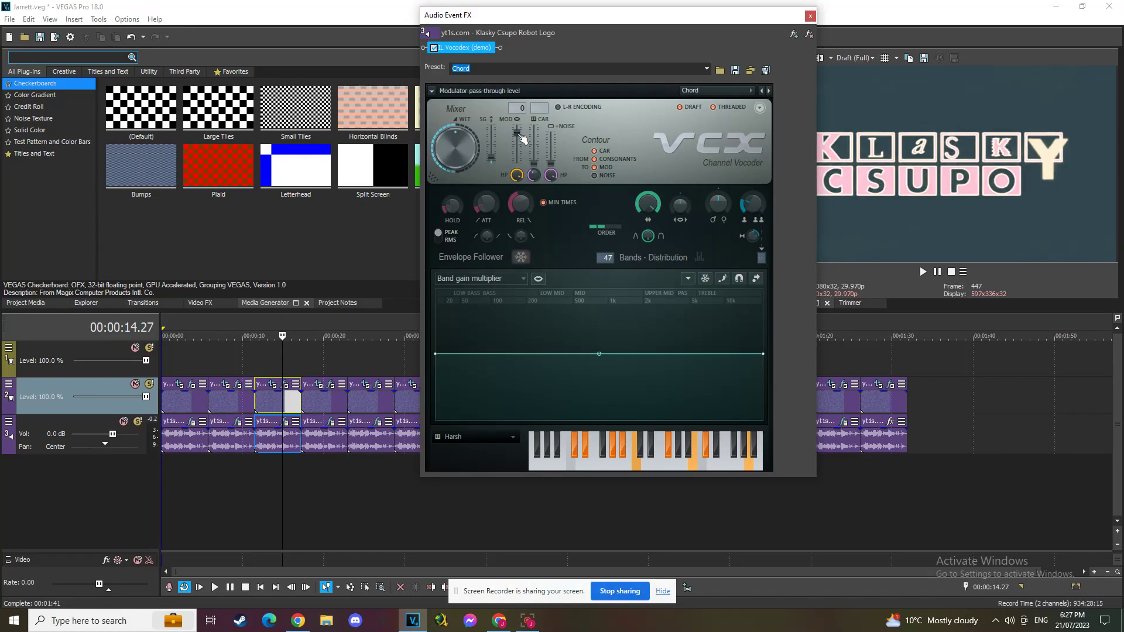
pyautogui.click(809, 15)
# Examine the fourth clip's Gradient Map control point colours and open its Vocodex audio effect settings
pyautogui.click(332, 393)
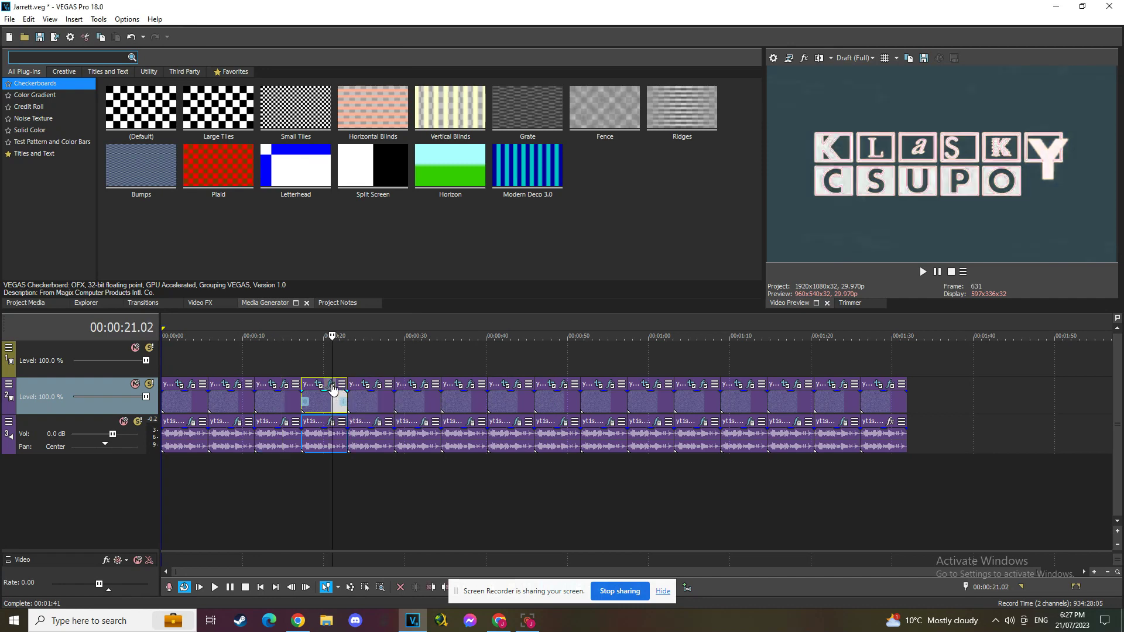
pyautogui.click(331, 385)
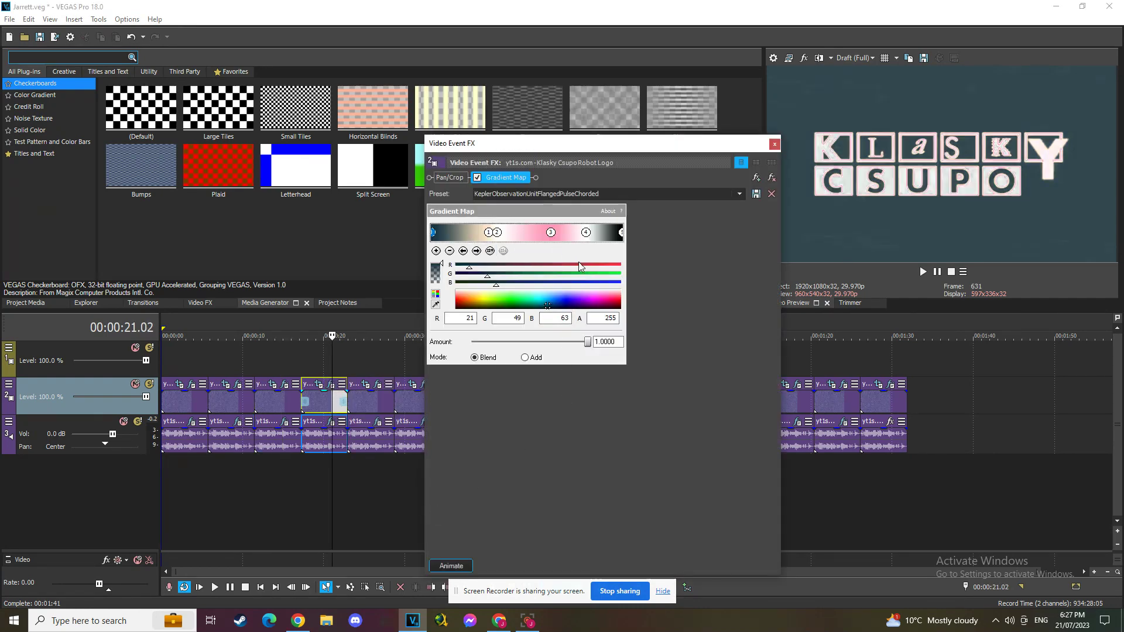
pyautogui.click(477, 251)
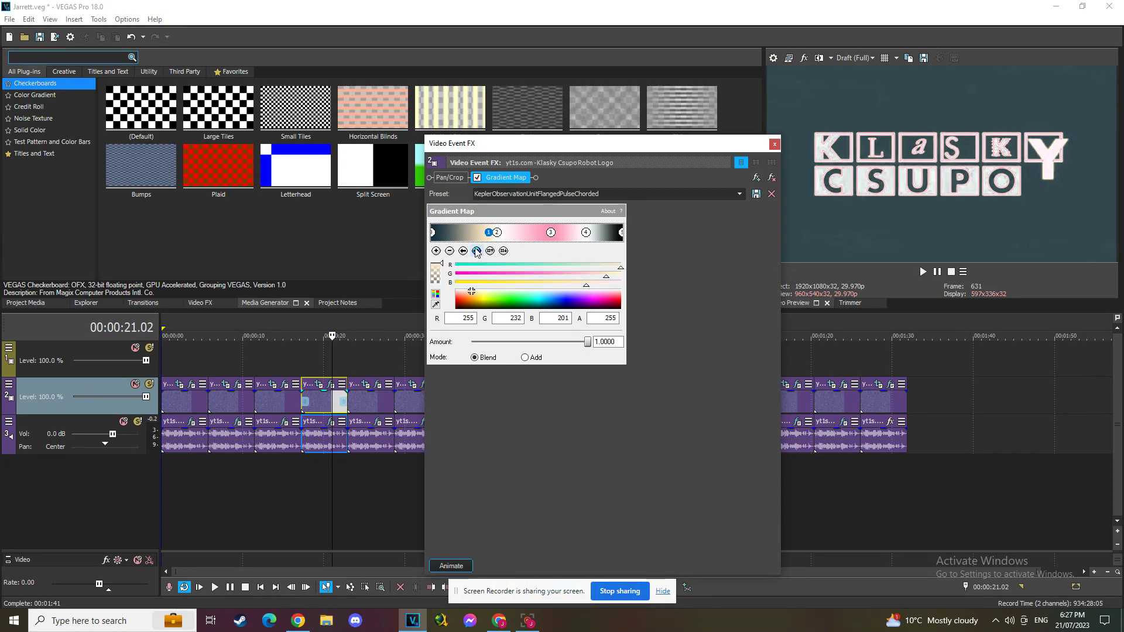
pyautogui.click(476, 251)
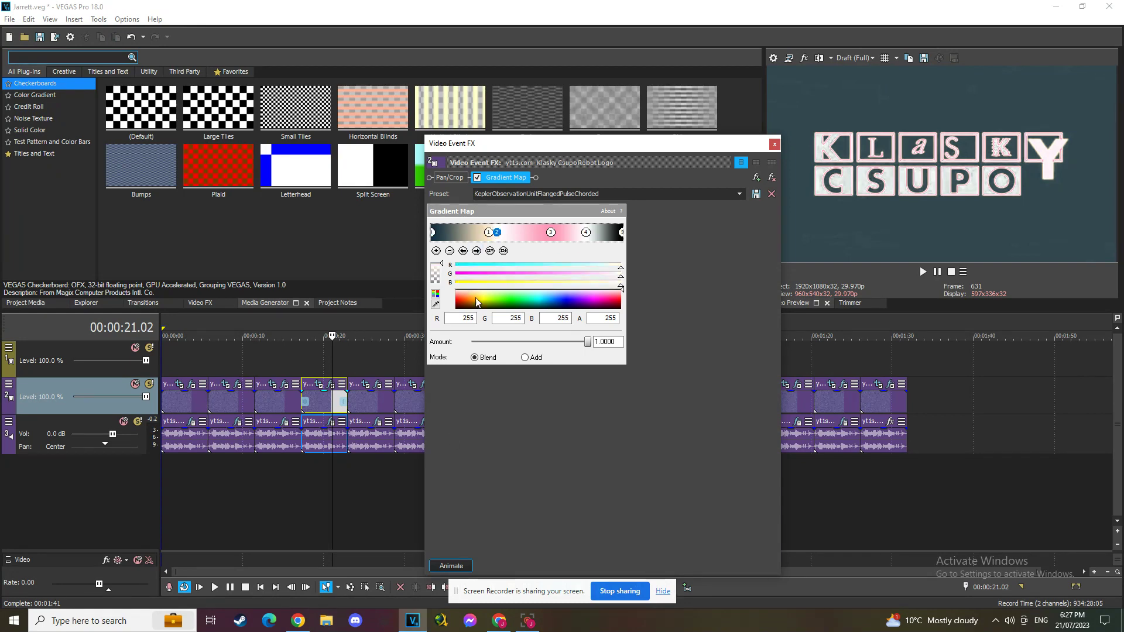
pyautogui.click(457, 596)
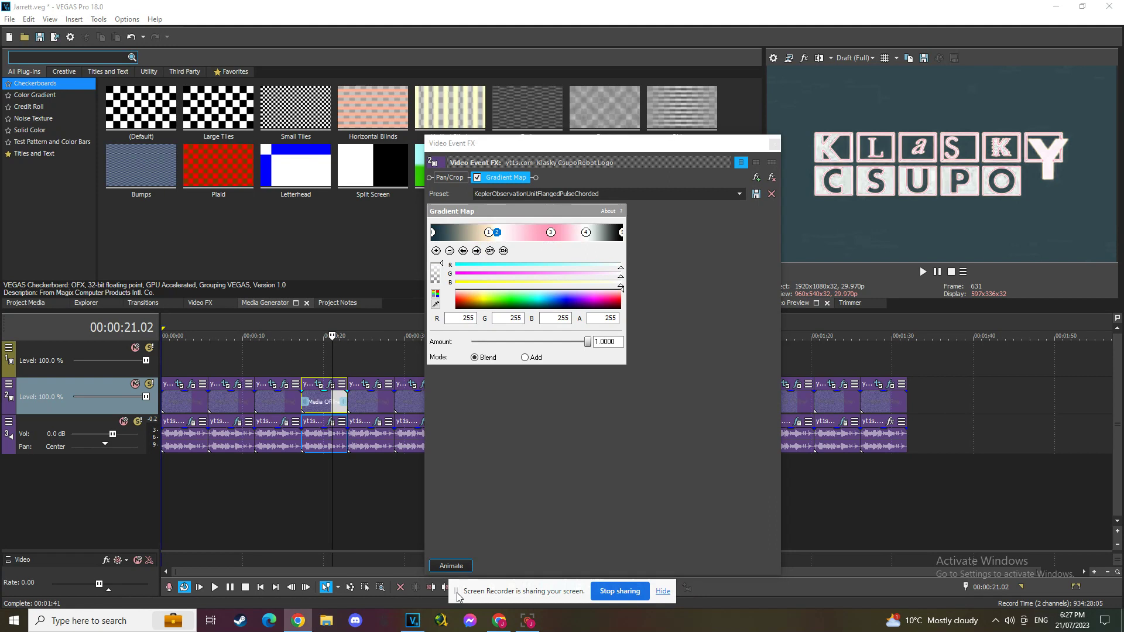
pyautogui.click(477, 251)
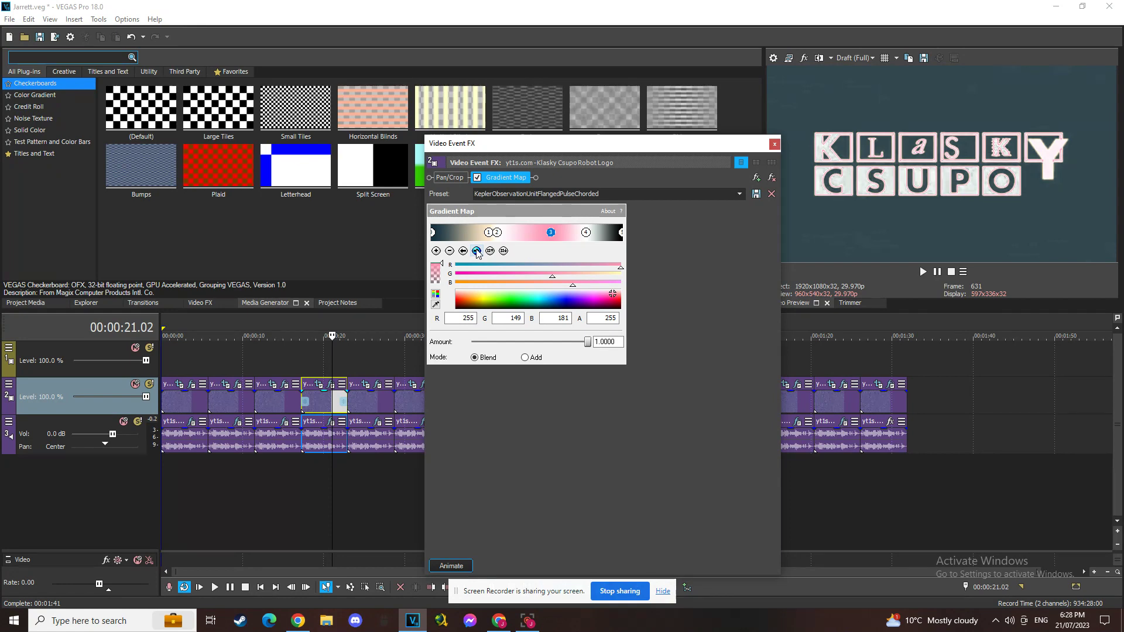
pyautogui.click(476, 250)
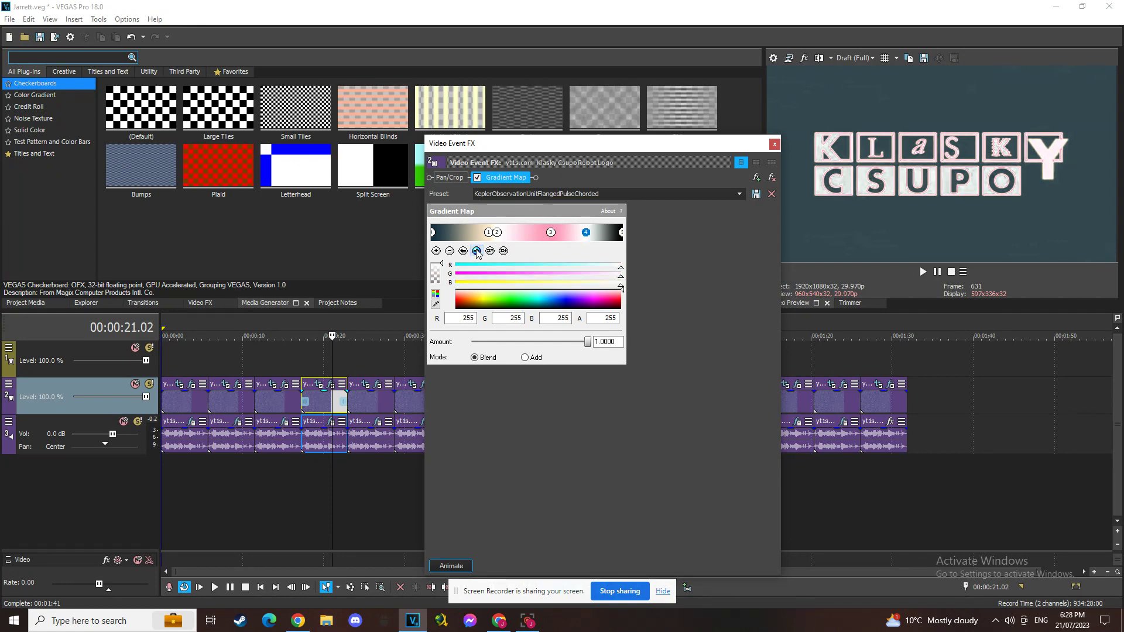
pyautogui.click(476, 251)
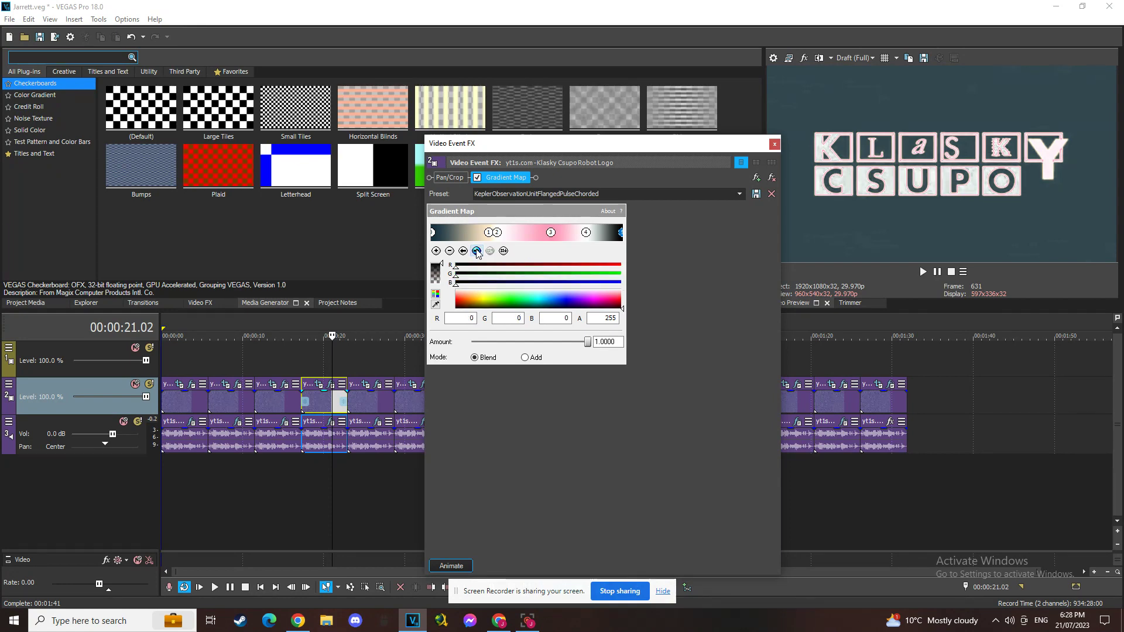
pyautogui.click(773, 144)
pyautogui.click(330, 421)
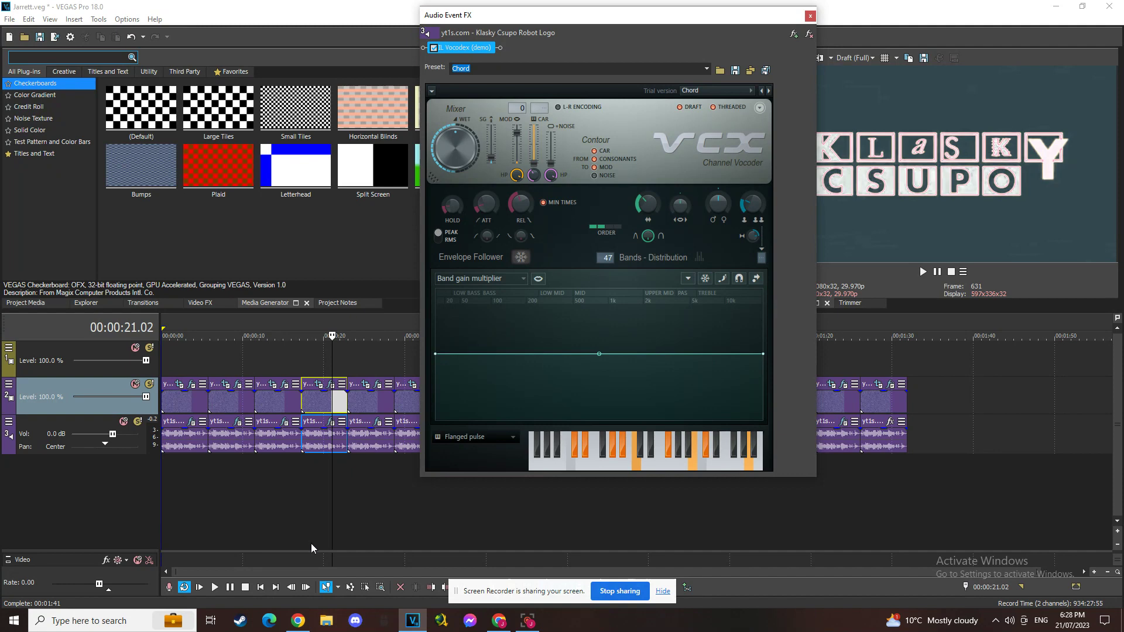
# Examine the colour of each Gradient Map control point on the fifth video clip, up to the sixth numbered point
pyautogui.click(811, 18)
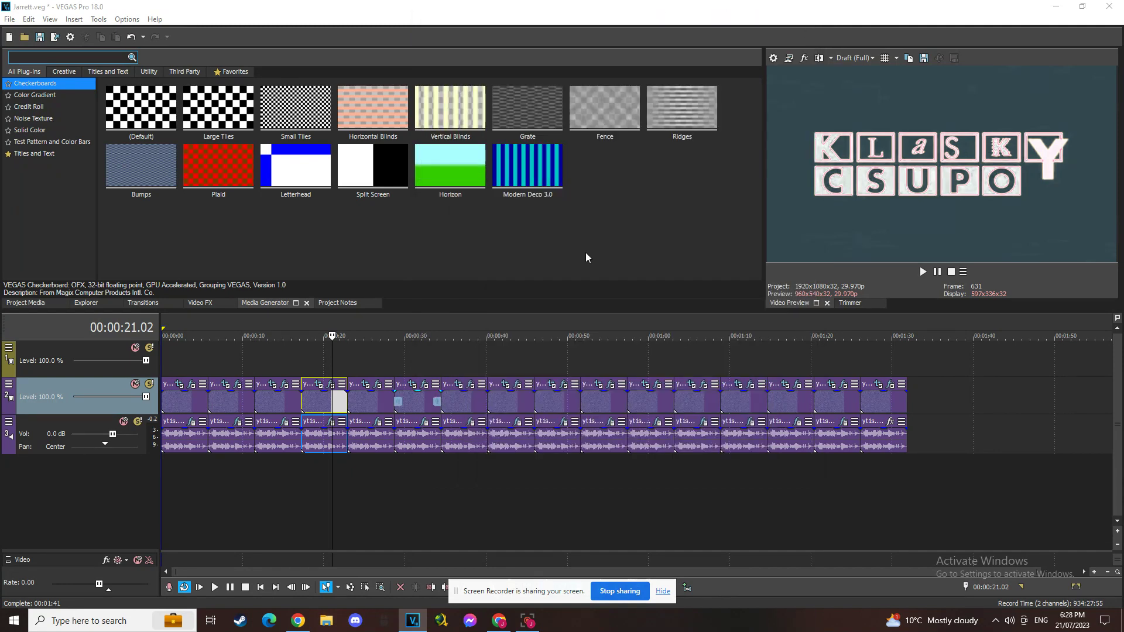
pyautogui.click(369, 398)
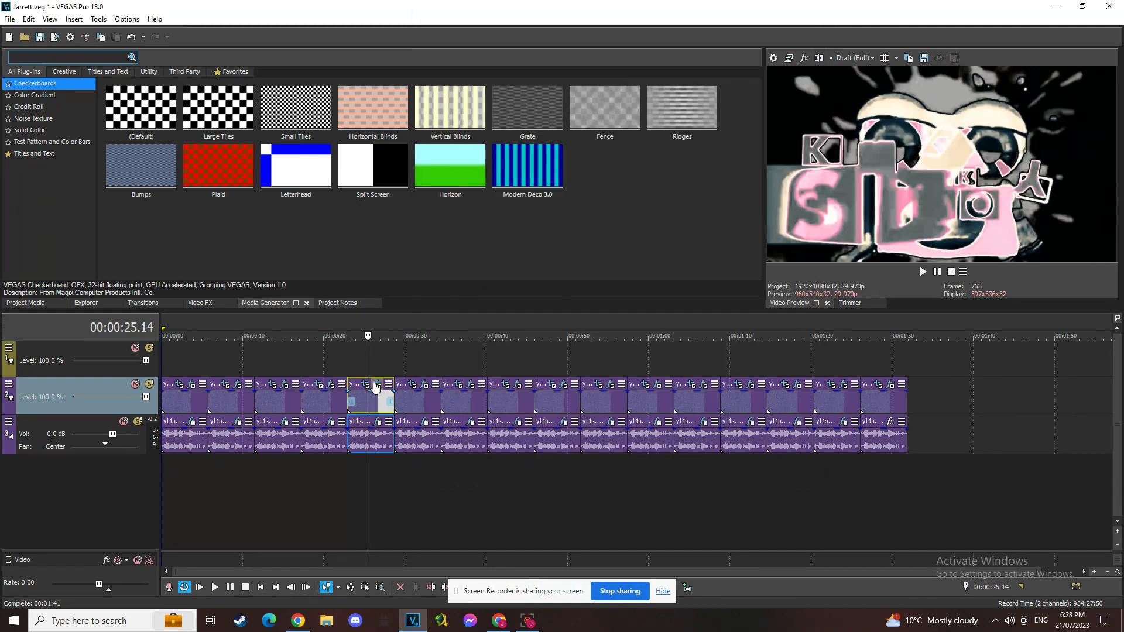
pyautogui.click(377, 384)
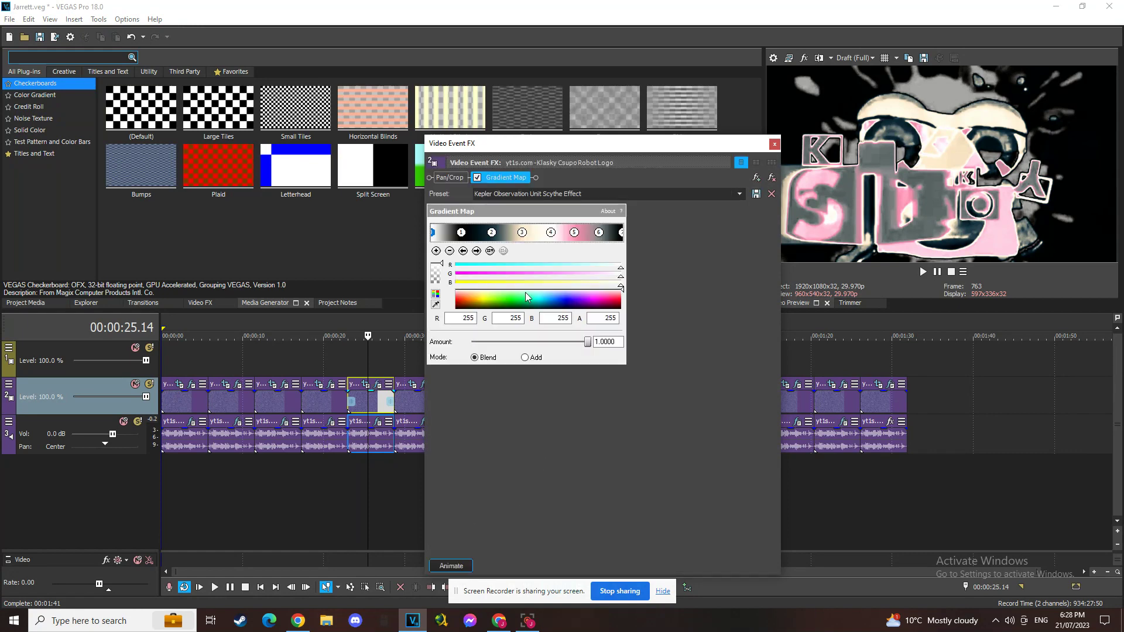
pyautogui.click(463, 251)
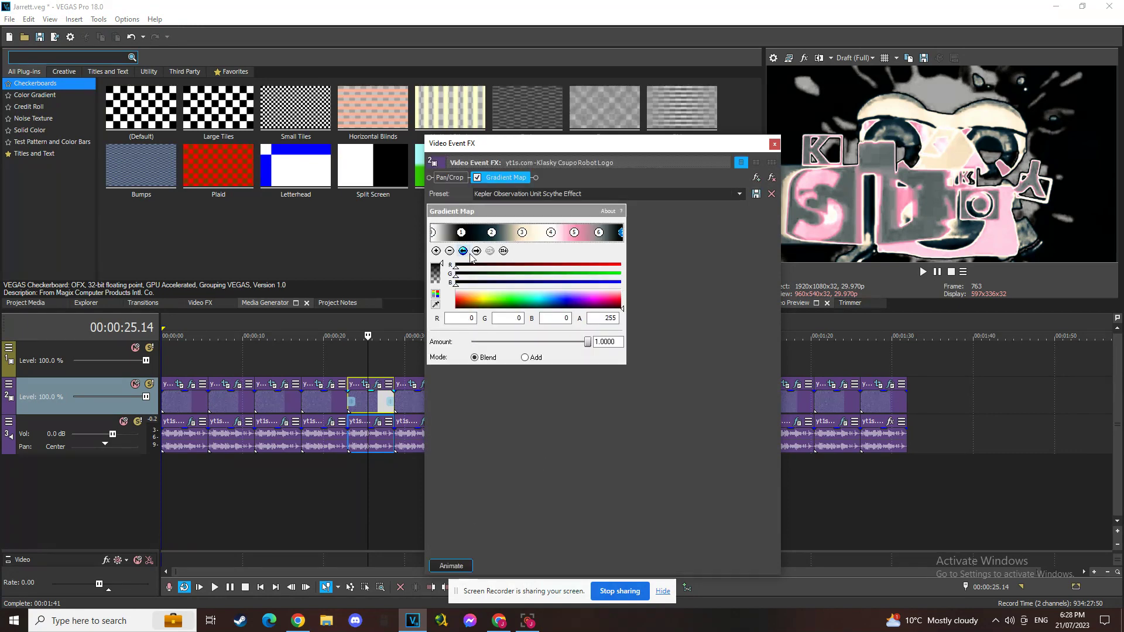
pyautogui.click(477, 250)
pyautogui.click(477, 251)
pyautogui.click(476, 251)
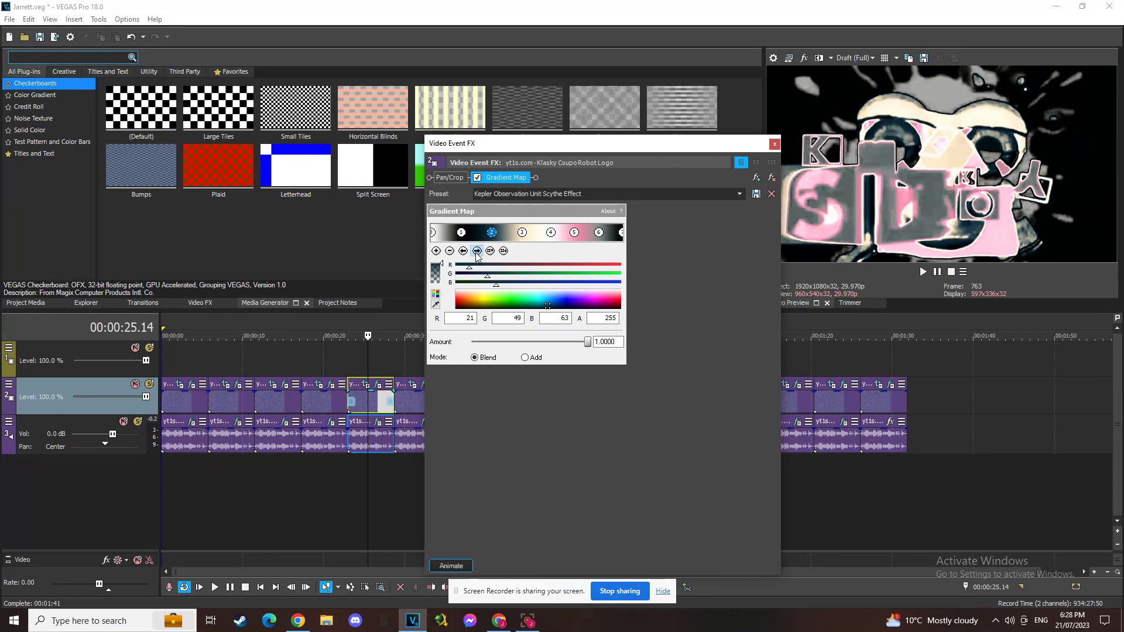
pyautogui.click(476, 251)
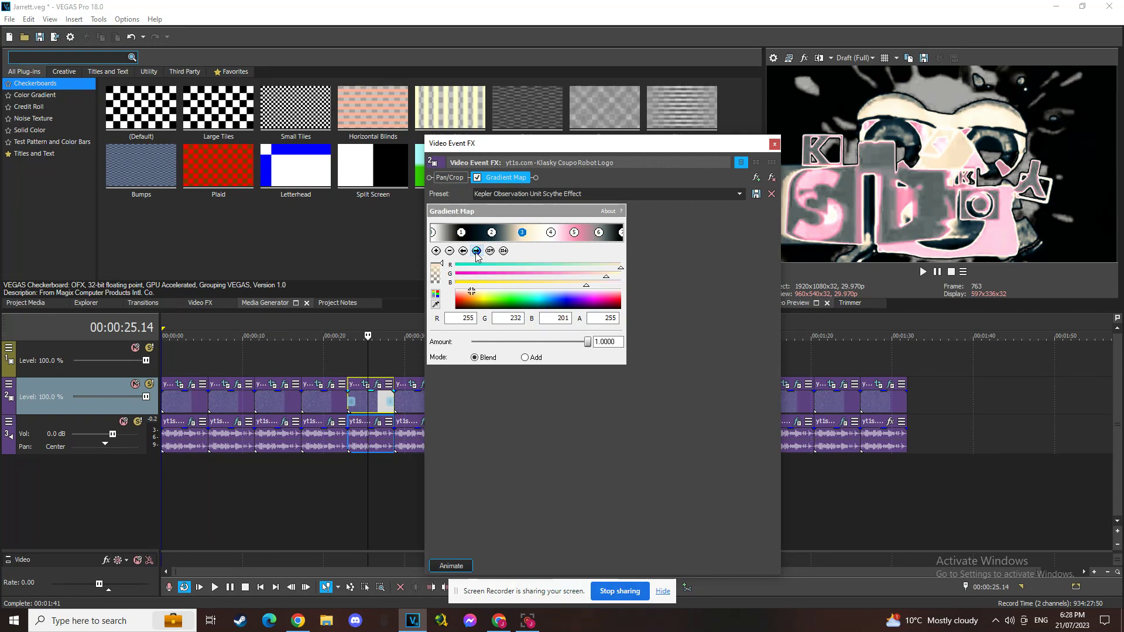
pyautogui.click(476, 251)
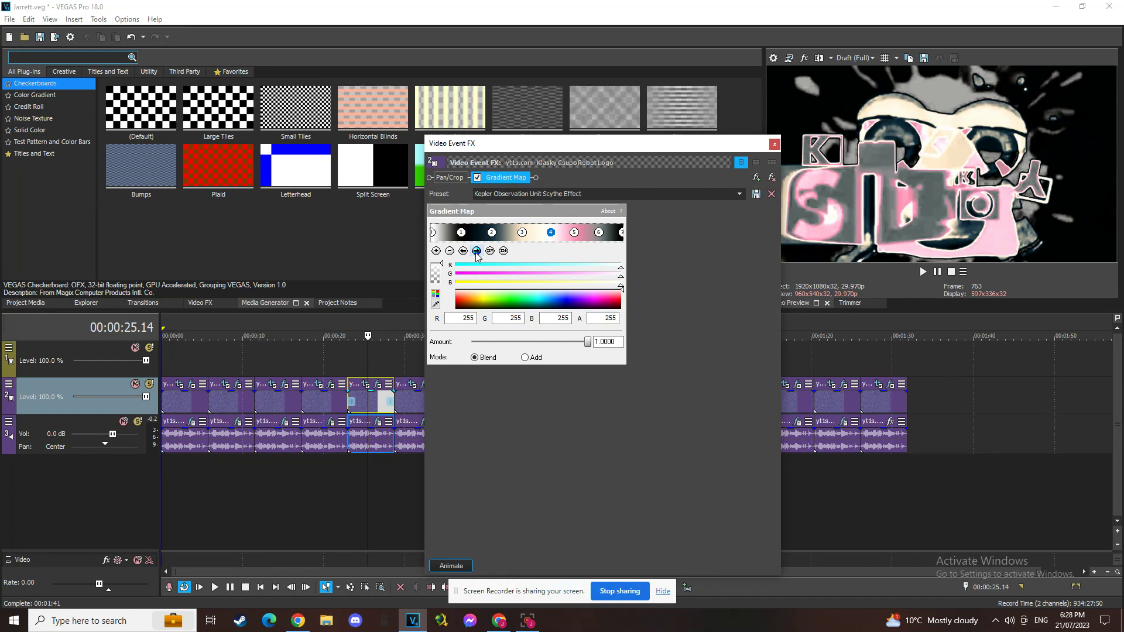
pyautogui.click(476, 251)
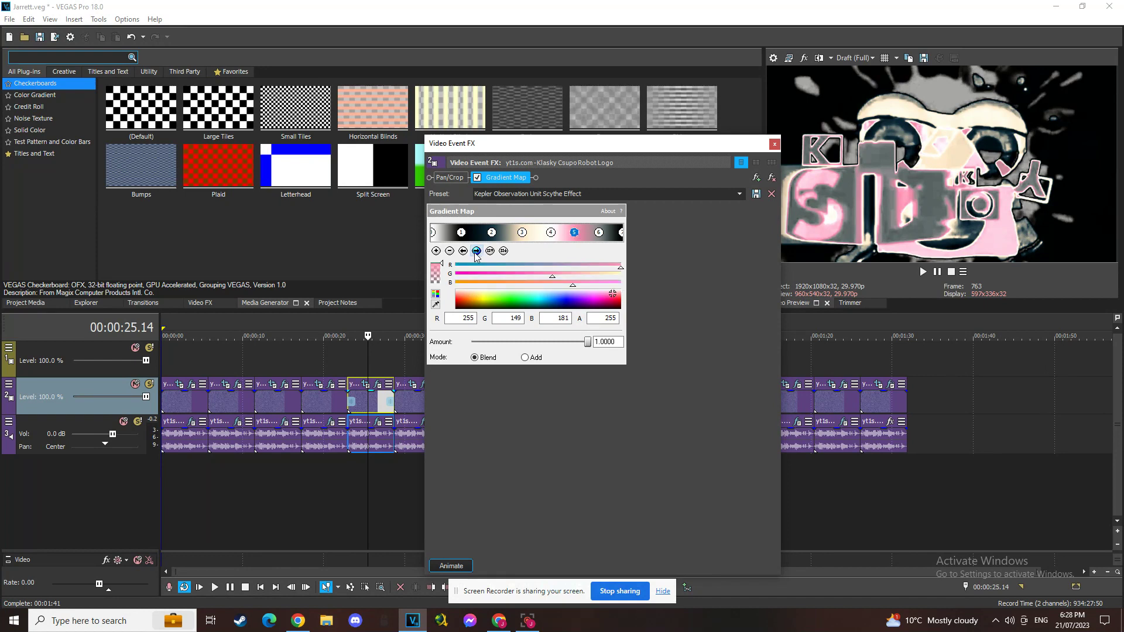
pyautogui.click(476, 251)
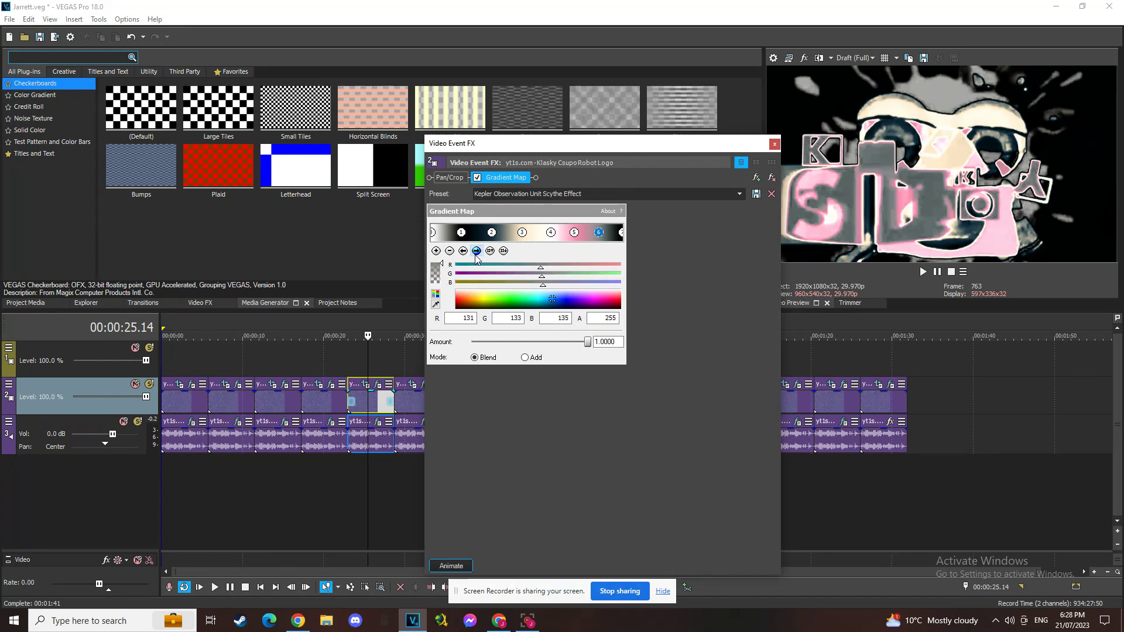
# Set the red value of the fifth clip's sixth Gradient Map control point back to 131
pyautogui.click(475, 265)
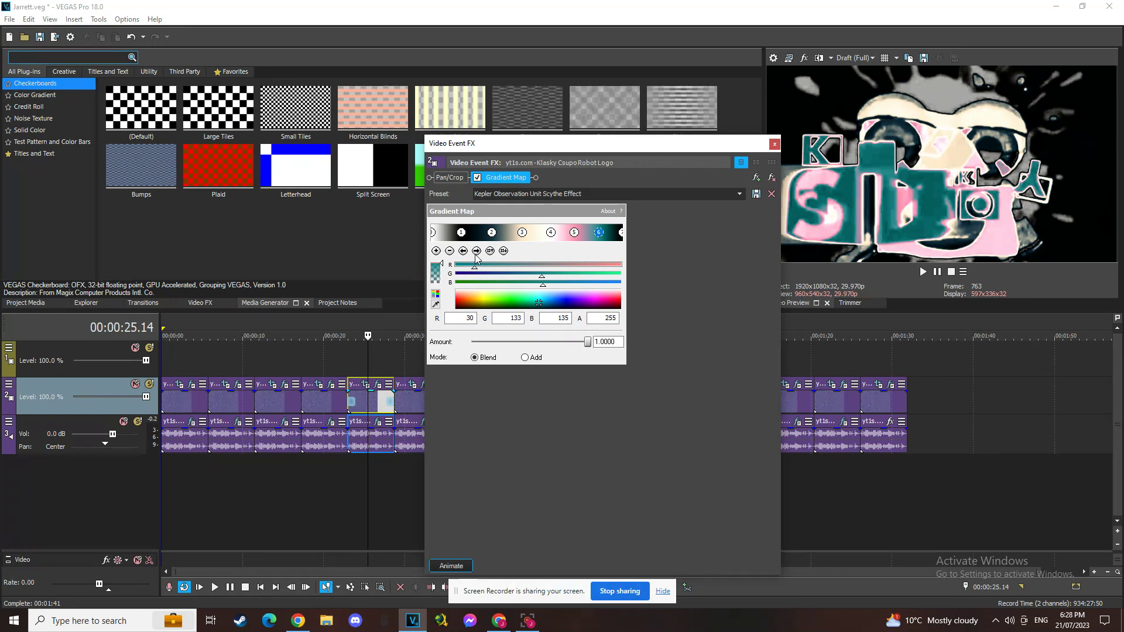
pyautogui.click(542, 266)
pyautogui.click(475, 317)
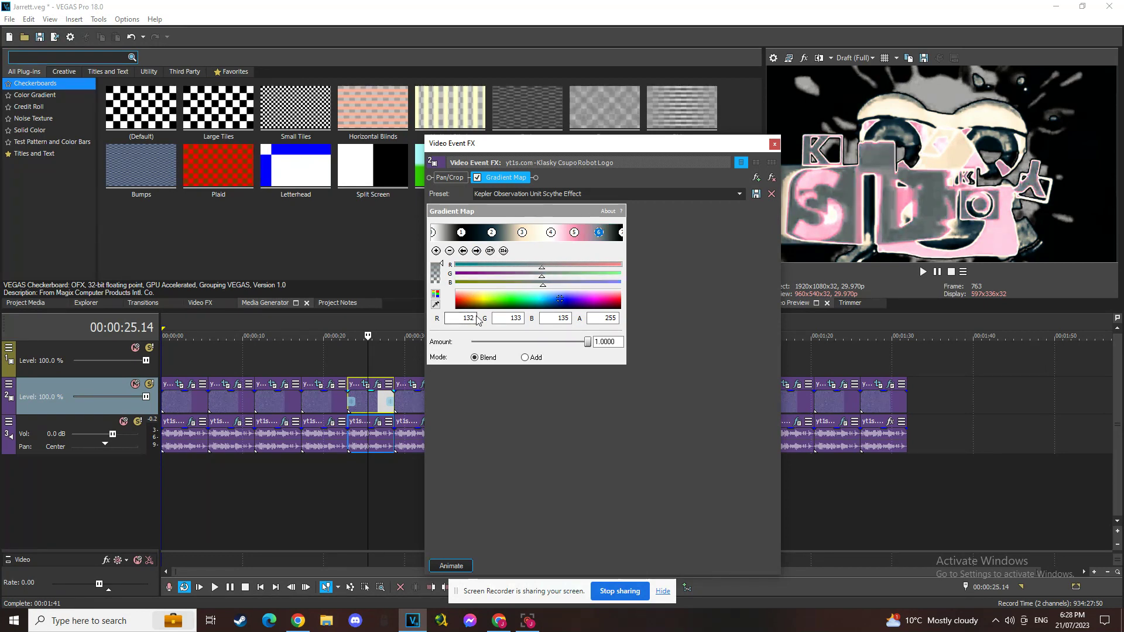
pyautogui.write('131')
pyautogui.press('Return')
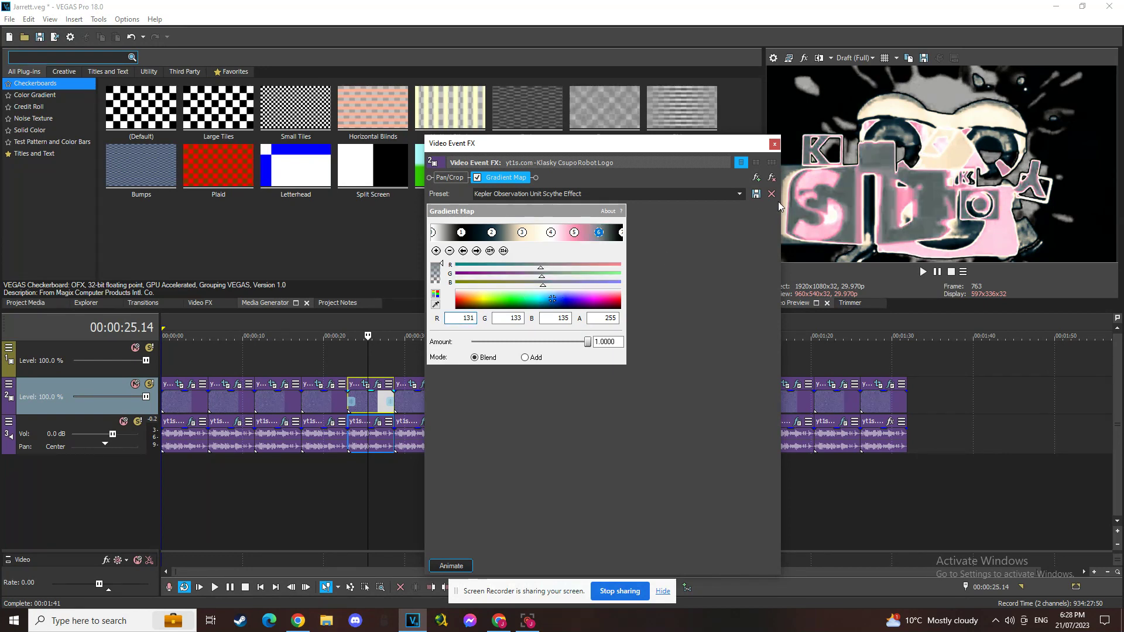
# Examine the fifth clip's last Gradient Map control point and its Vocodex audio effect settings
pyautogui.click(621, 234)
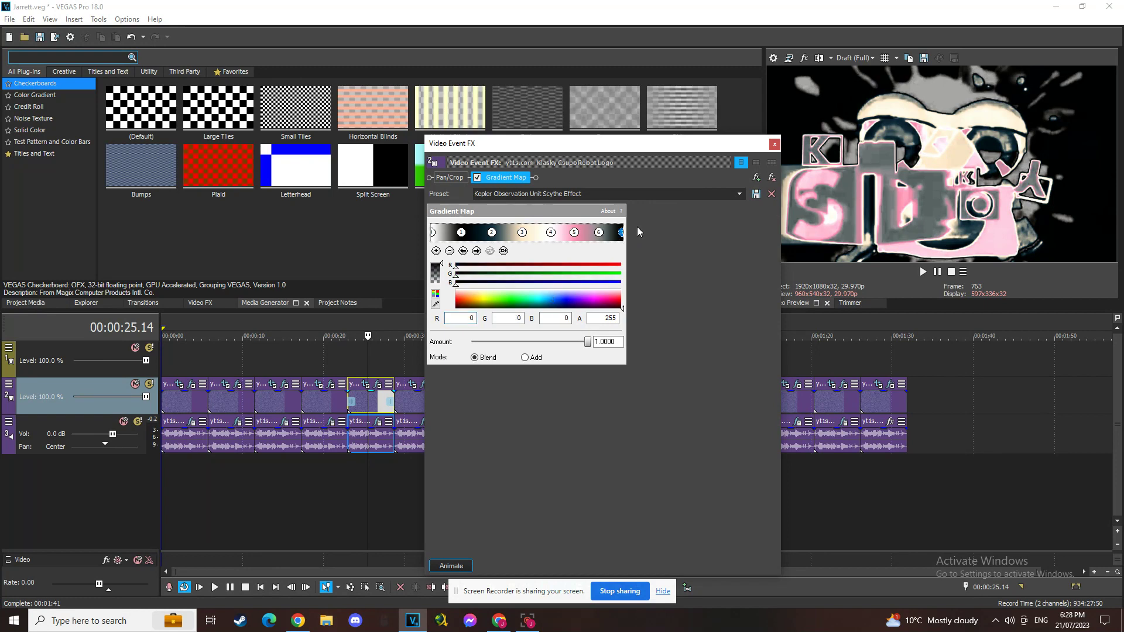
pyautogui.click(773, 143)
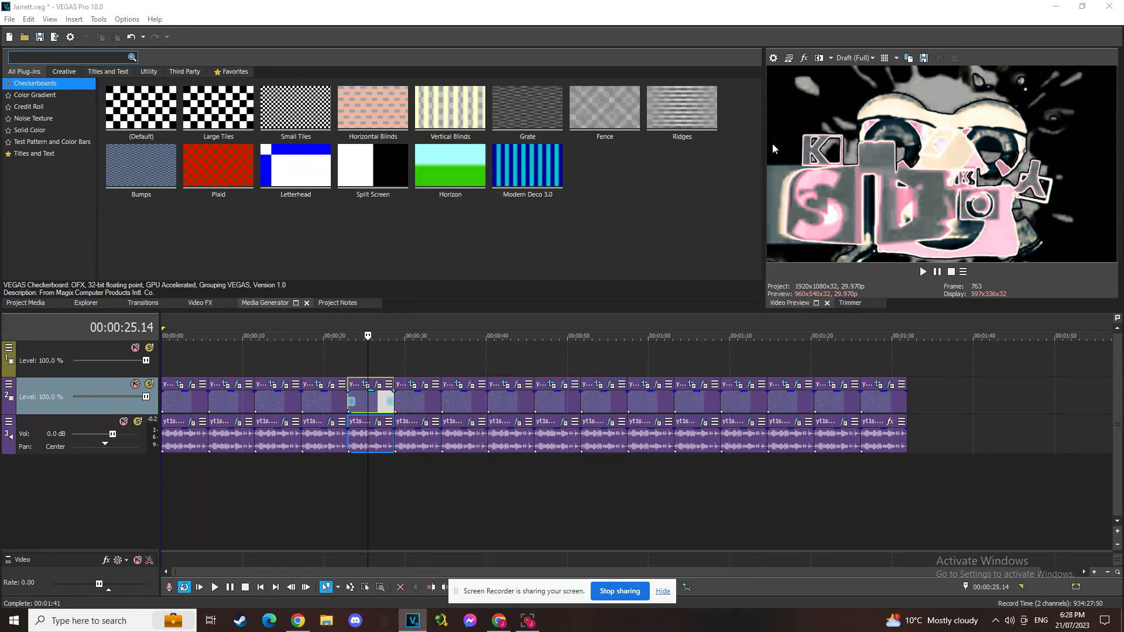
pyautogui.click(377, 422)
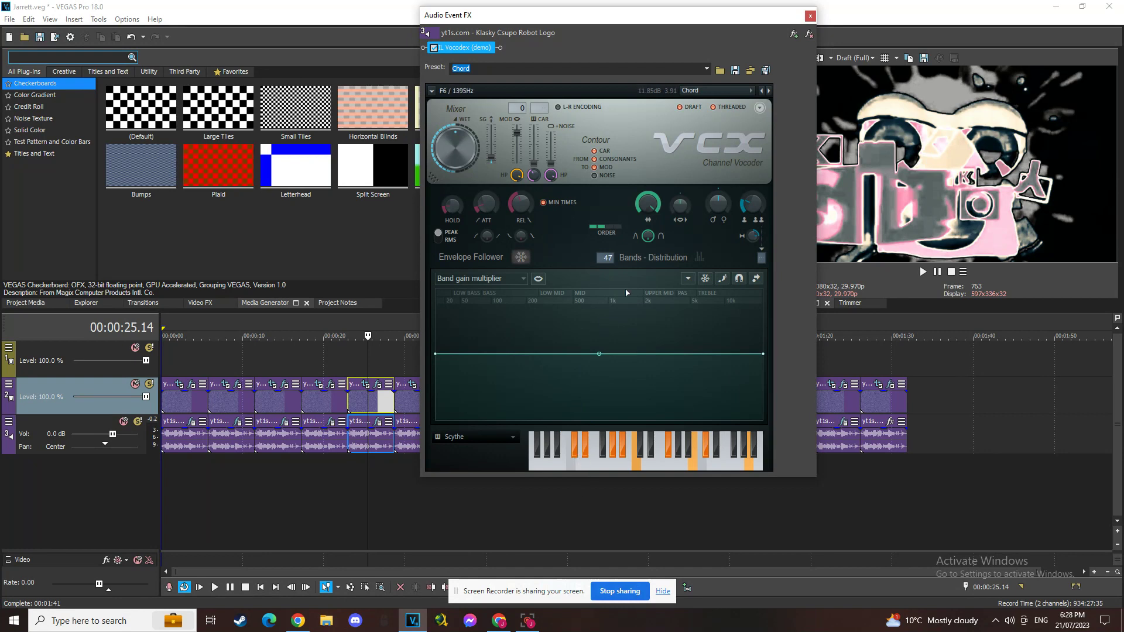
pyautogui.click(809, 15)
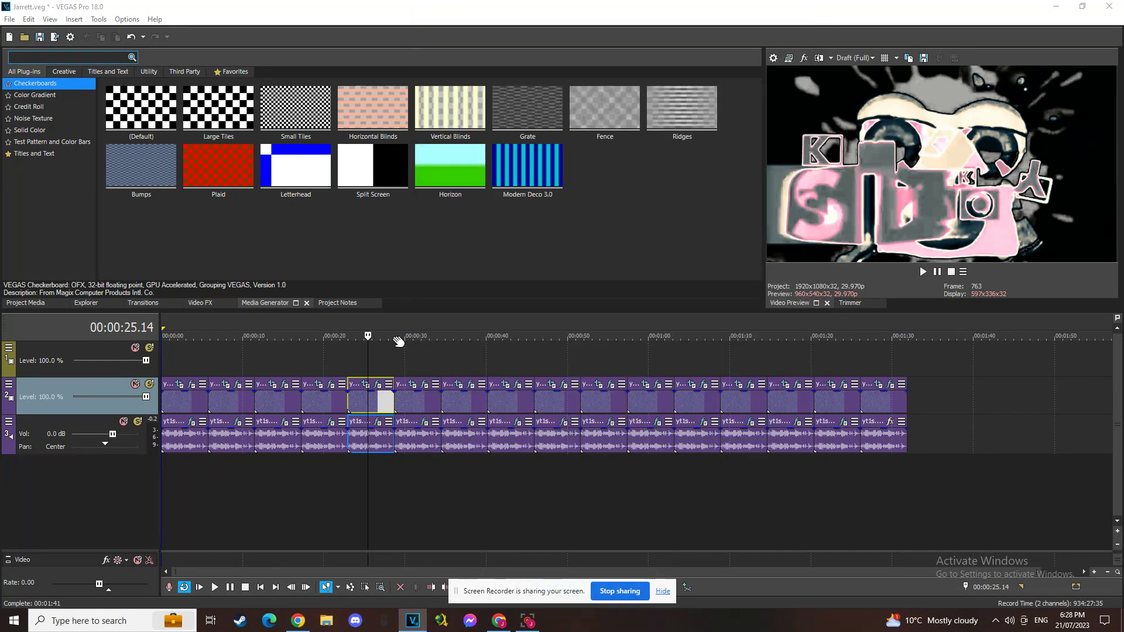
# Examine the sixth clip's Gradient Map control point colours and its Vocodex audio effect settings
pyautogui.click(419, 389)
pyautogui.click(424, 384)
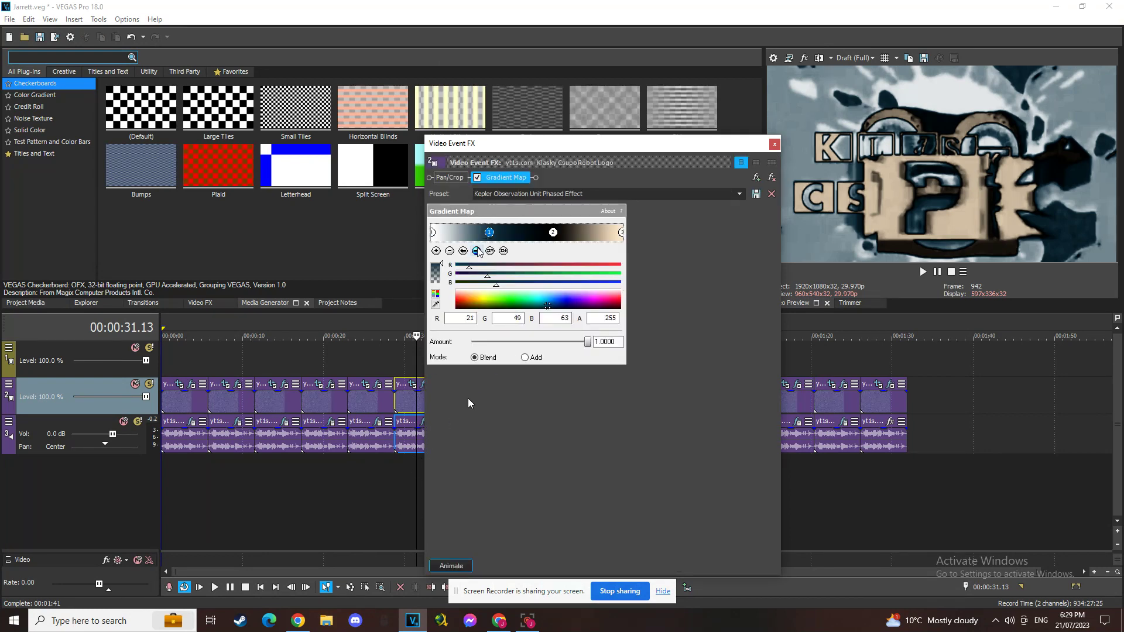
pyautogui.click(476, 250)
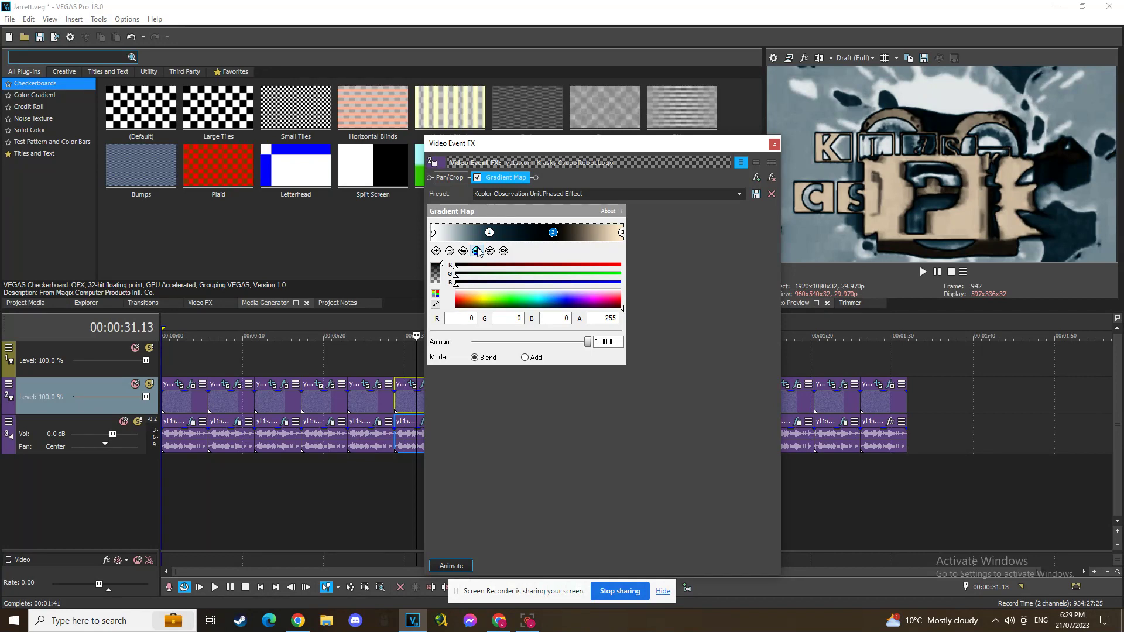
pyautogui.click(478, 252)
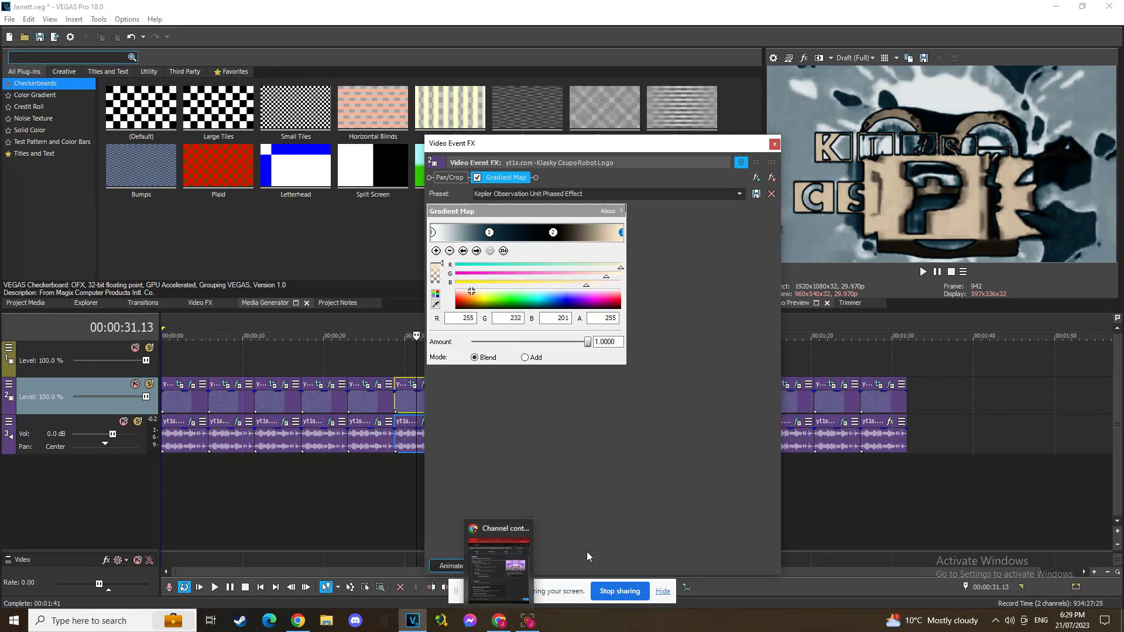
pyautogui.click(775, 144)
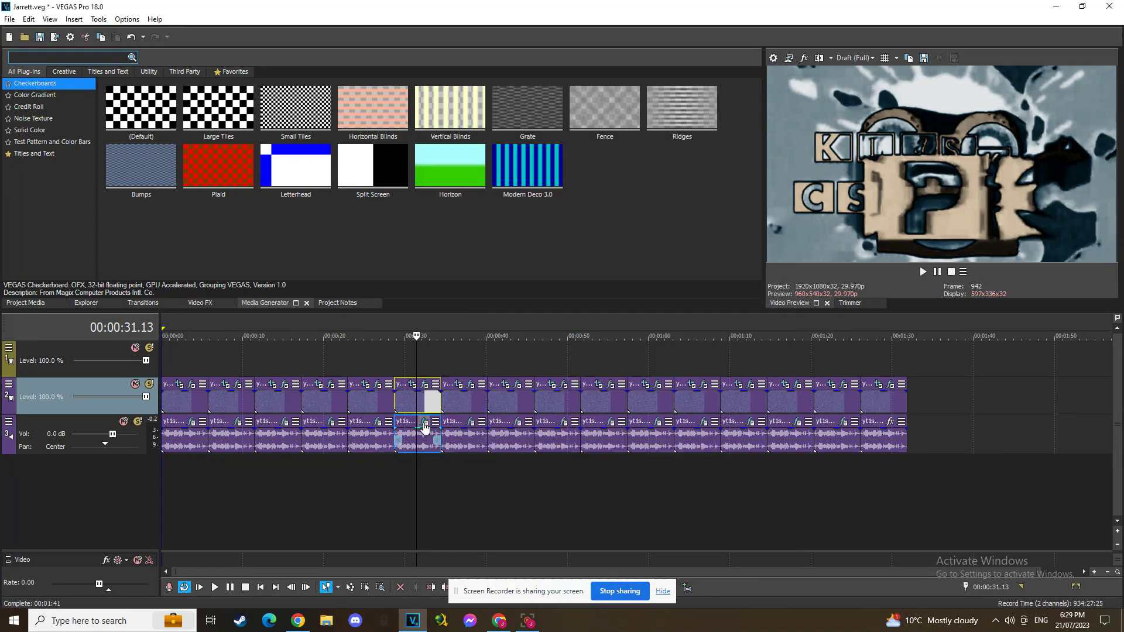
pyautogui.click(423, 422)
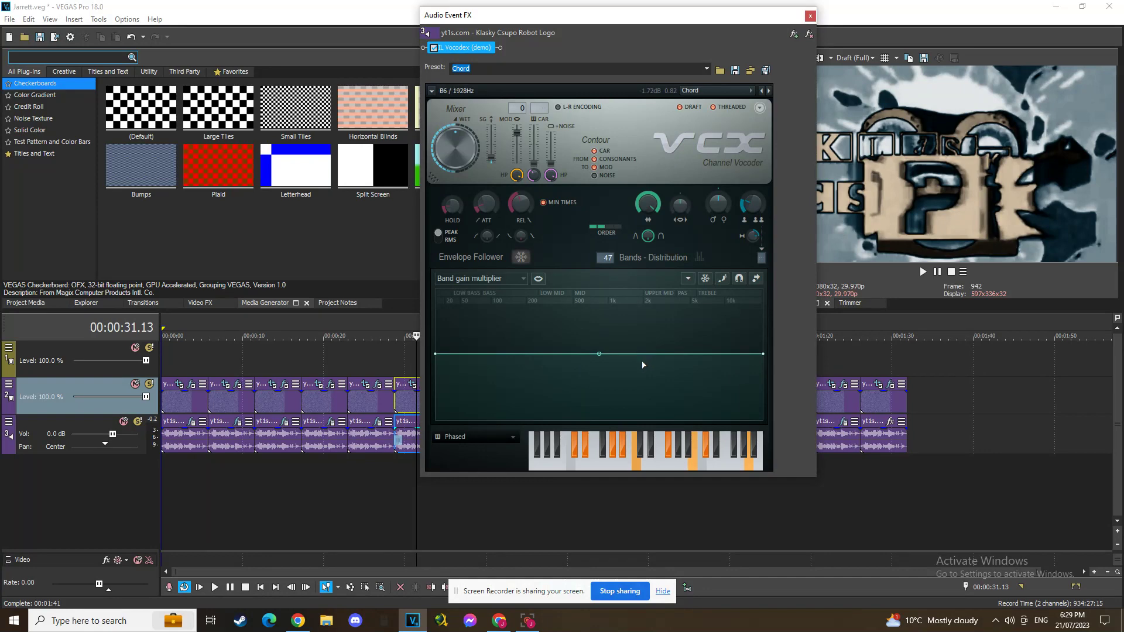
pyautogui.click(810, 16)
# Examine the seventh clip's Gradient Map control point colours and its Vocodex audio effect settings
pyautogui.click(460, 408)
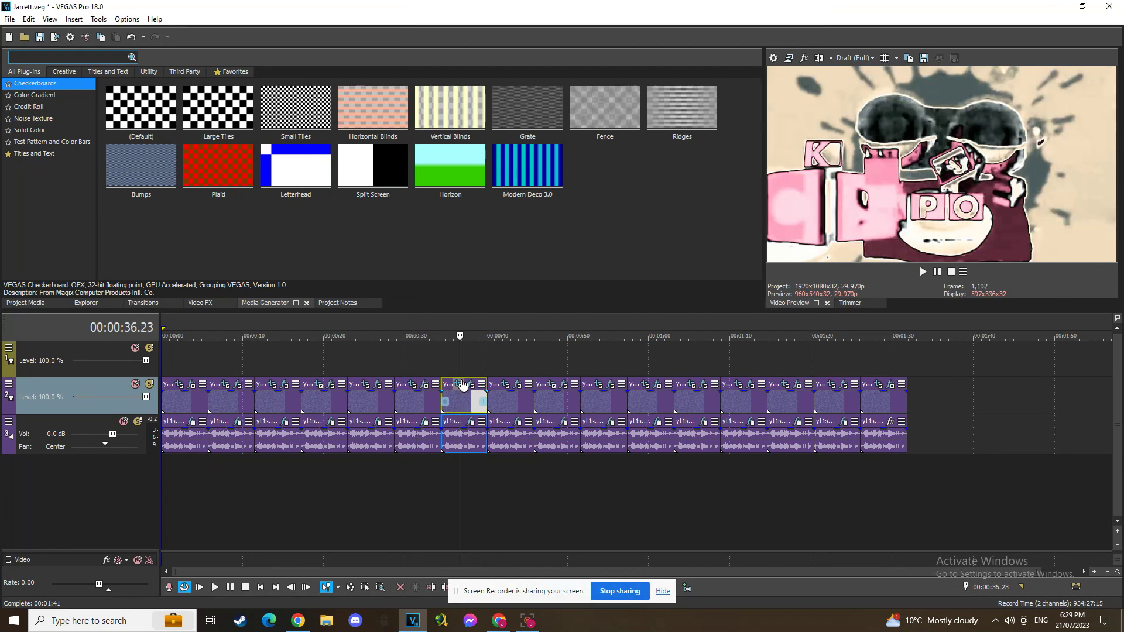
pyautogui.click(471, 384)
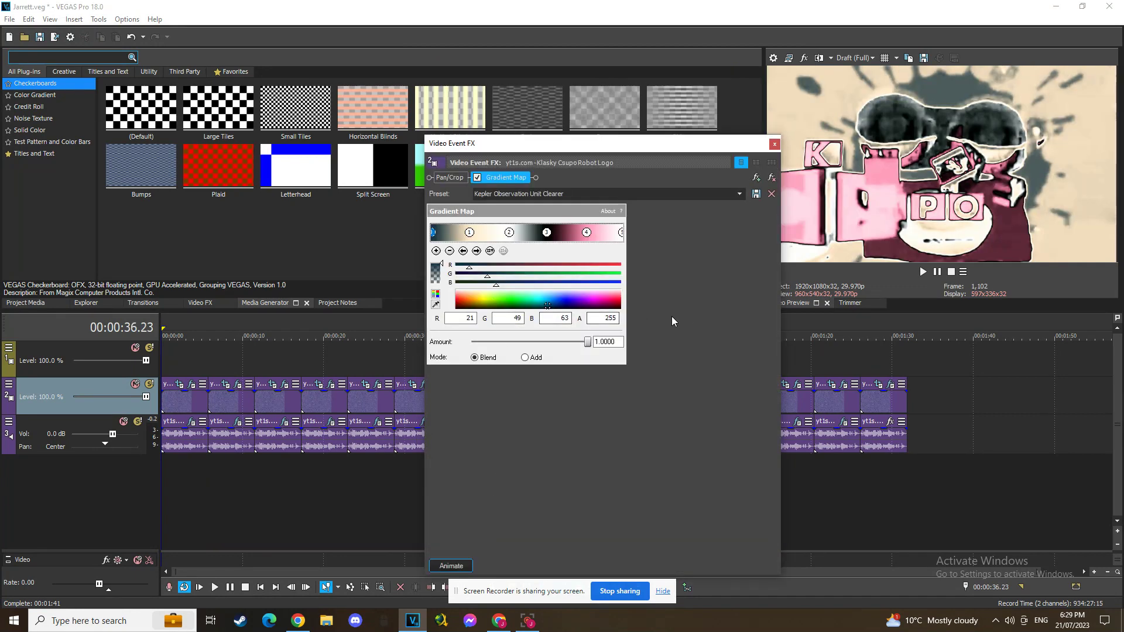
pyautogui.click(477, 251)
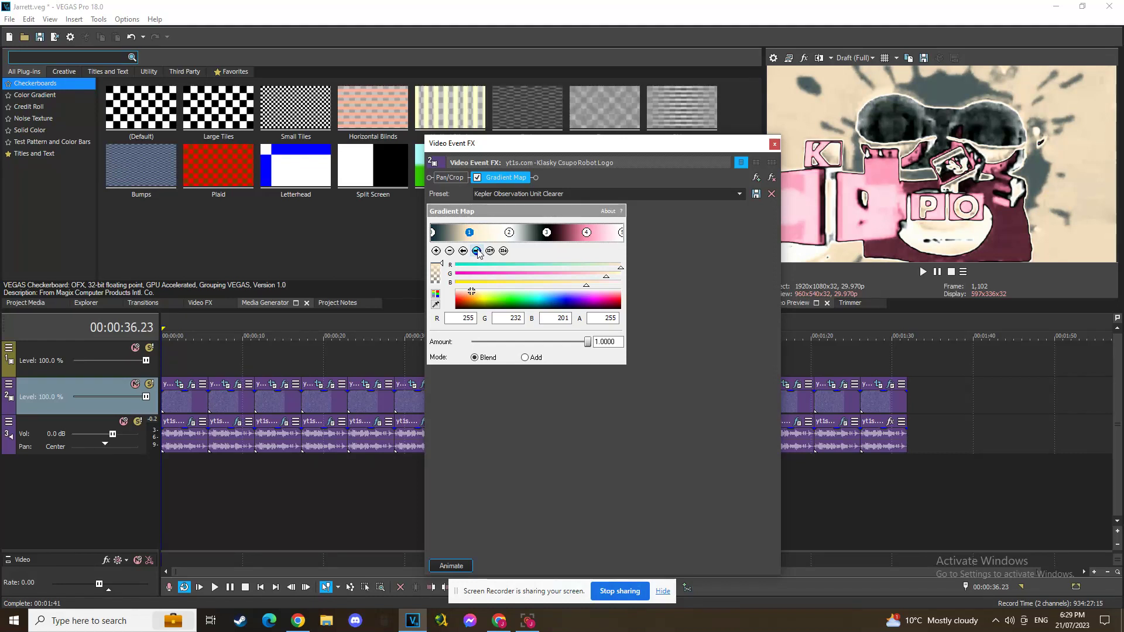
pyautogui.click(476, 251)
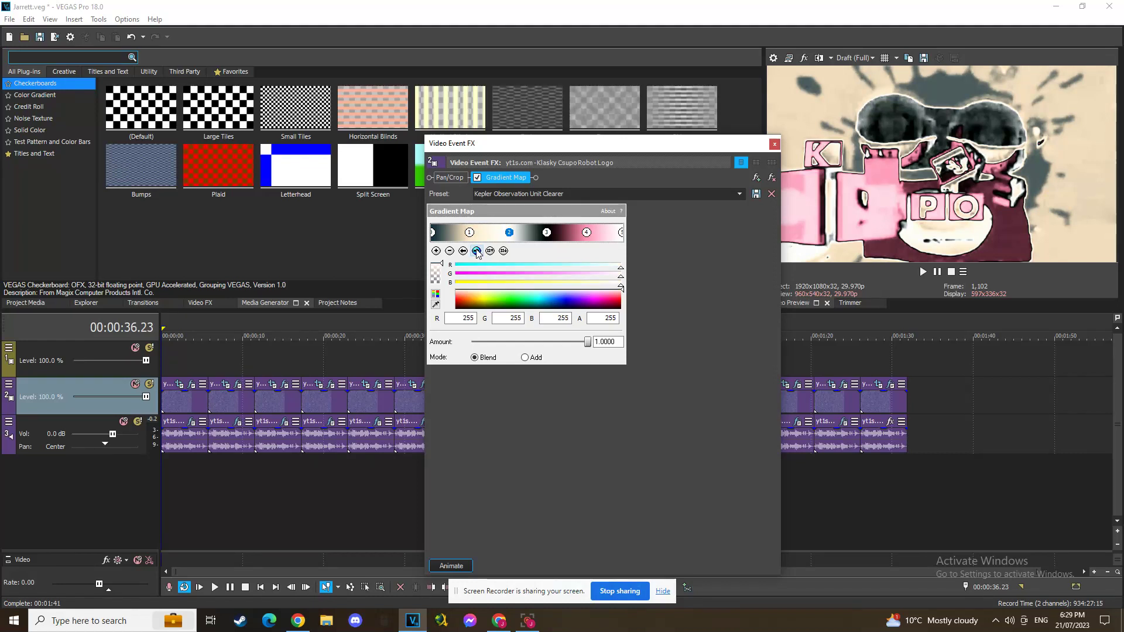
pyautogui.click(476, 250)
pyautogui.click(476, 250)
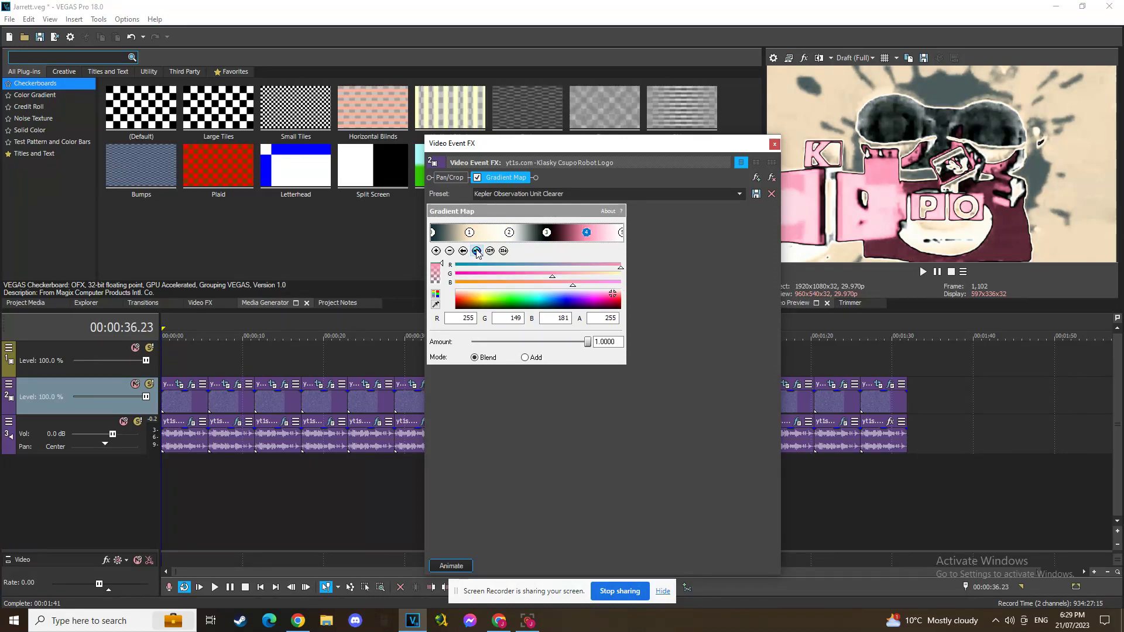
pyautogui.click(476, 250)
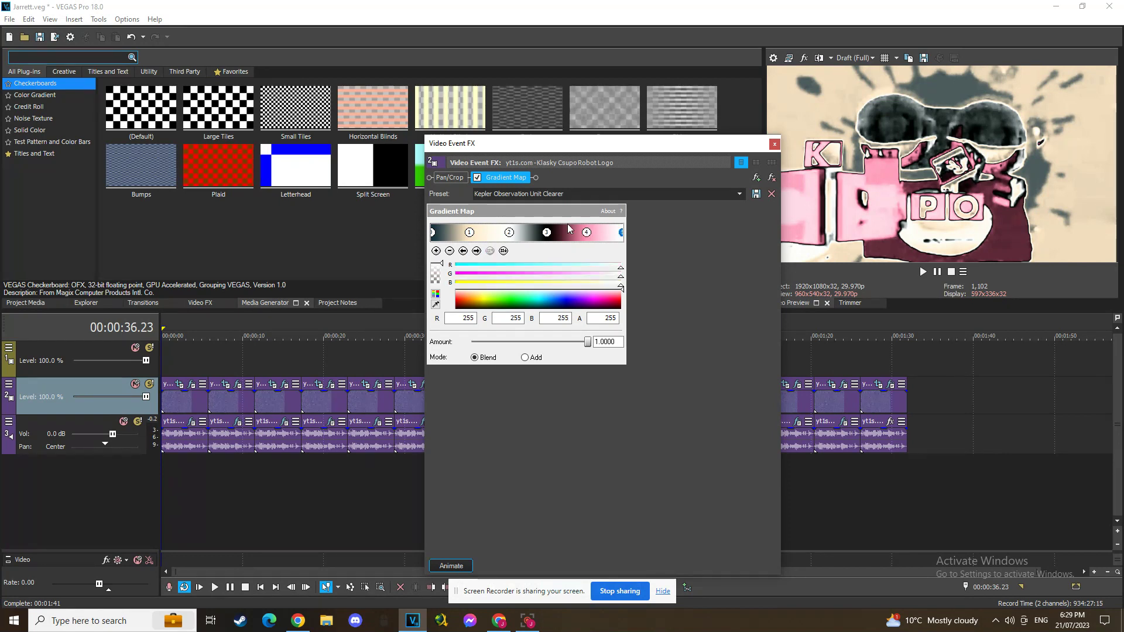
pyautogui.click(774, 144)
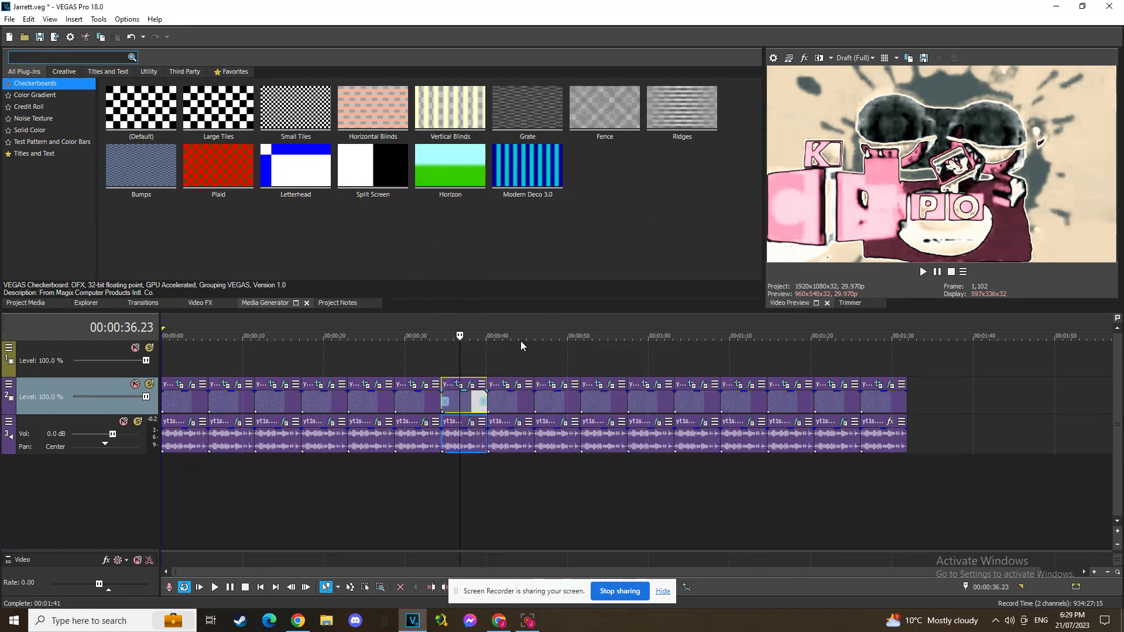
pyautogui.click(468, 423)
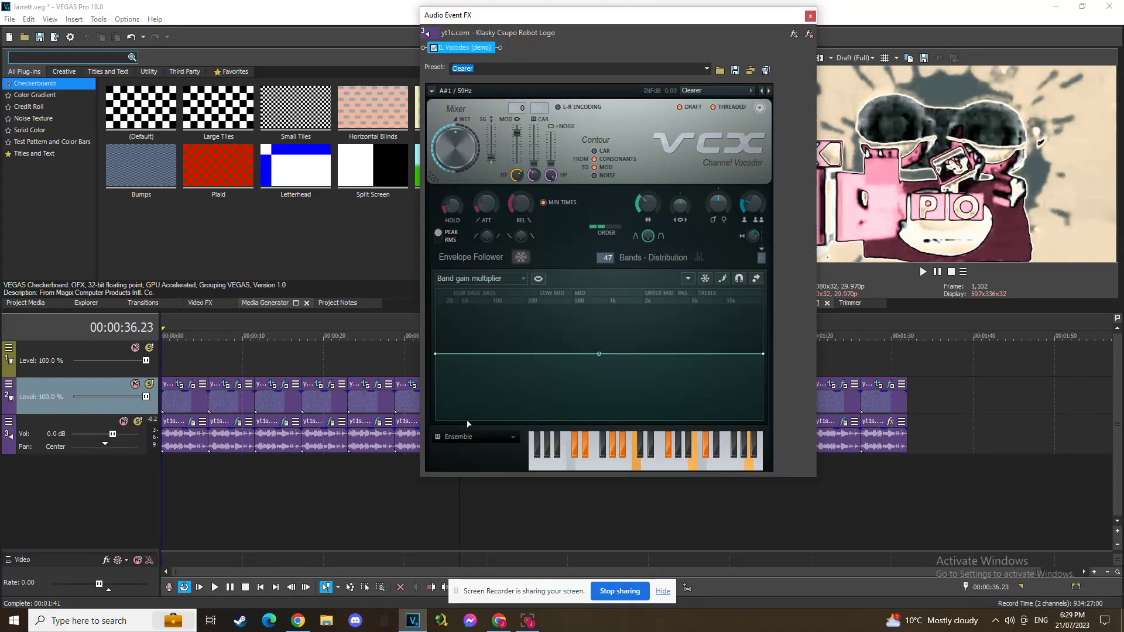
pyautogui.click(810, 16)
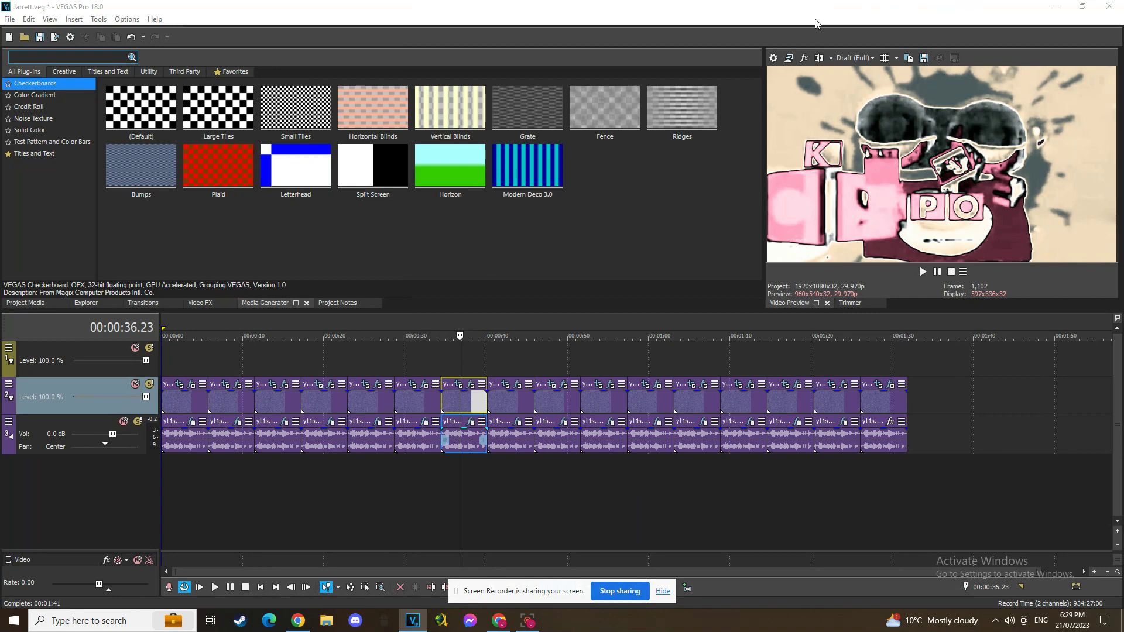
# Examine the colour of each Gradient Map control point on the eighth video clip
pyautogui.click(519, 395)
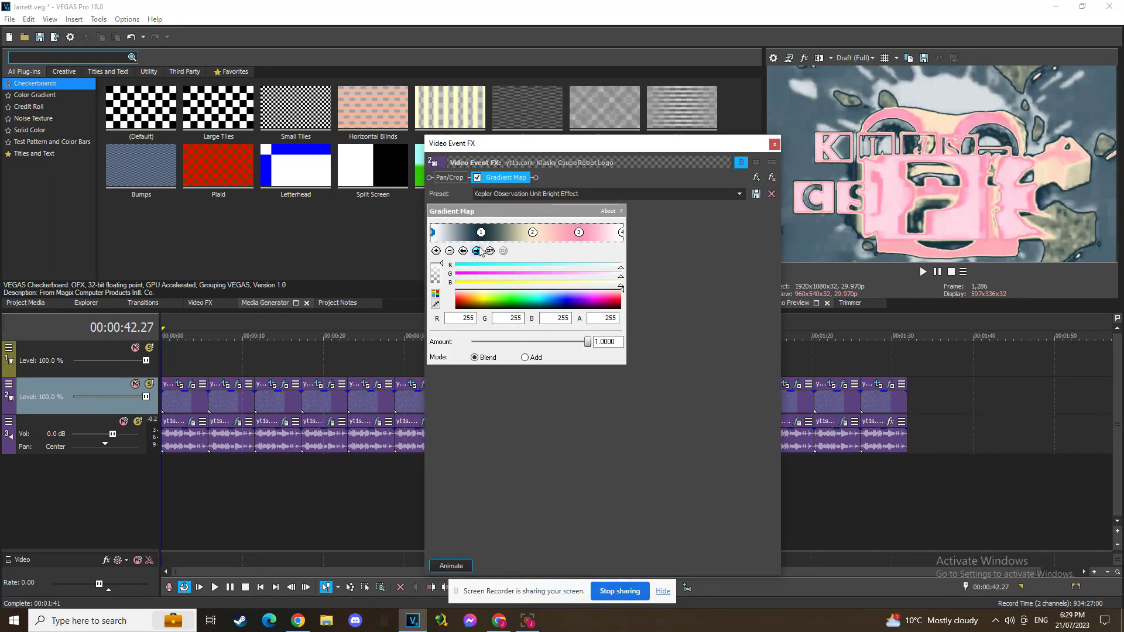
pyautogui.click(476, 251)
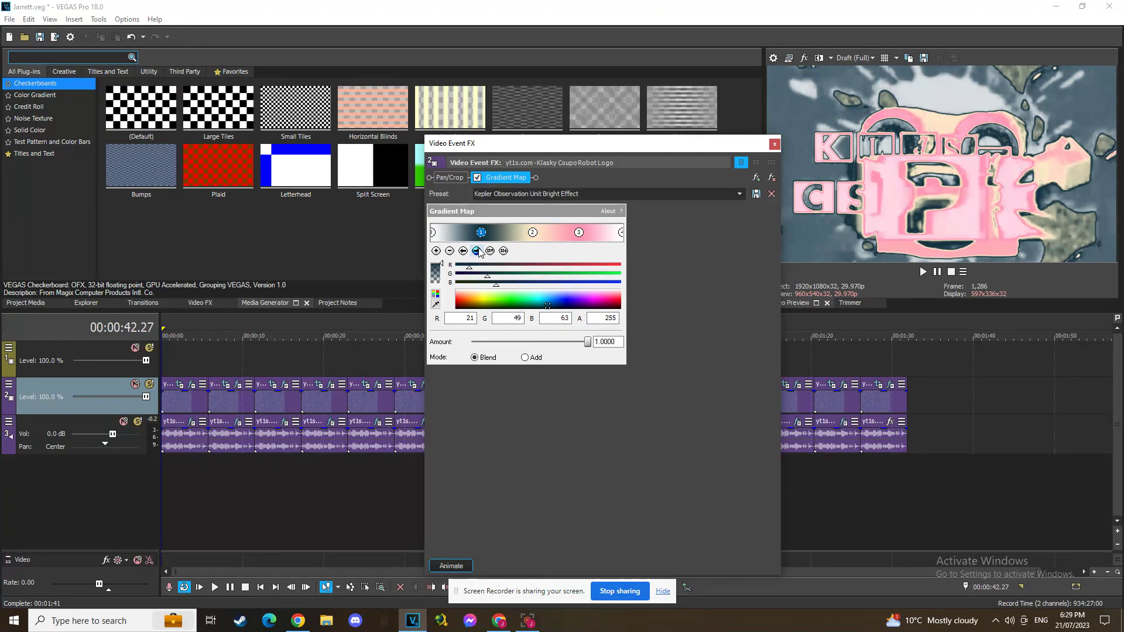
pyautogui.click(477, 250)
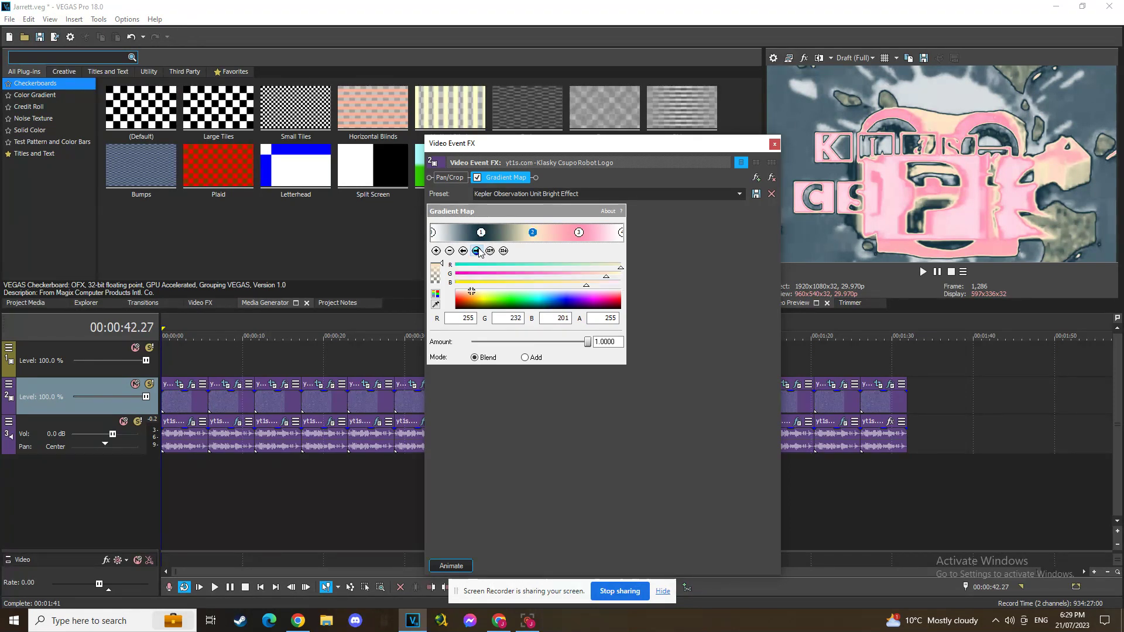
pyautogui.click(476, 250)
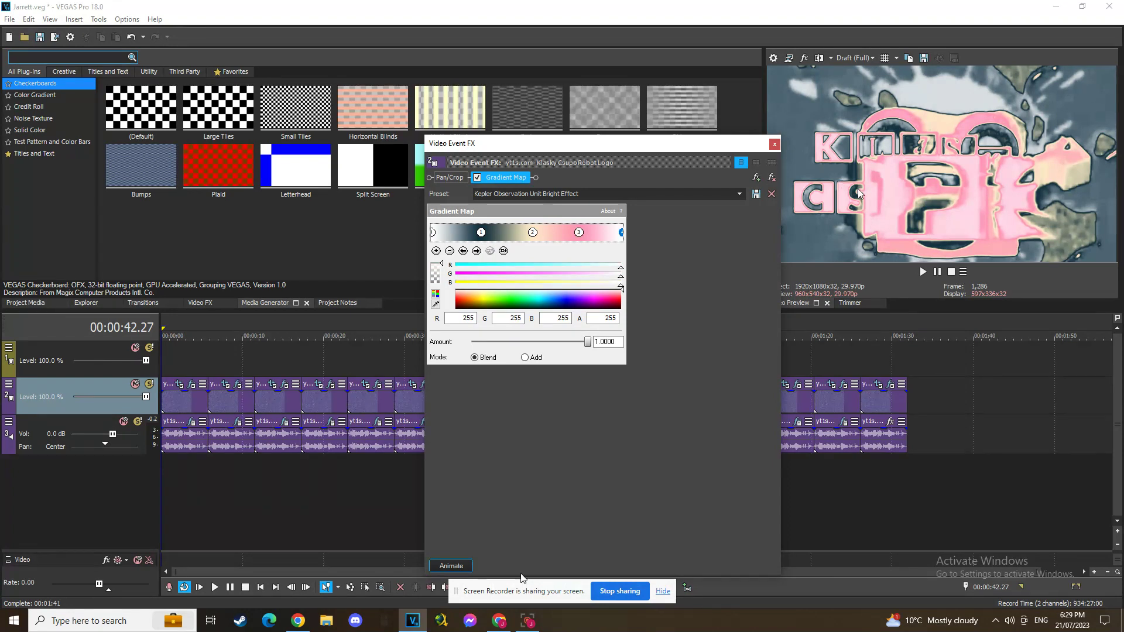
pyautogui.click(775, 143)
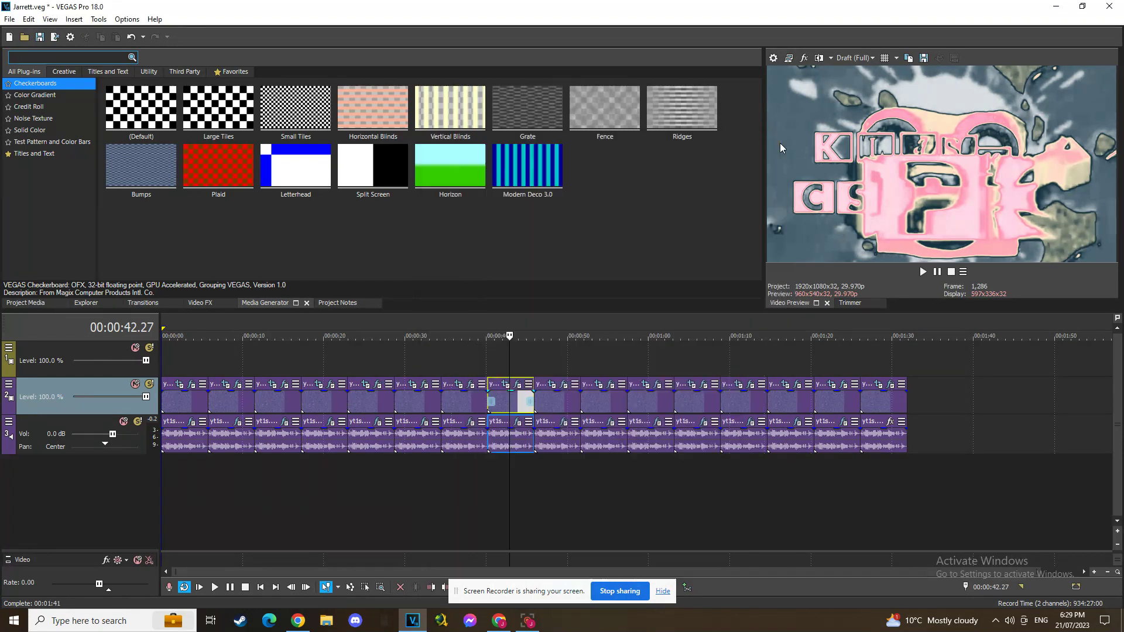
# Examine the eighth clip's Vocodex audio effect settings
pyautogui.click(517, 421)
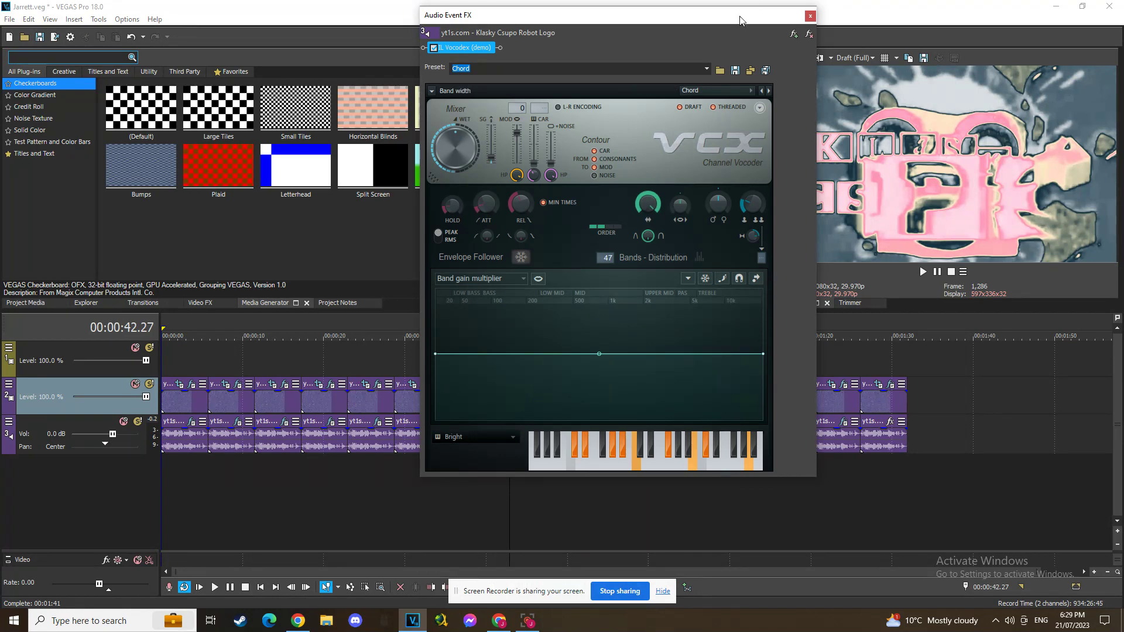
pyautogui.click(810, 15)
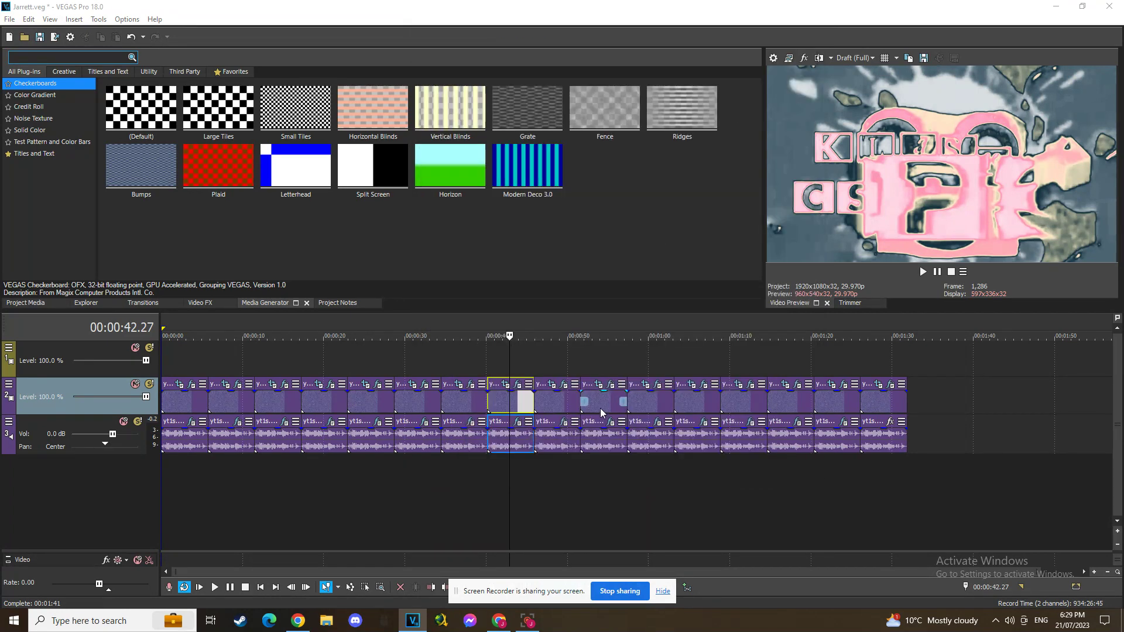
# Examine the ninth clip's Gradient Map control point colours and its Vocodex audio effect settings
pyautogui.click(555, 403)
pyautogui.click(563, 385)
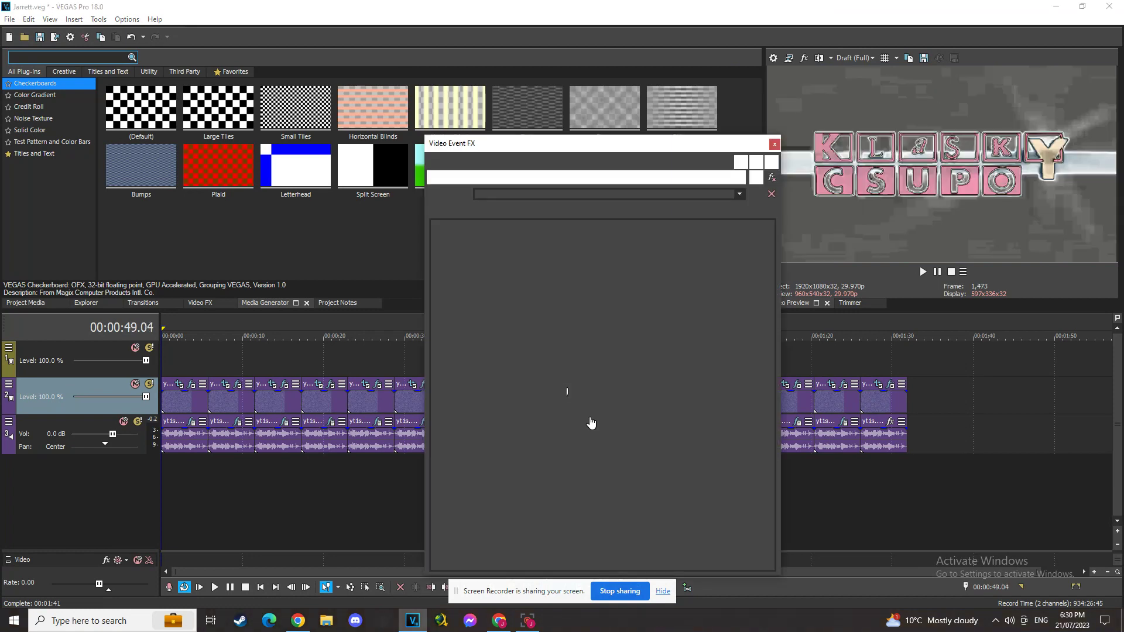
pyautogui.click(476, 250)
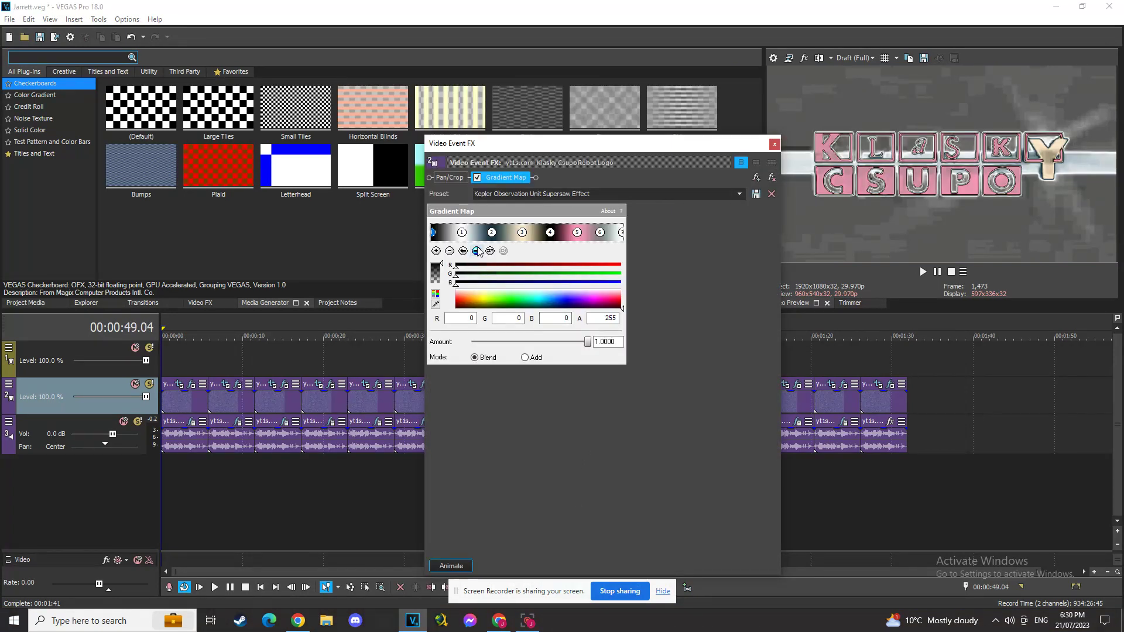
pyautogui.click(477, 250)
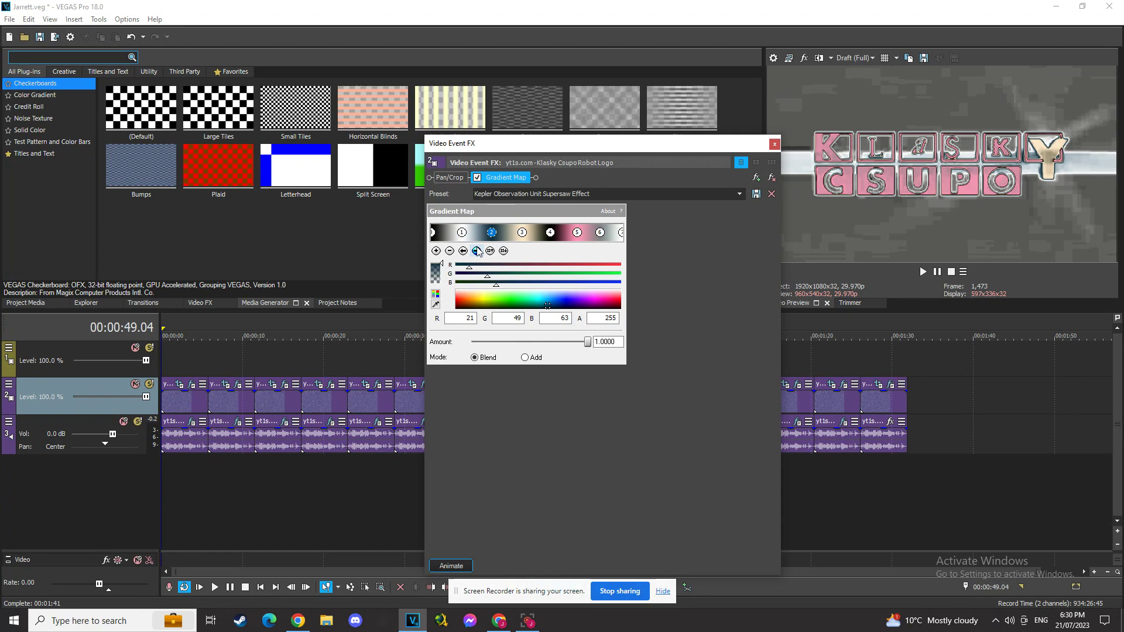
pyautogui.click(476, 250)
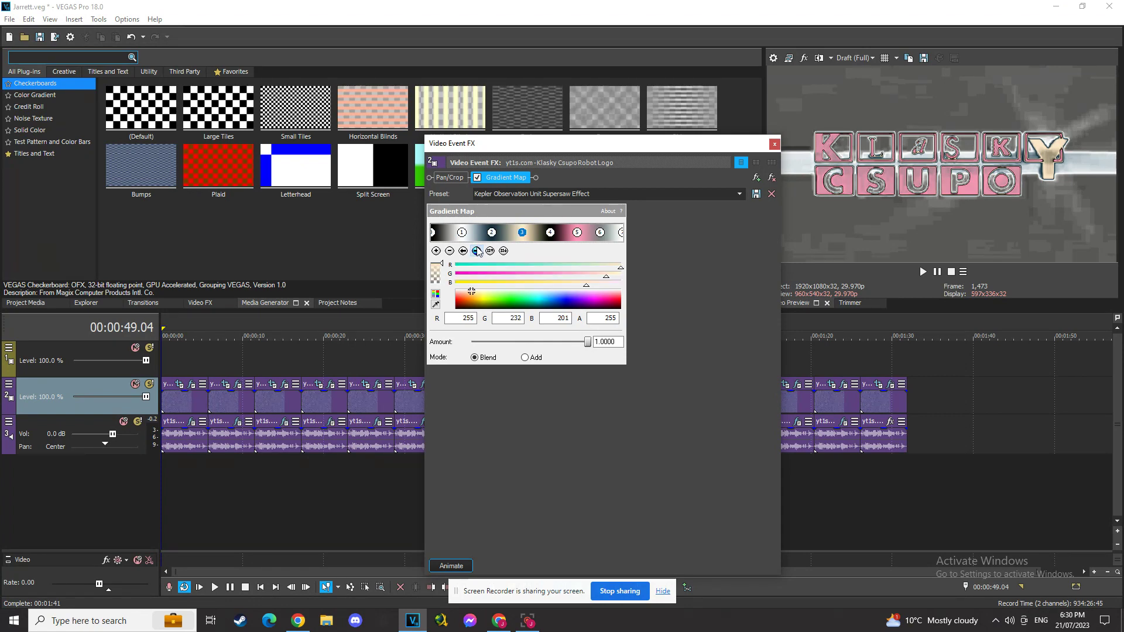
pyautogui.click(477, 250)
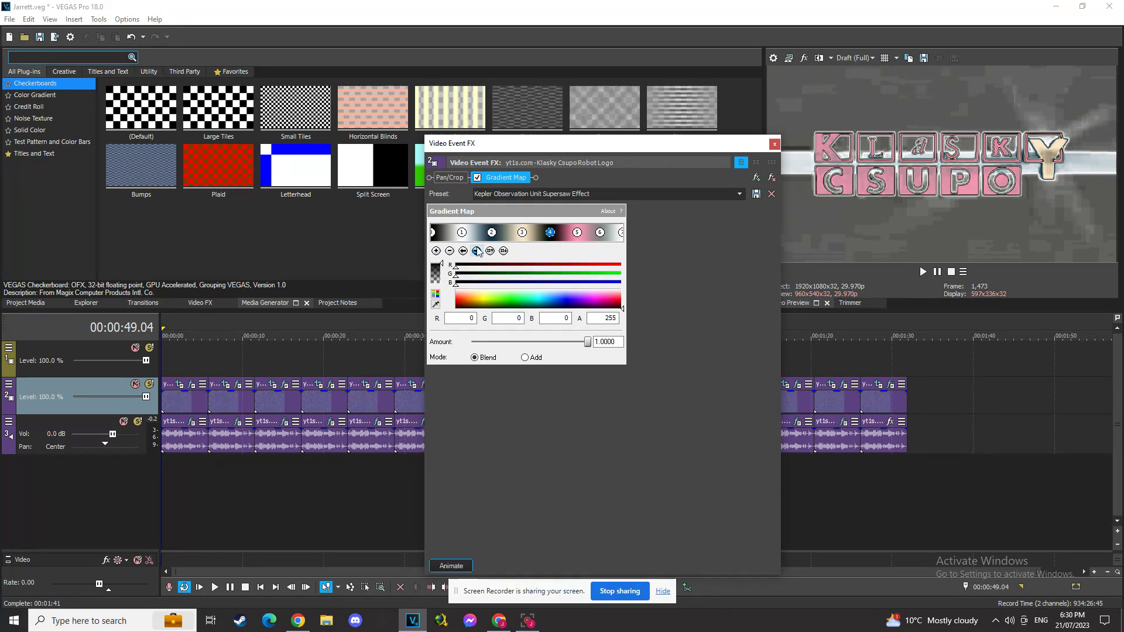
pyautogui.click(477, 251)
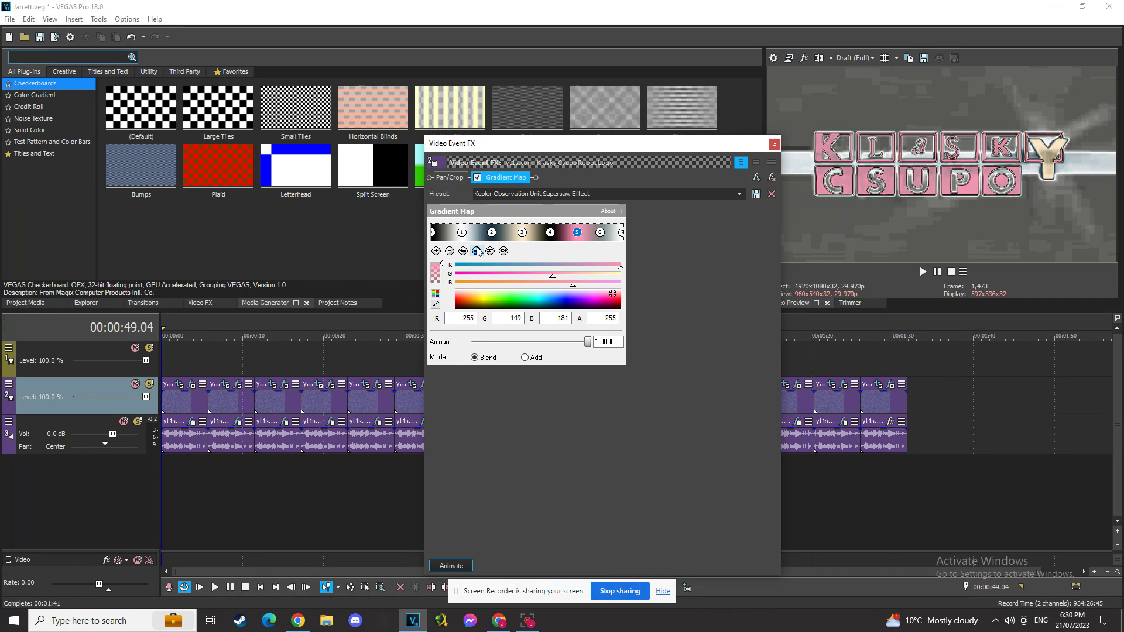
pyautogui.click(476, 250)
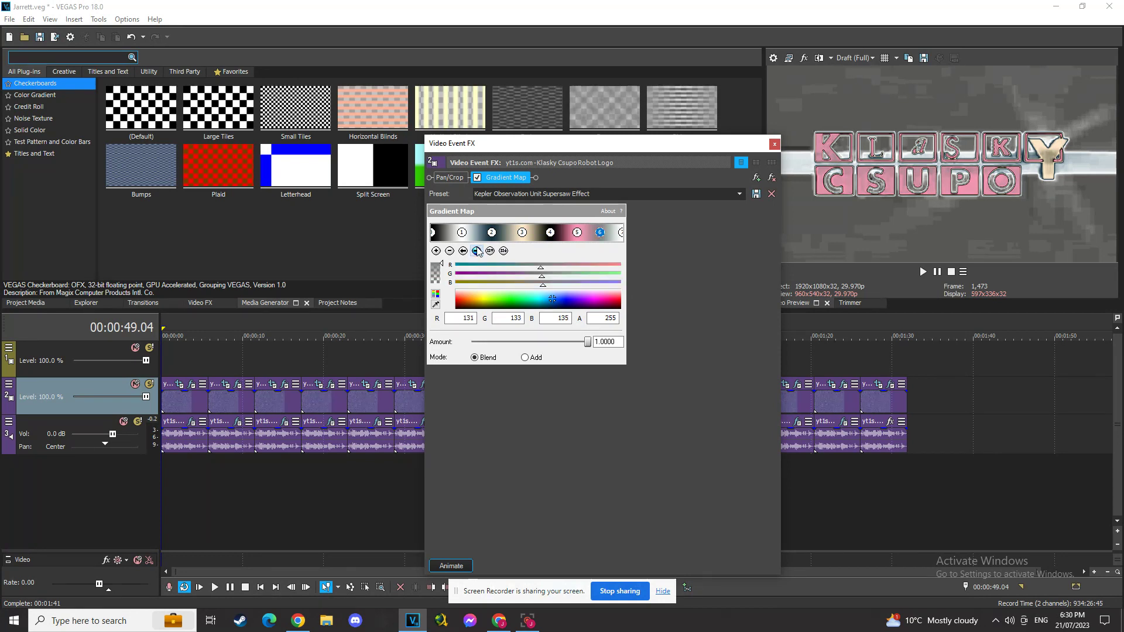
pyautogui.click(476, 250)
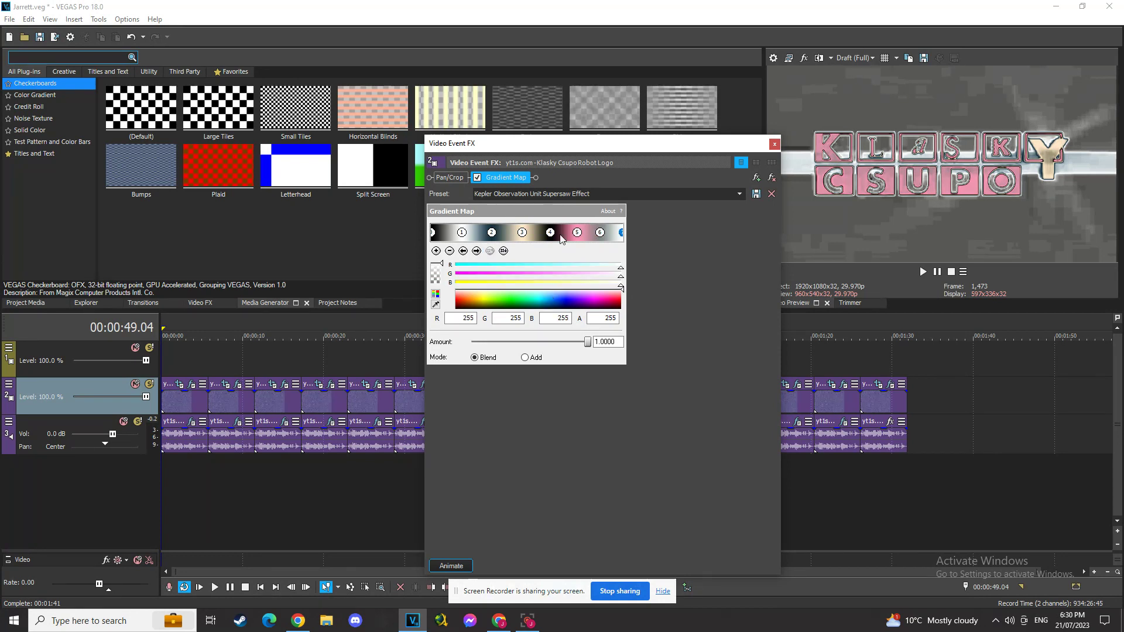
pyautogui.click(774, 144)
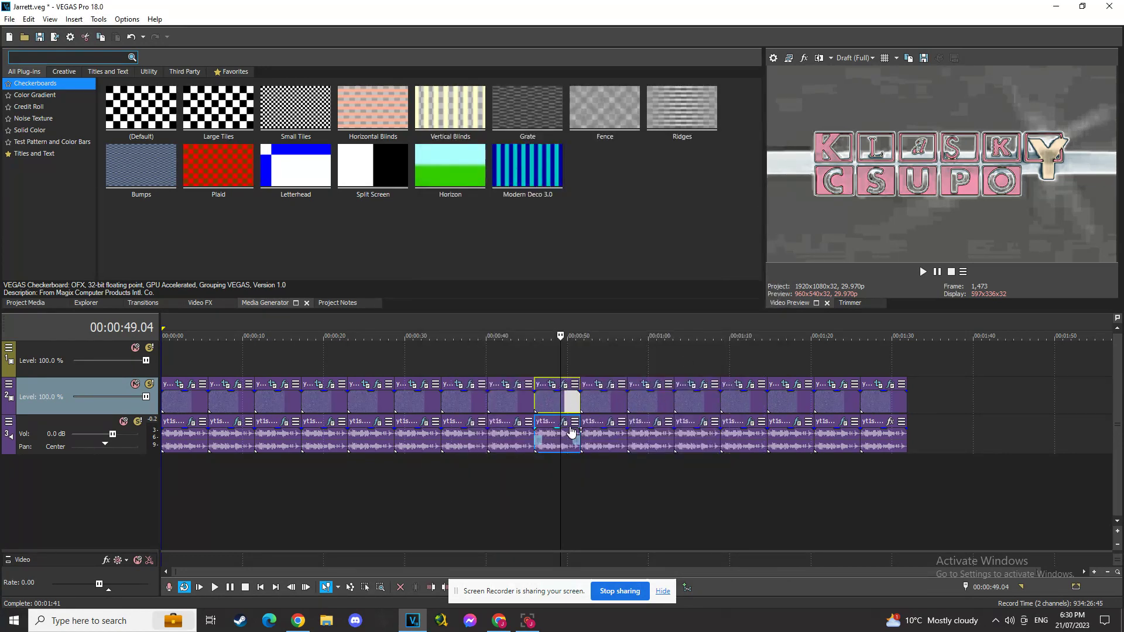
pyautogui.click(564, 419)
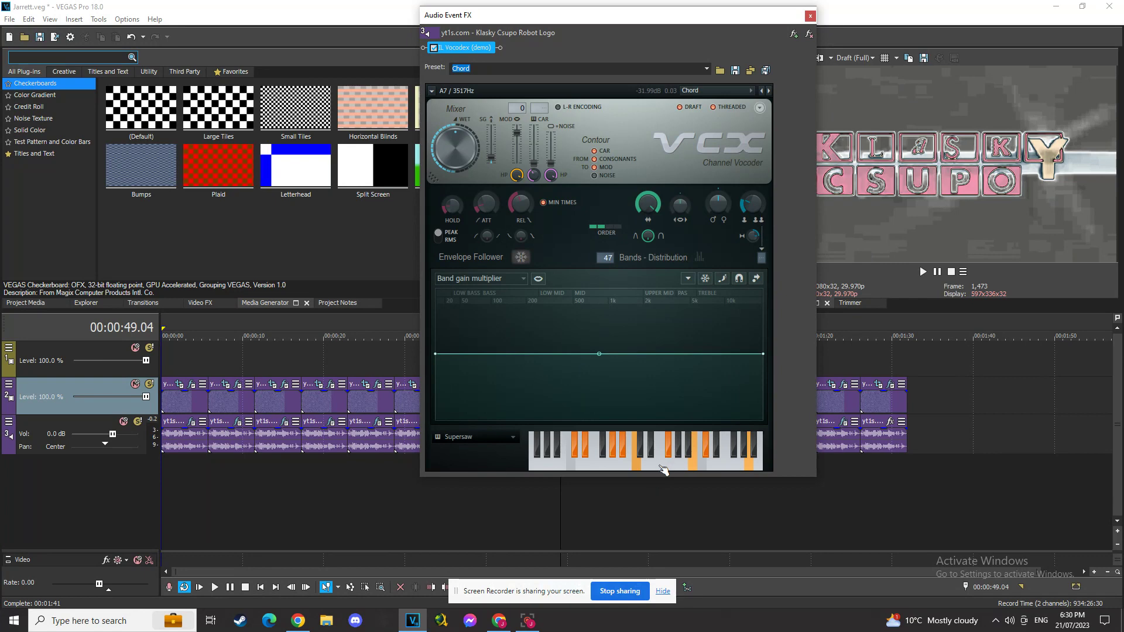
pyautogui.click(810, 16)
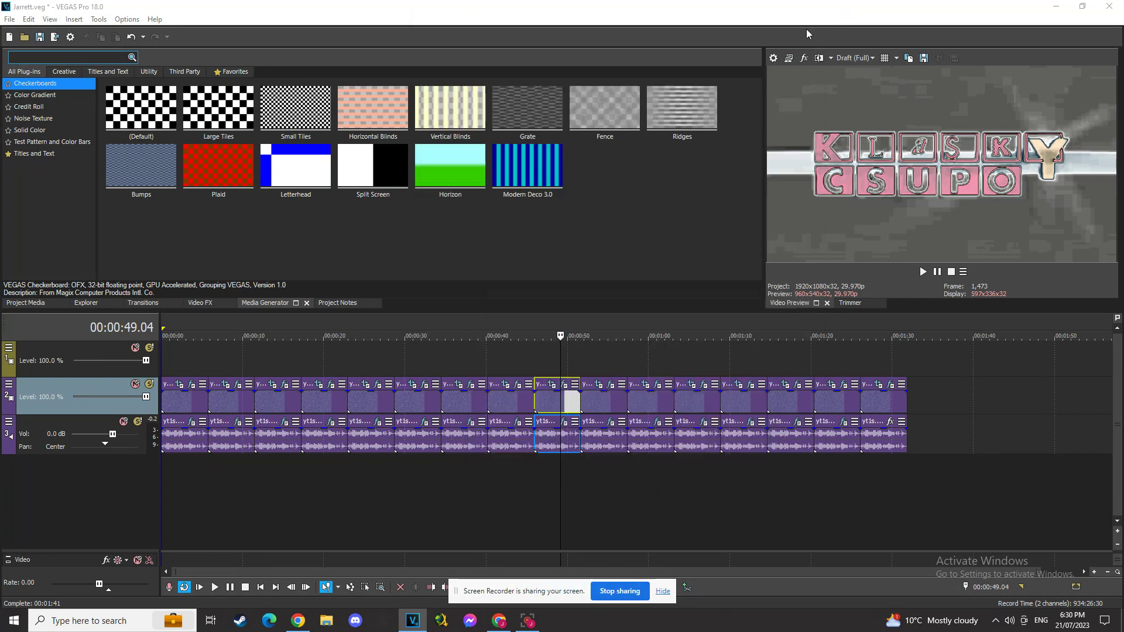
# Examine the tenth clip's Gradient Map control point colours and its Vocodex audio effect settings
pyautogui.click(594, 402)
pyautogui.click(611, 383)
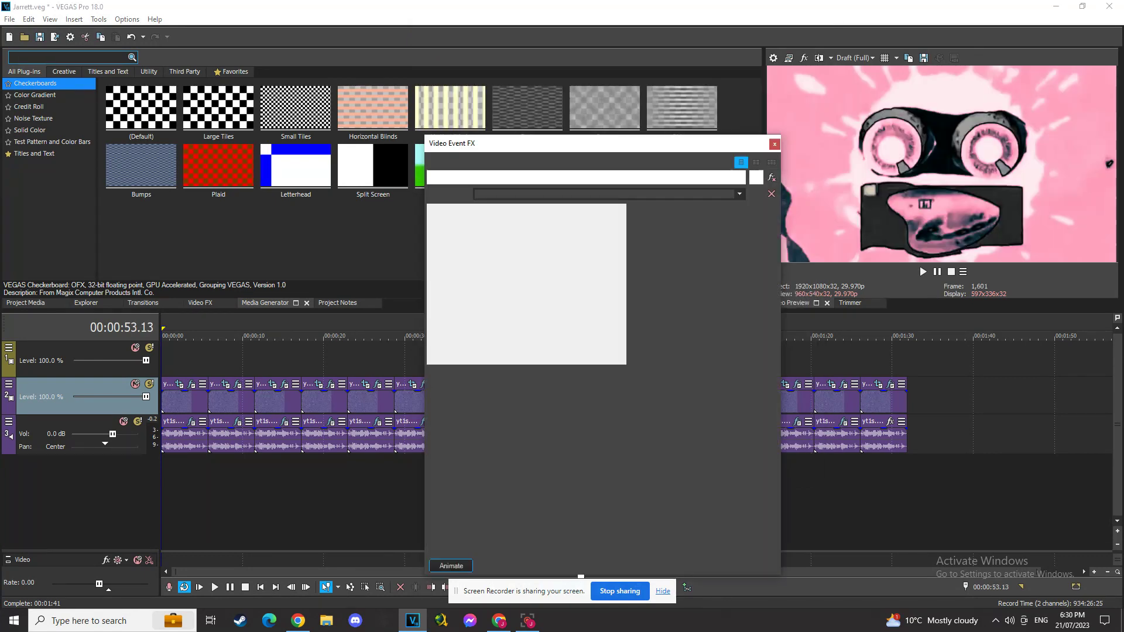
pyautogui.click(476, 250)
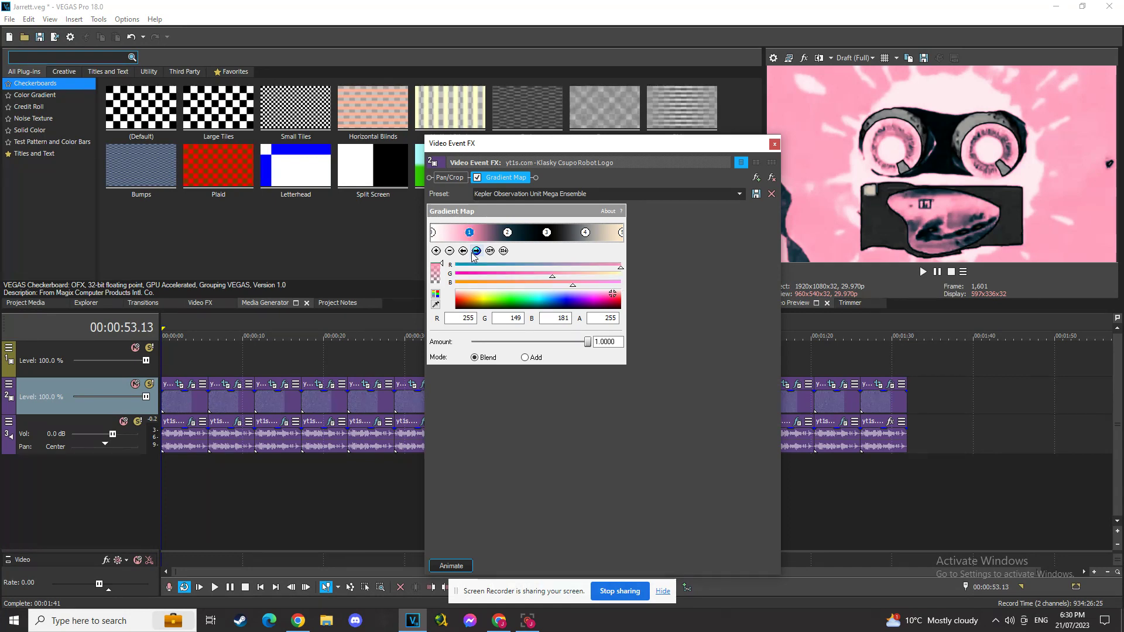
pyautogui.click(476, 251)
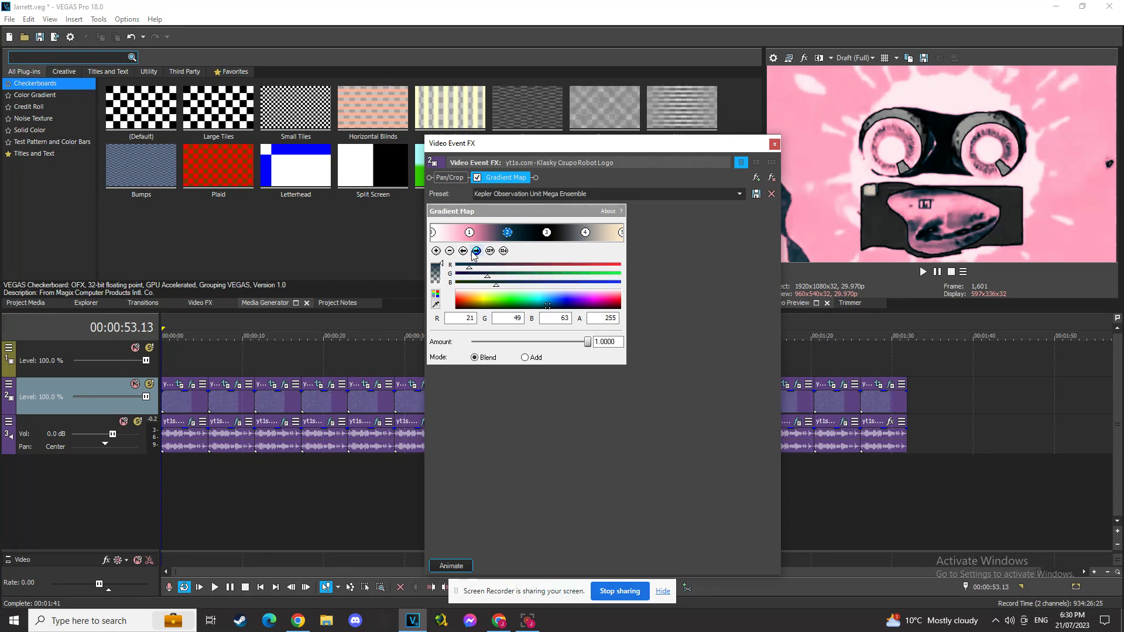
pyautogui.click(474, 251)
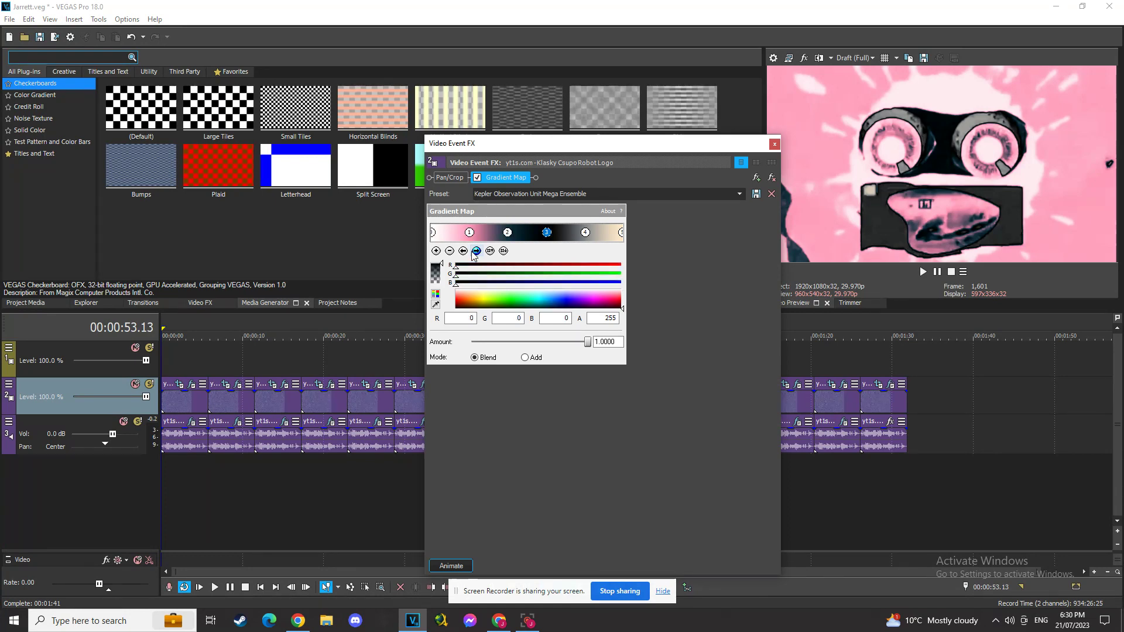
pyautogui.click(473, 251)
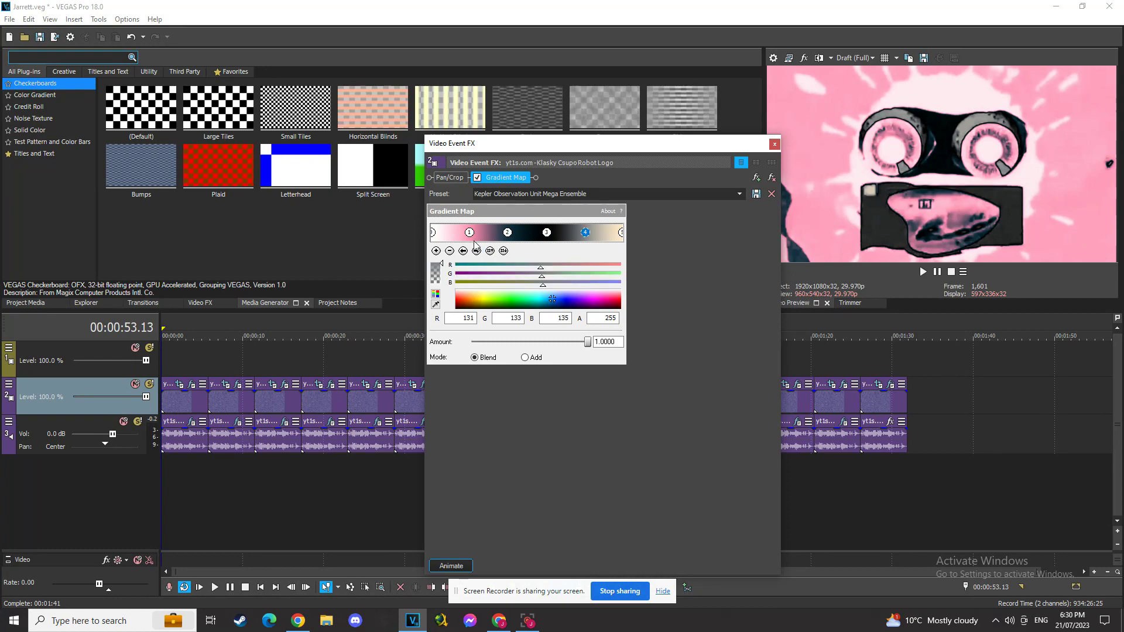
pyautogui.click(475, 251)
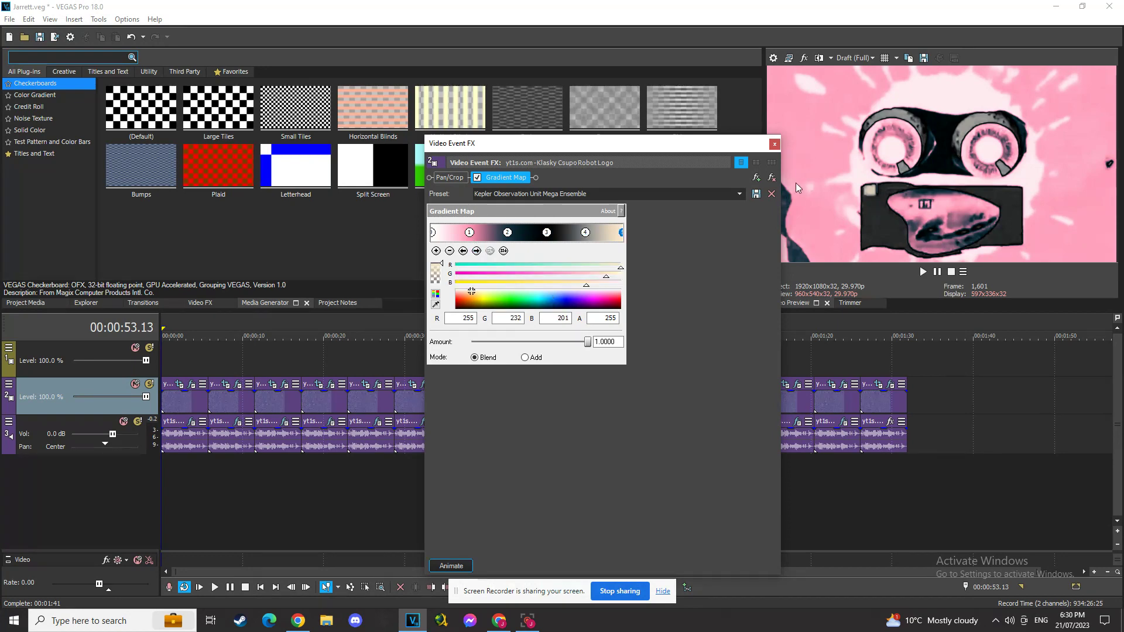
pyautogui.click(741, 161)
pyautogui.click(774, 144)
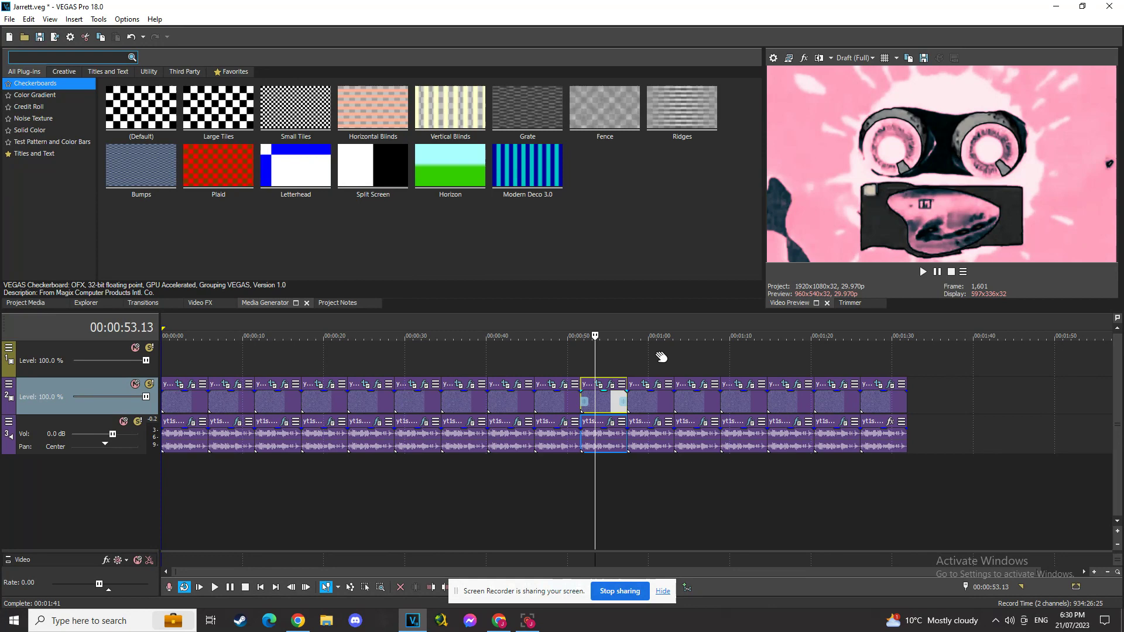
pyautogui.click(606, 422)
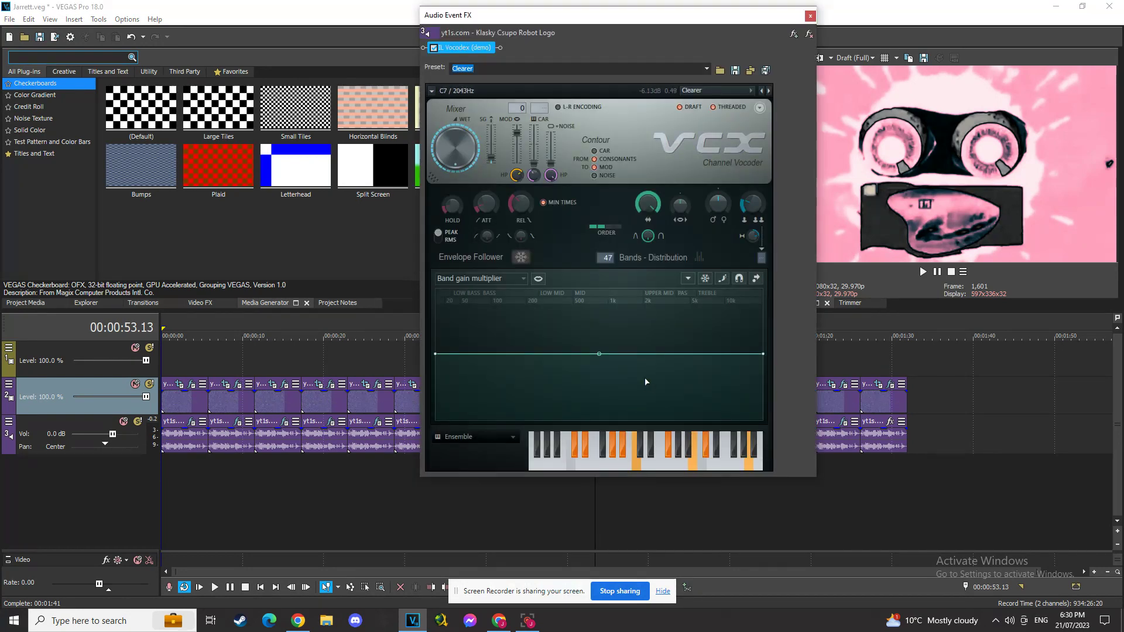
pyautogui.click(810, 16)
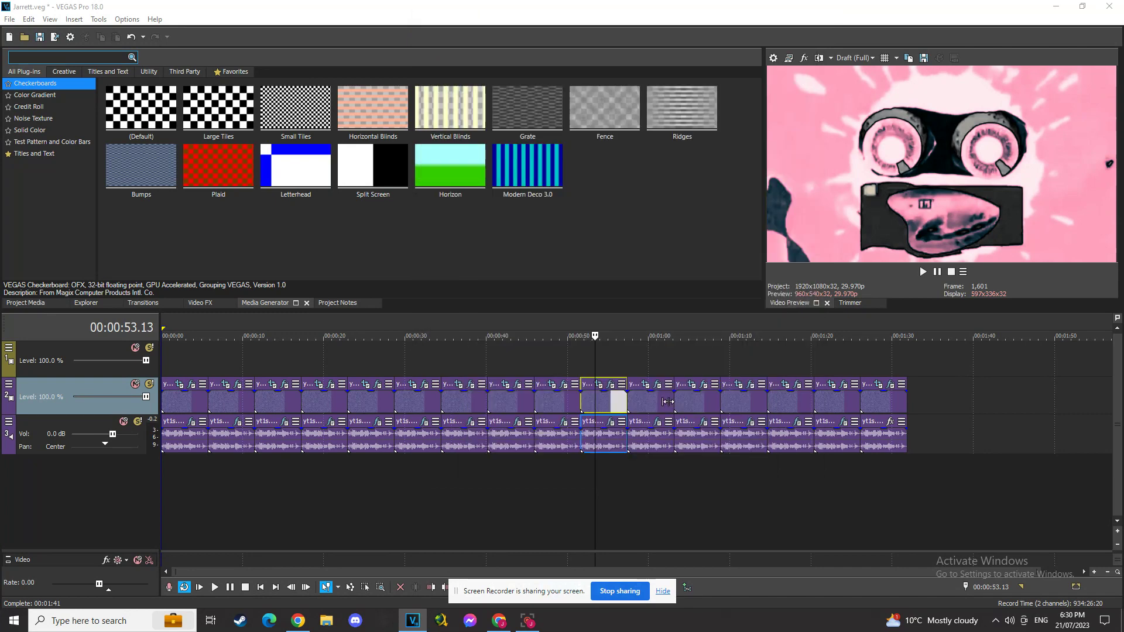
# Examine the settings of the first Swirl, the Rays and the second Swirl video effects on the eleventh clip
pyautogui.click(650, 409)
pyautogui.click(657, 385)
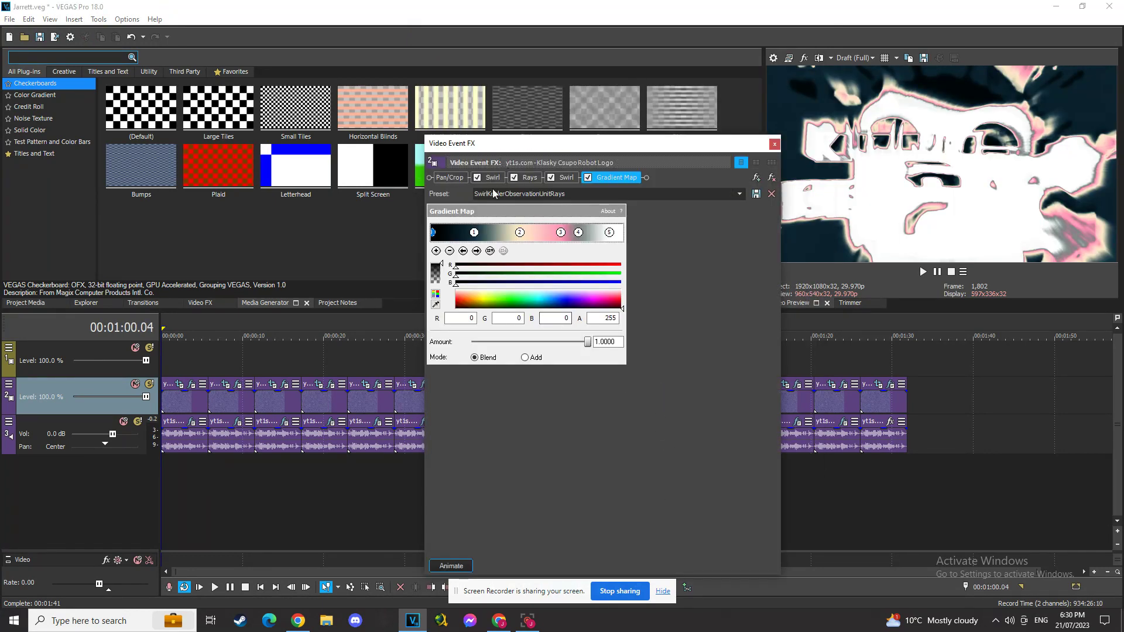
pyautogui.click(492, 177)
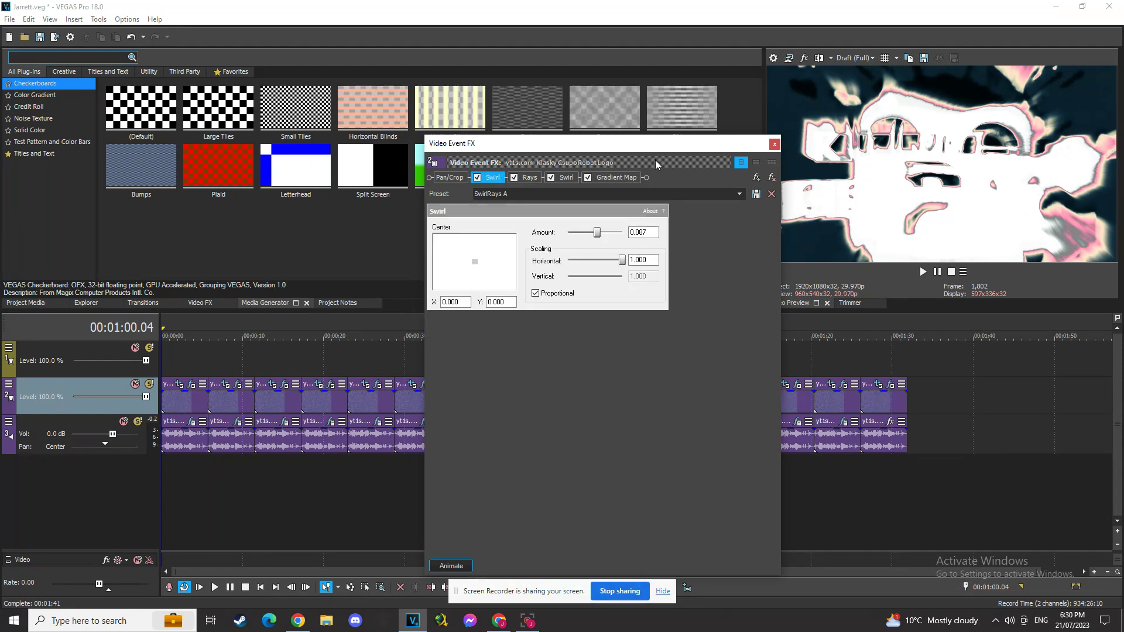
pyautogui.click(527, 178)
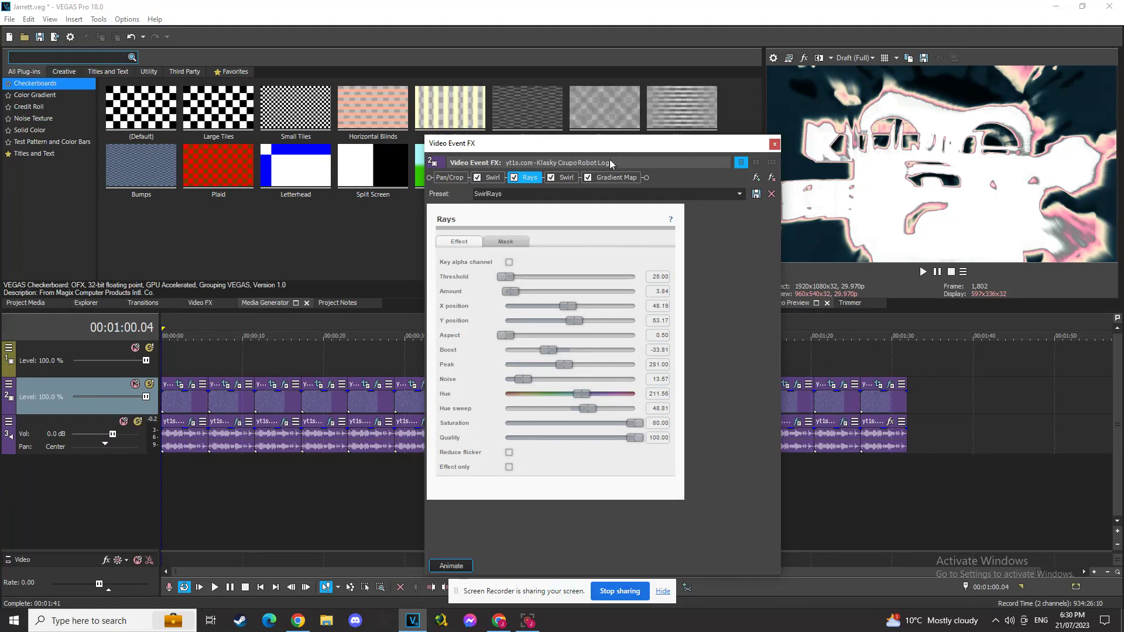
pyautogui.click(568, 176)
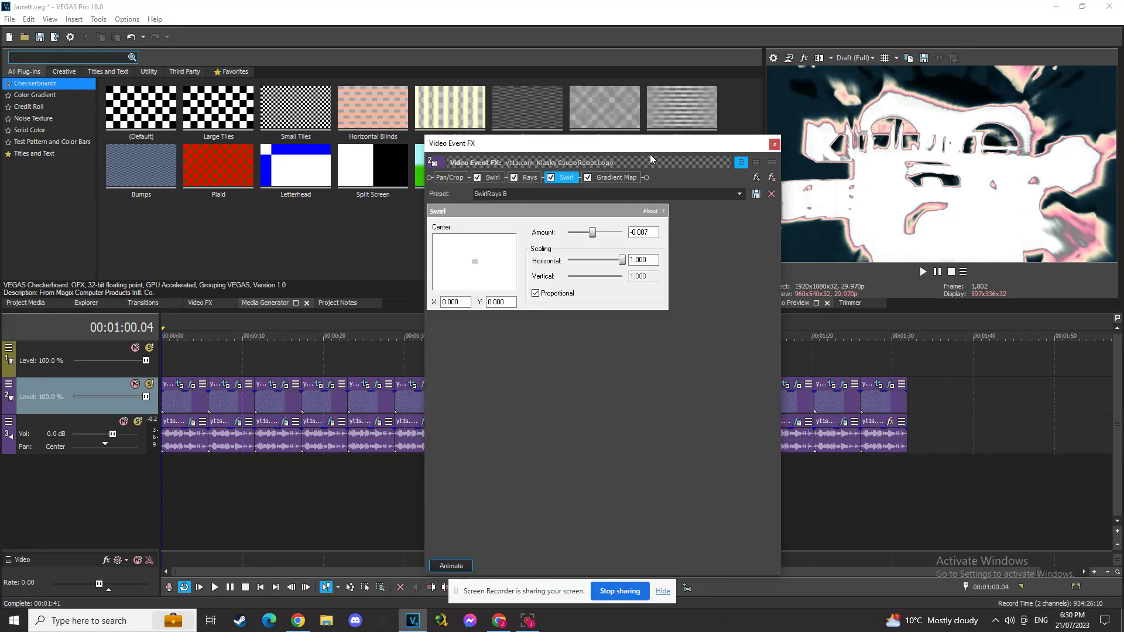
# Examine the colour of each Gradient Map control point on the eleventh video clip
pyautogui.click(625, 180)
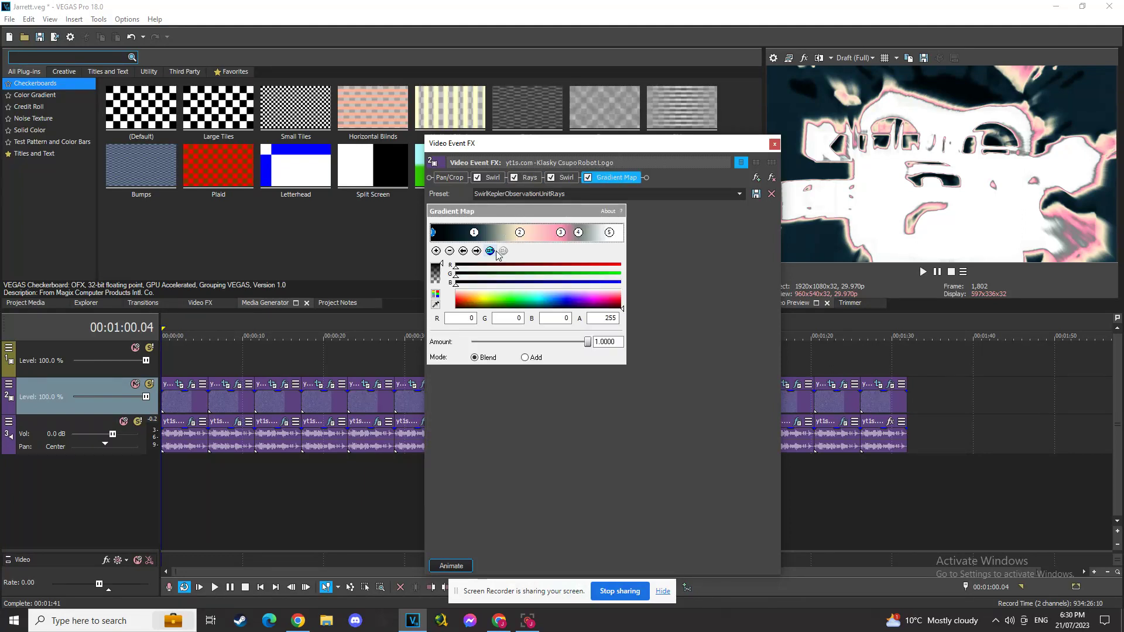
pyautogui.click(476, 251)
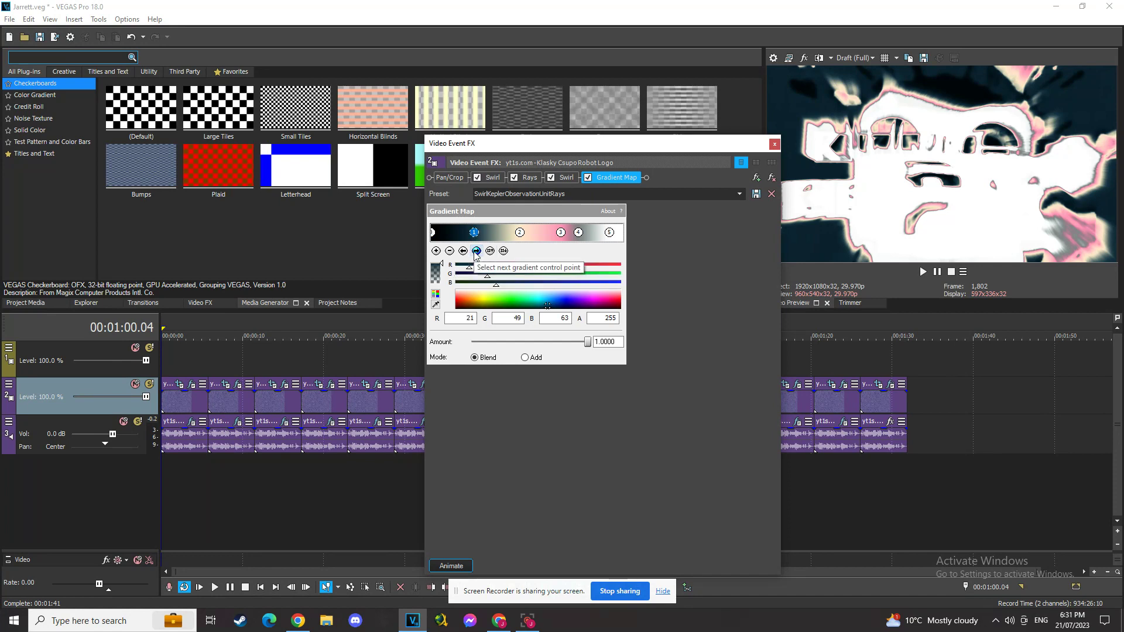
pyautogui.click(476, 251)
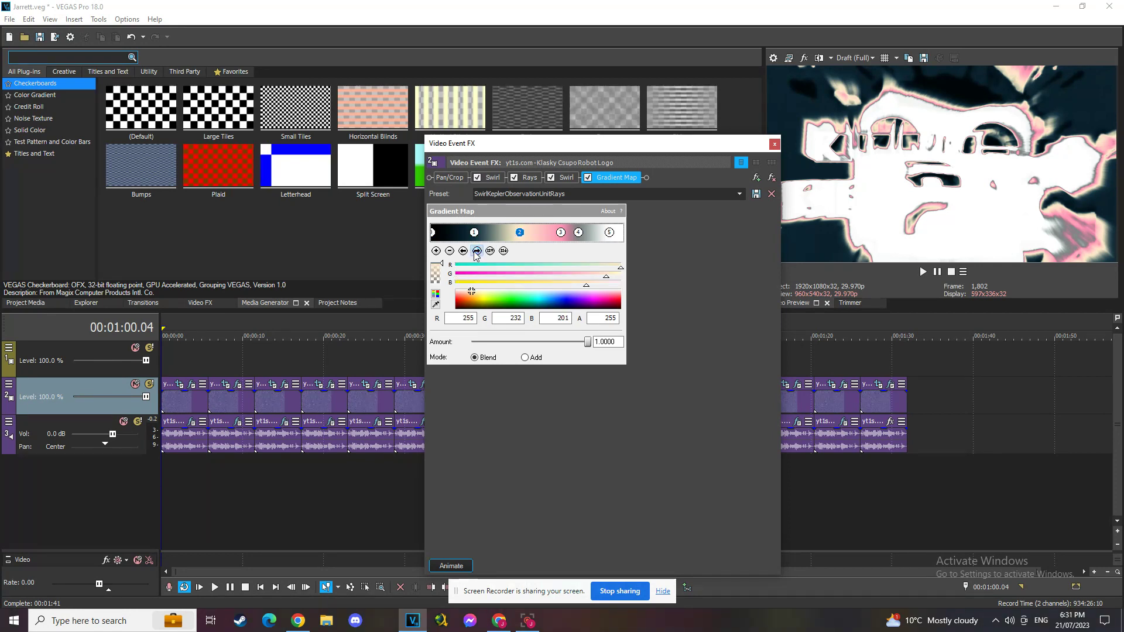
pyautogui.click(476, 251)
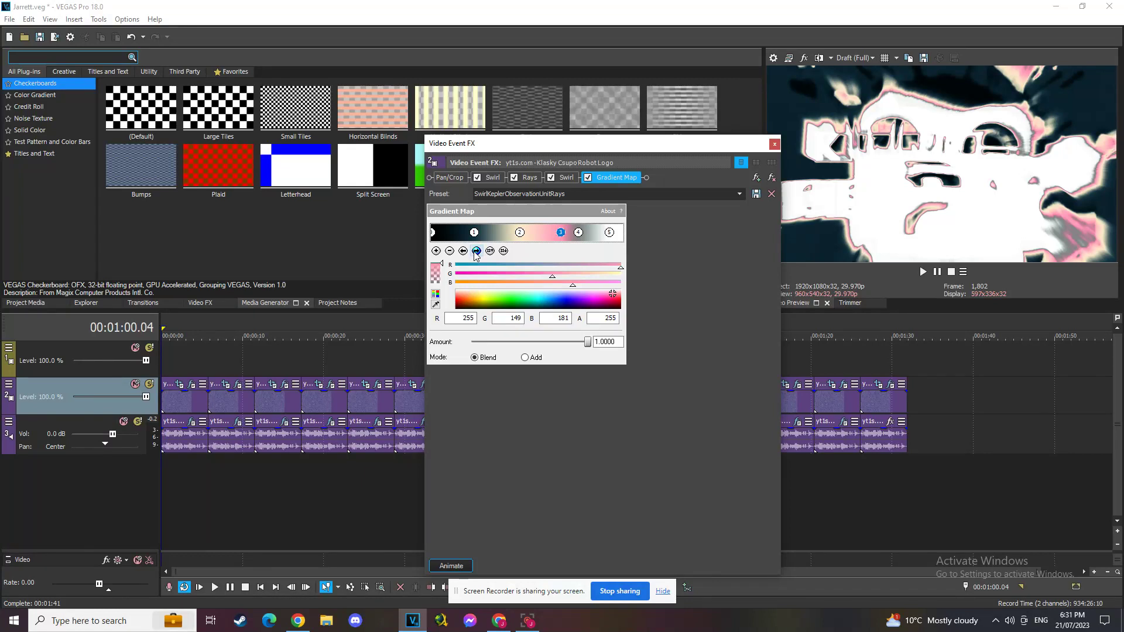
pyautogui.click(475, 251)
pyautogui.click(476, 251)
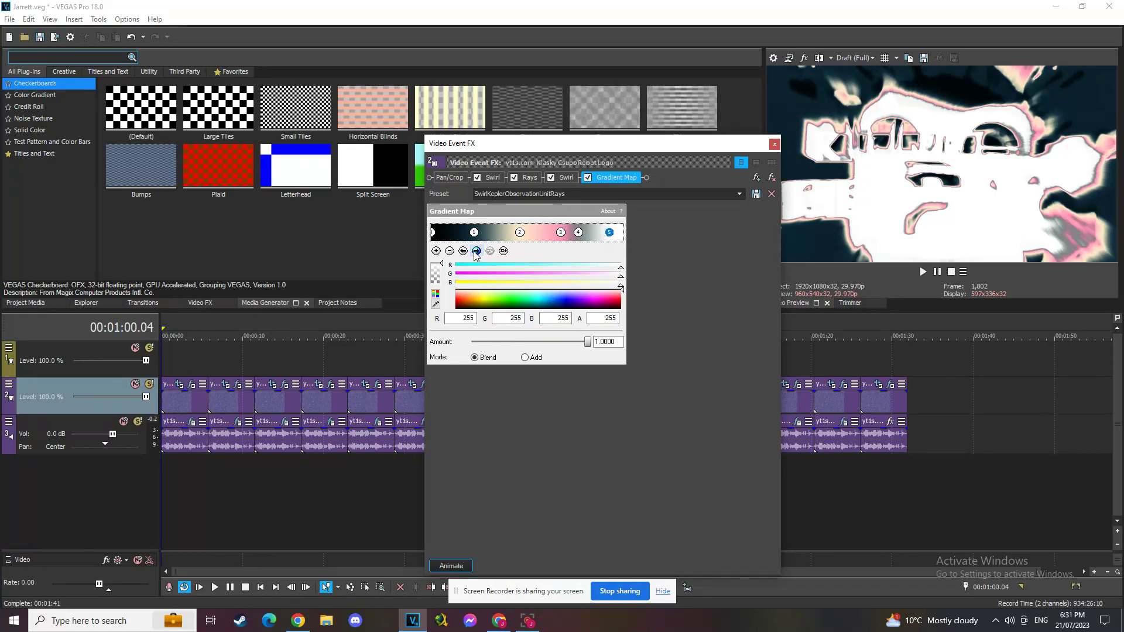
pyautogui.click(773, 144)
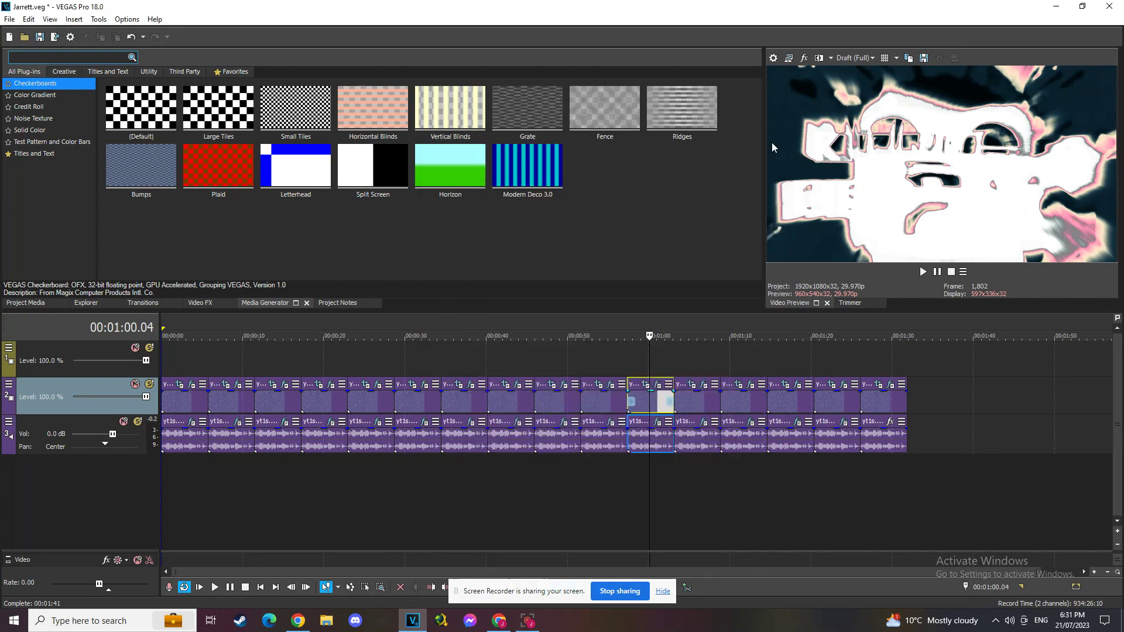
# Examine the ERZATZ and Vocodex audio effect settings on the eleventh clip
pyautogui.click(656, 422)
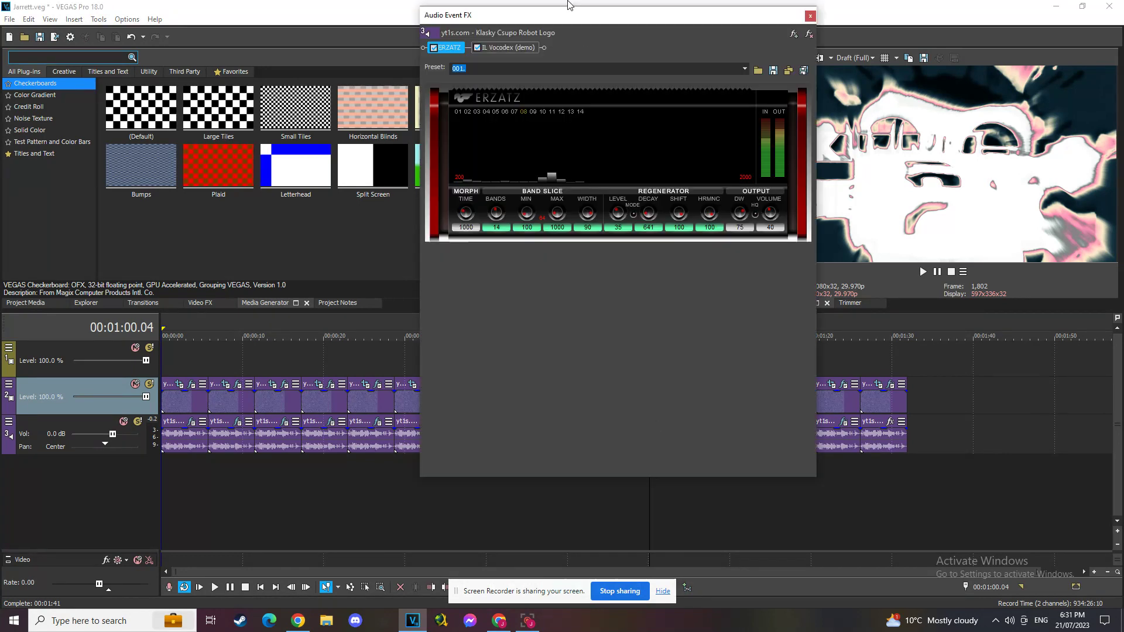
pyautogui.click(522, 48)
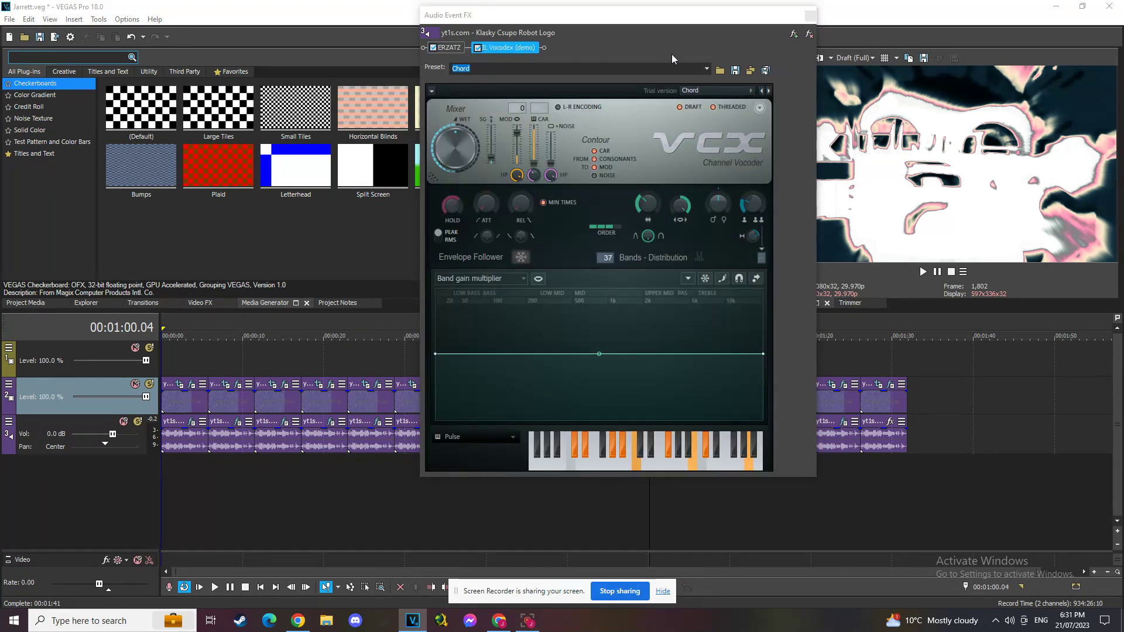
pyautogui.click(810, 15)
# Examine the TV Simulator video effect settings on the twelfth clip
pyautogui.click(688, 401)
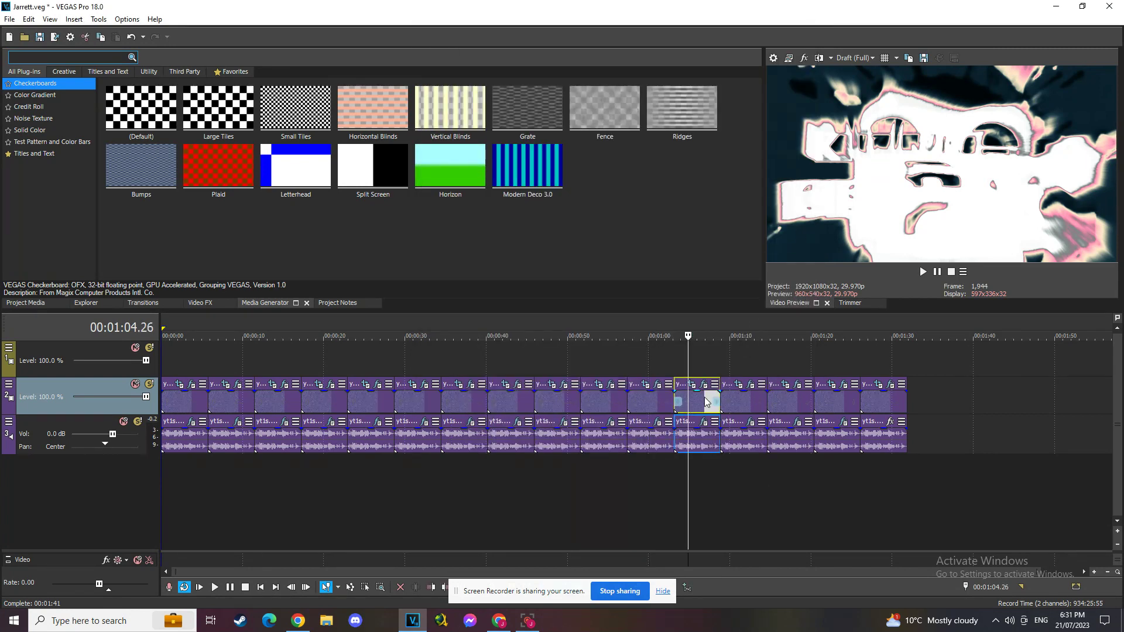
pyautogui.click(705, 385)
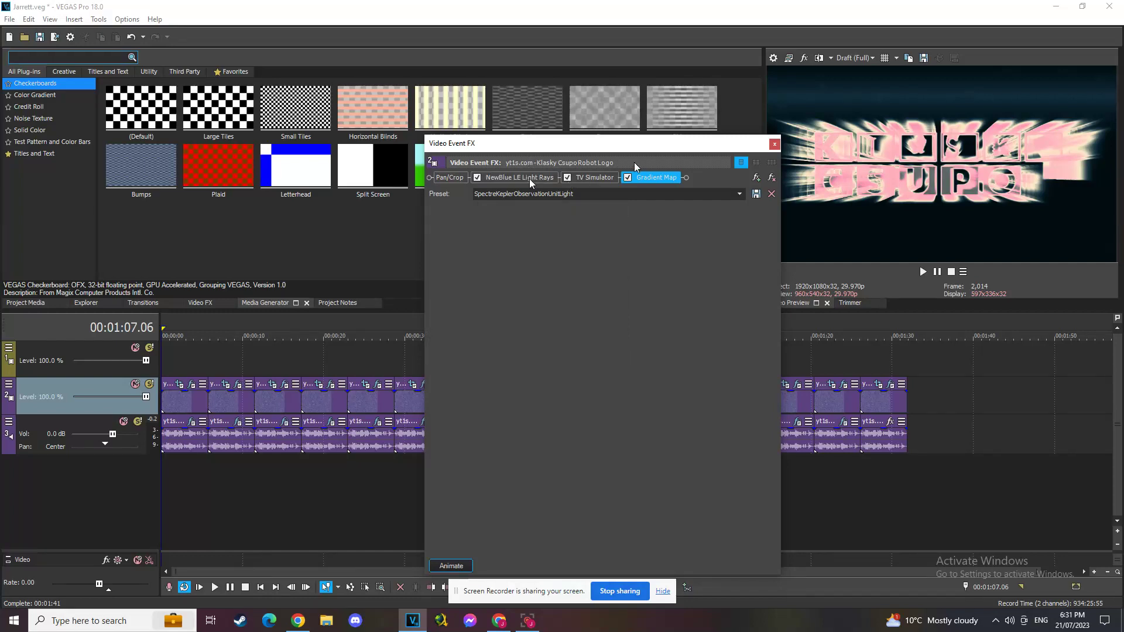
pyautogui.click(597, 179)
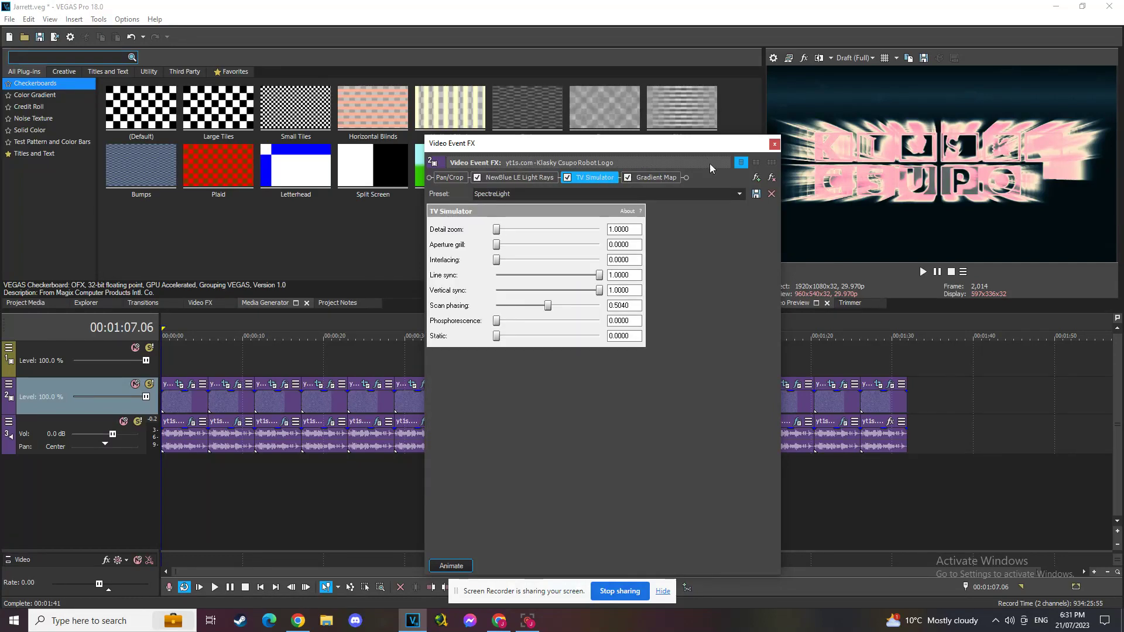
# Examine the twelfth clip's Gradient Map control point colours and its Vocodex audio effect settings
pyautogui.click(664, 179)
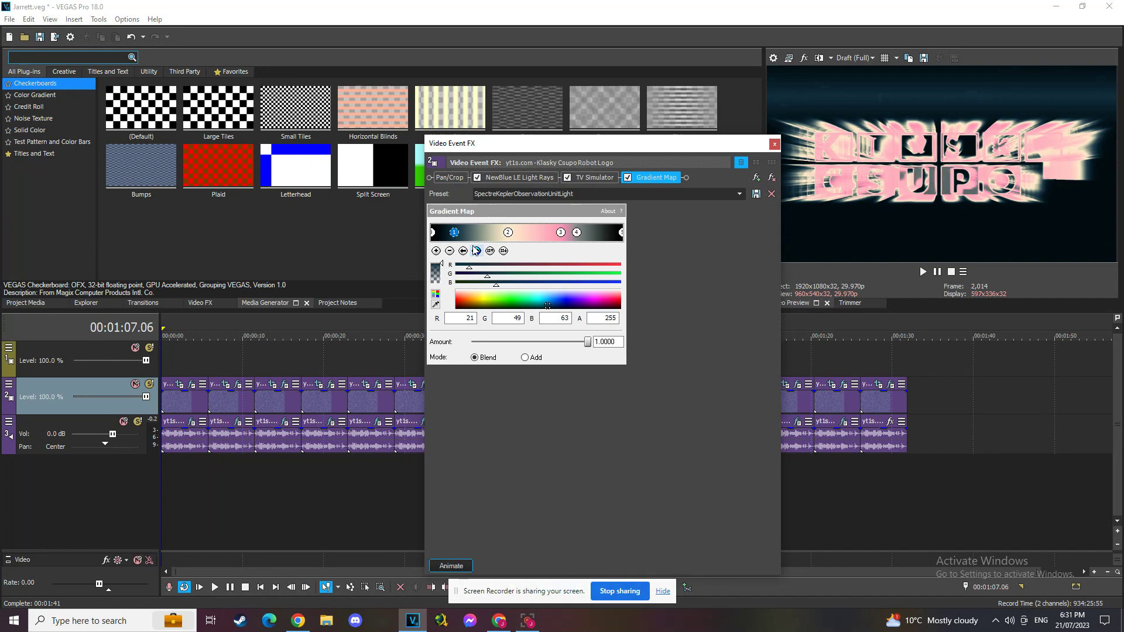
pyautogui.click(476, 250)
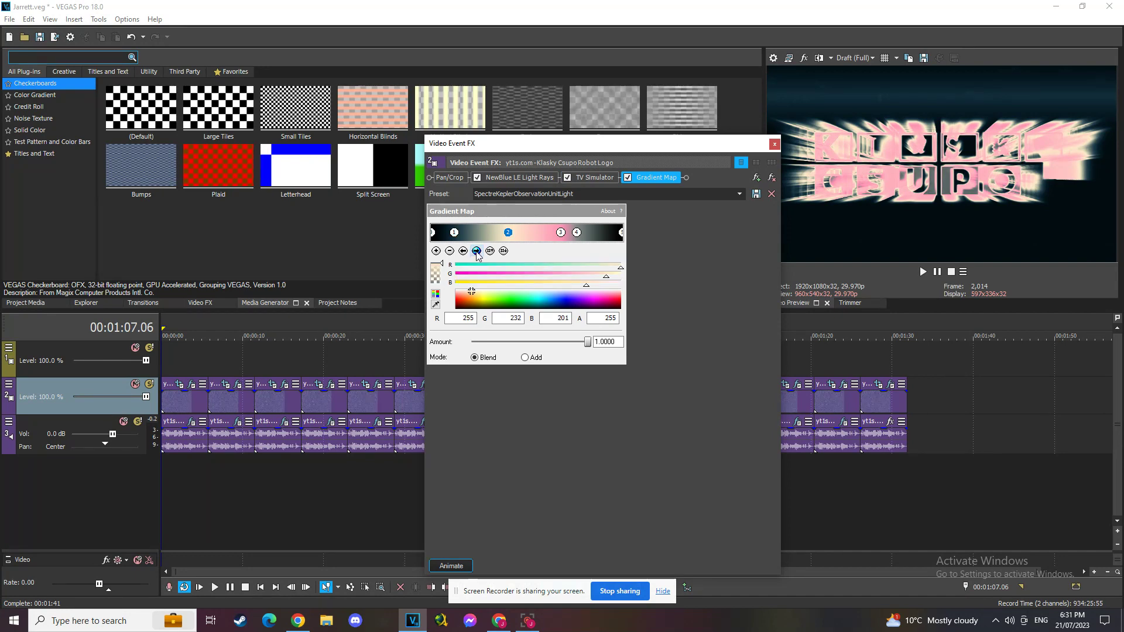
pyautogui.click(476, 250)
pyautogui.click(476, 250)
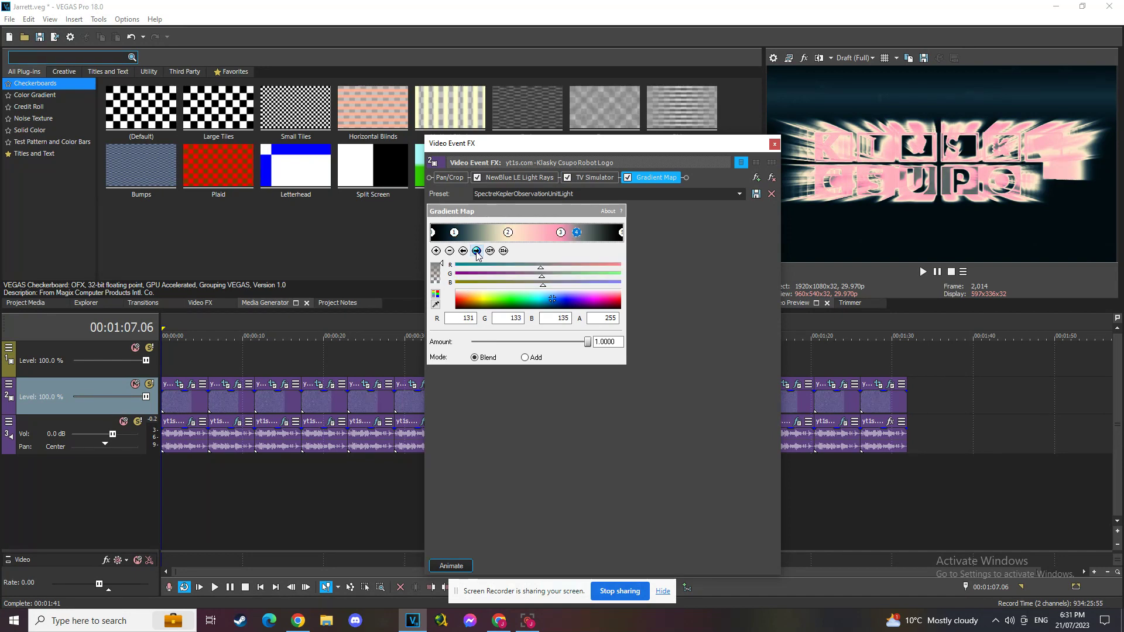
pyautogui.click(476, 250)
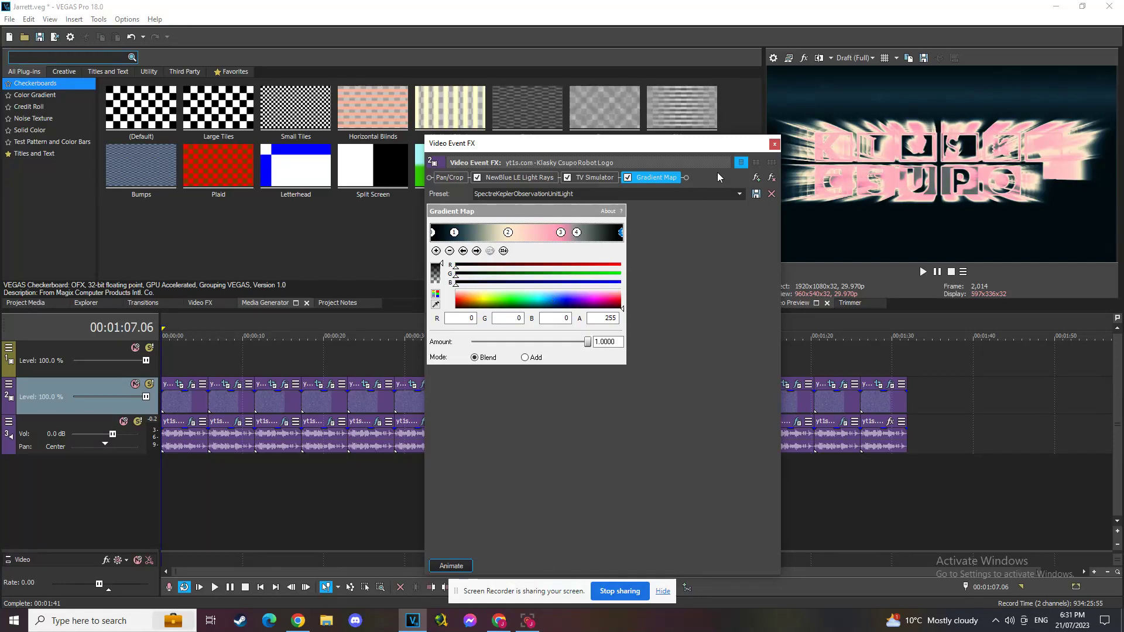
pyautogui.click(774, 144)
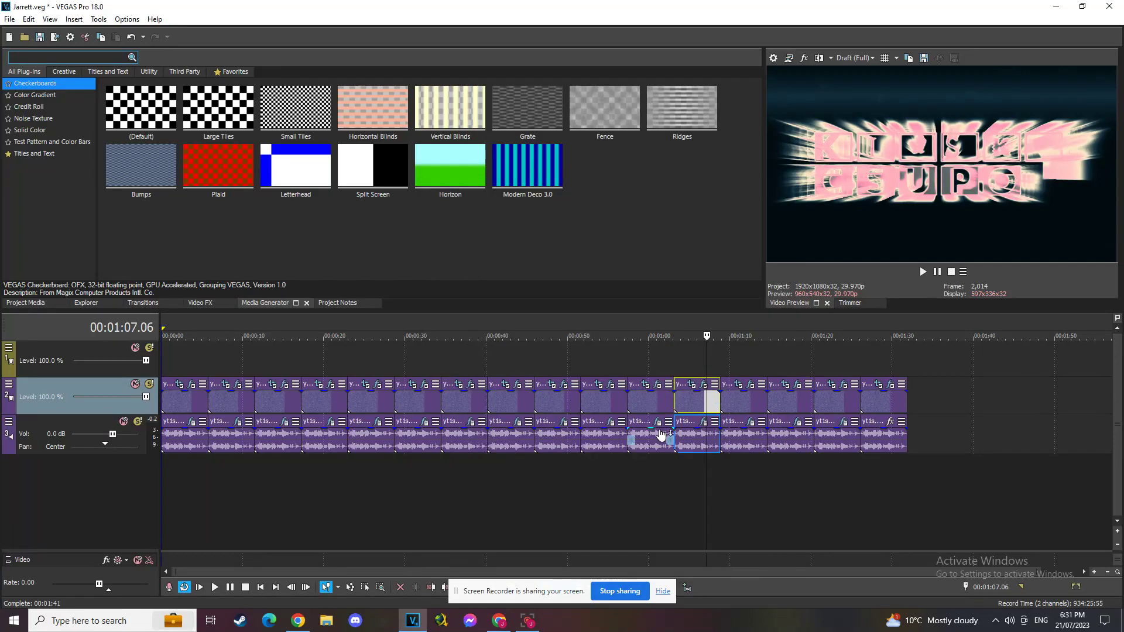
pyautogui.click(702, 421)
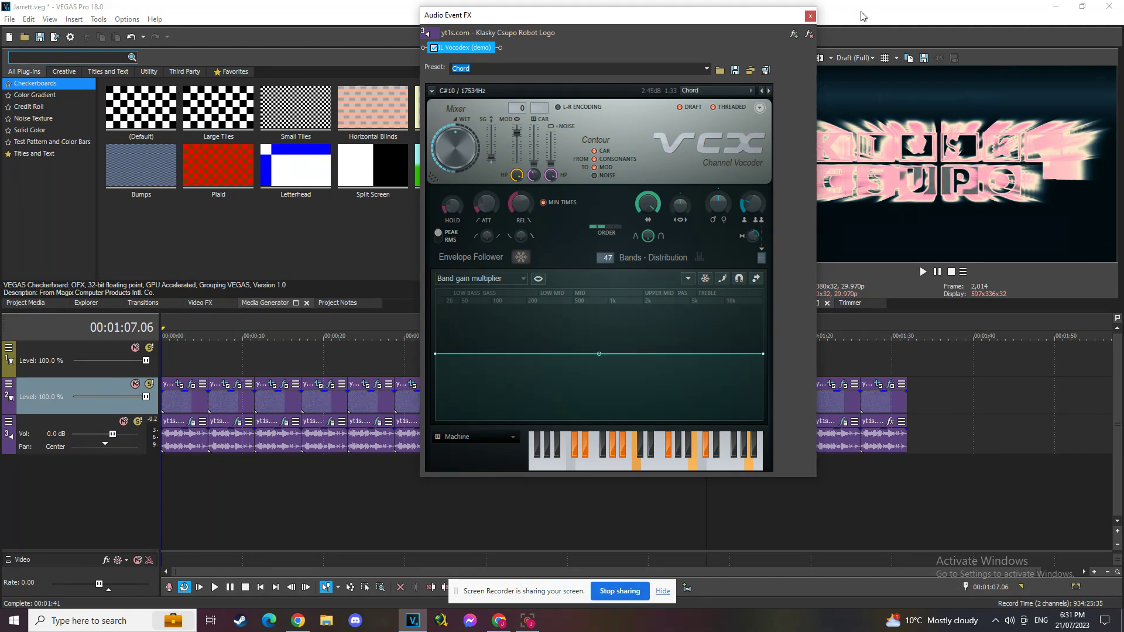
pyautogui.click(810, 15)
# Examine the settings of both Wiggle video effects and the Glow effect on the thirteenth clip
pyautogui.click(741, 411)
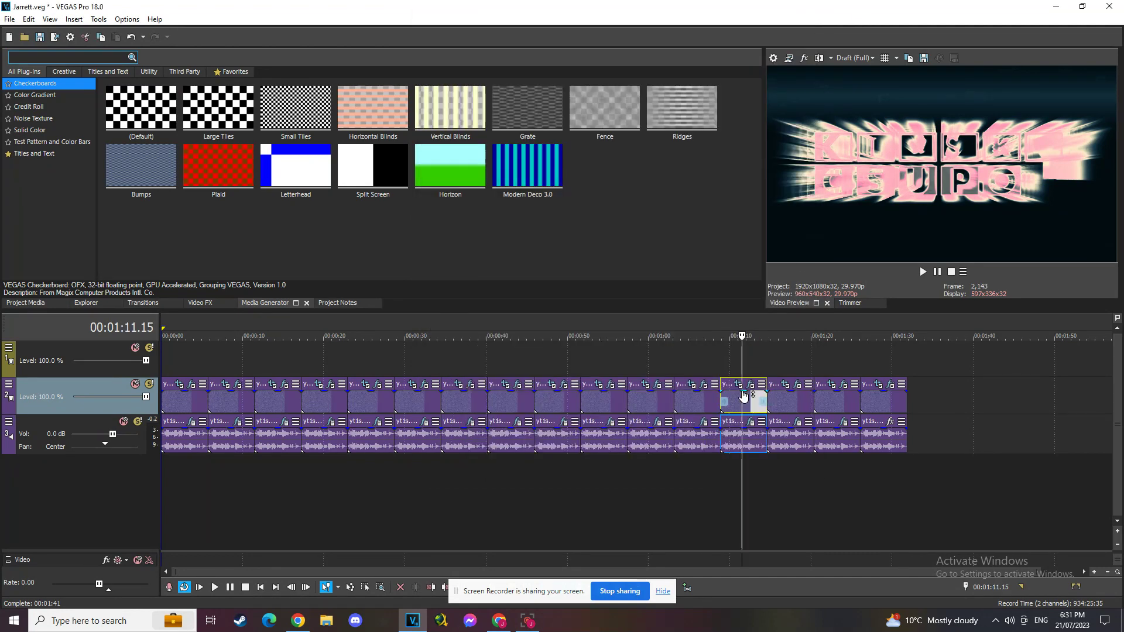
pyautogui.click(750, 384)
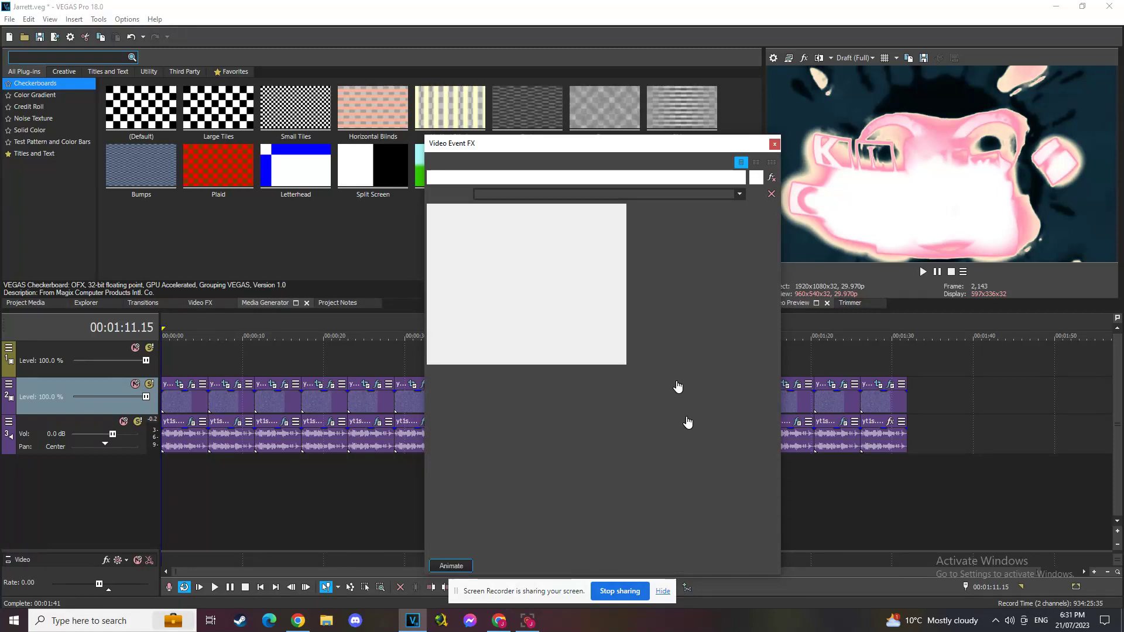
pyautogui.click(509, 177)
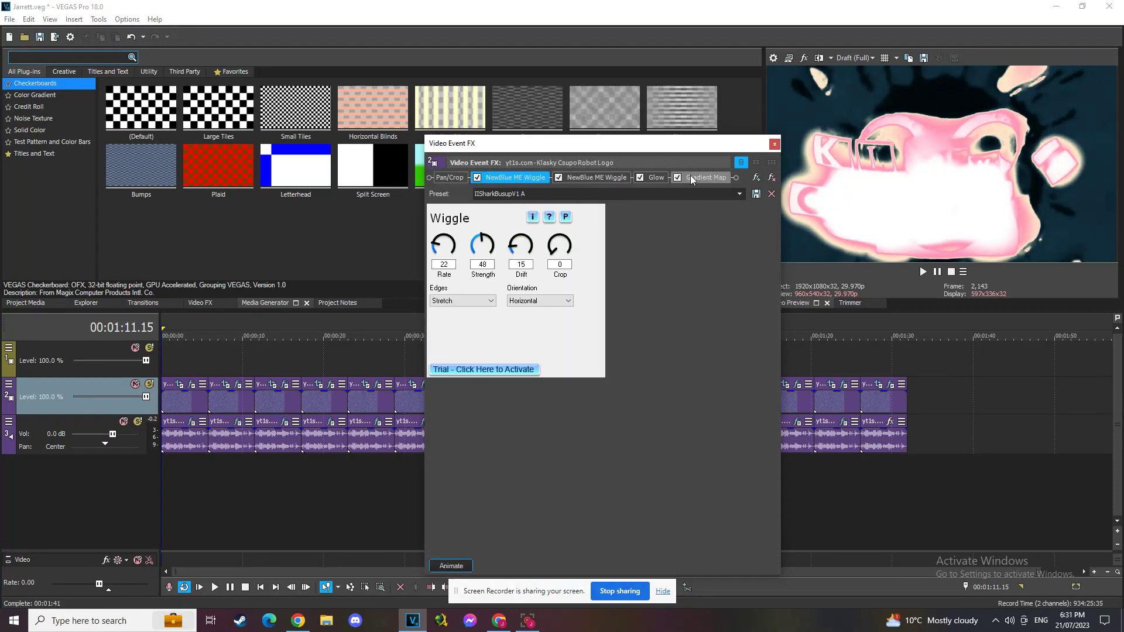
pyautogui.click(610, 178)
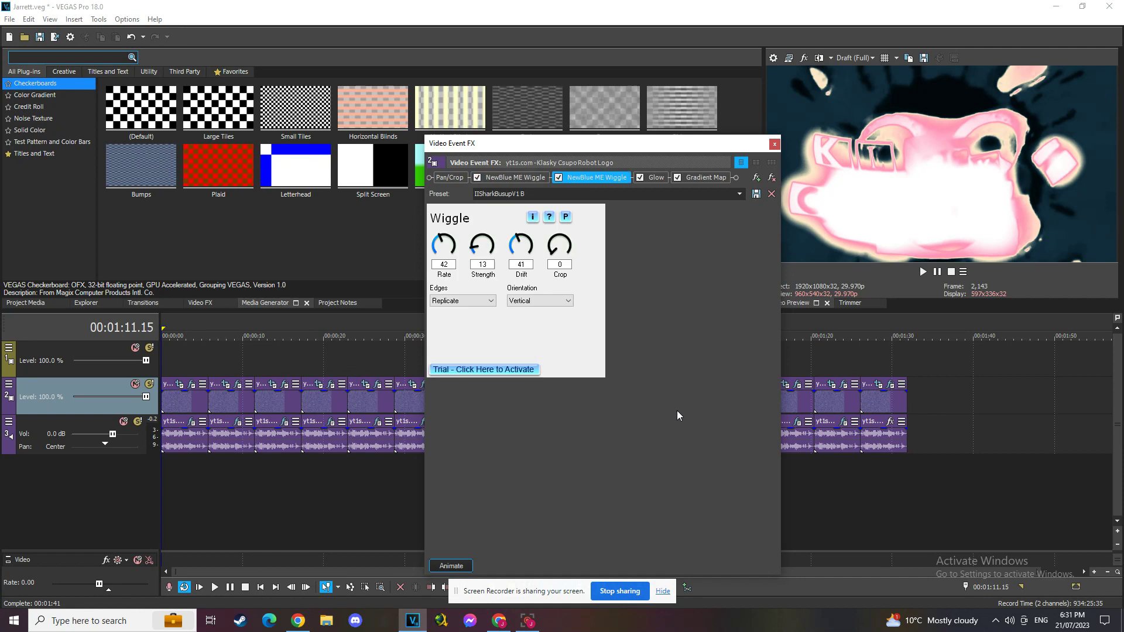
pyautogui.click(664, 177)
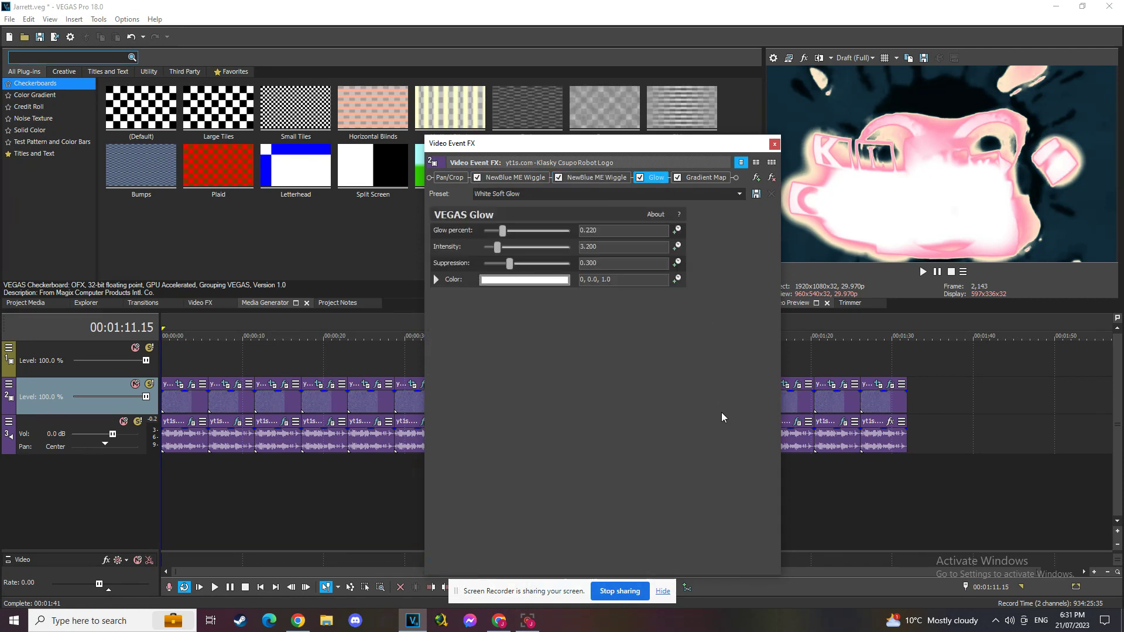
# Examine the colour of each Gradient Map control point on the thirteenth video clip
pyautogui.click(705, 177)
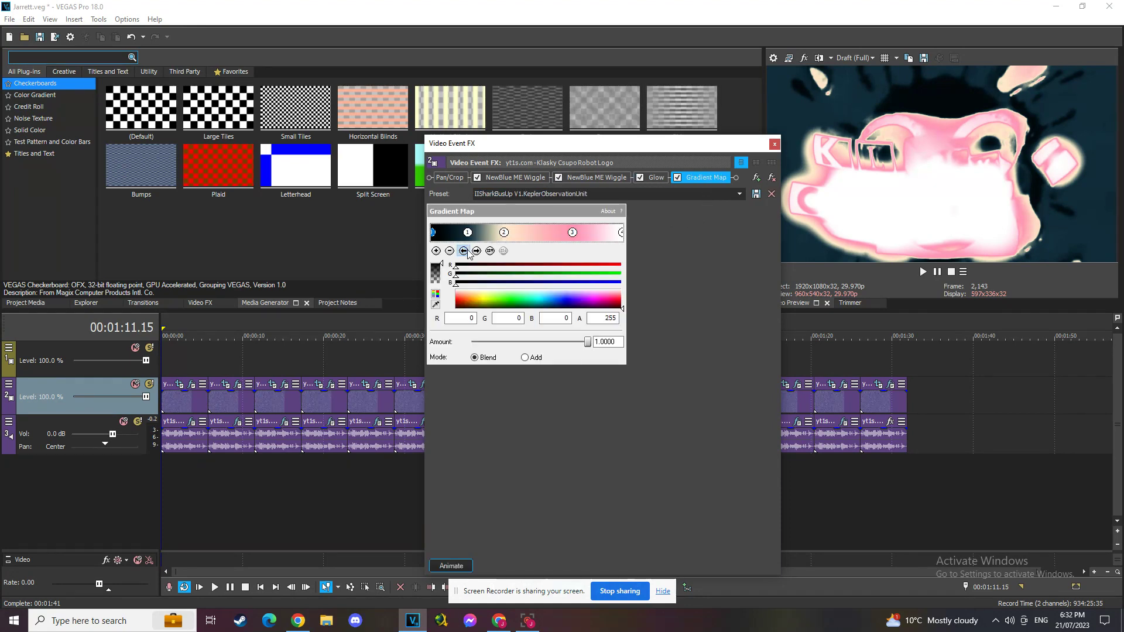
pyautogui.click(476, 251)
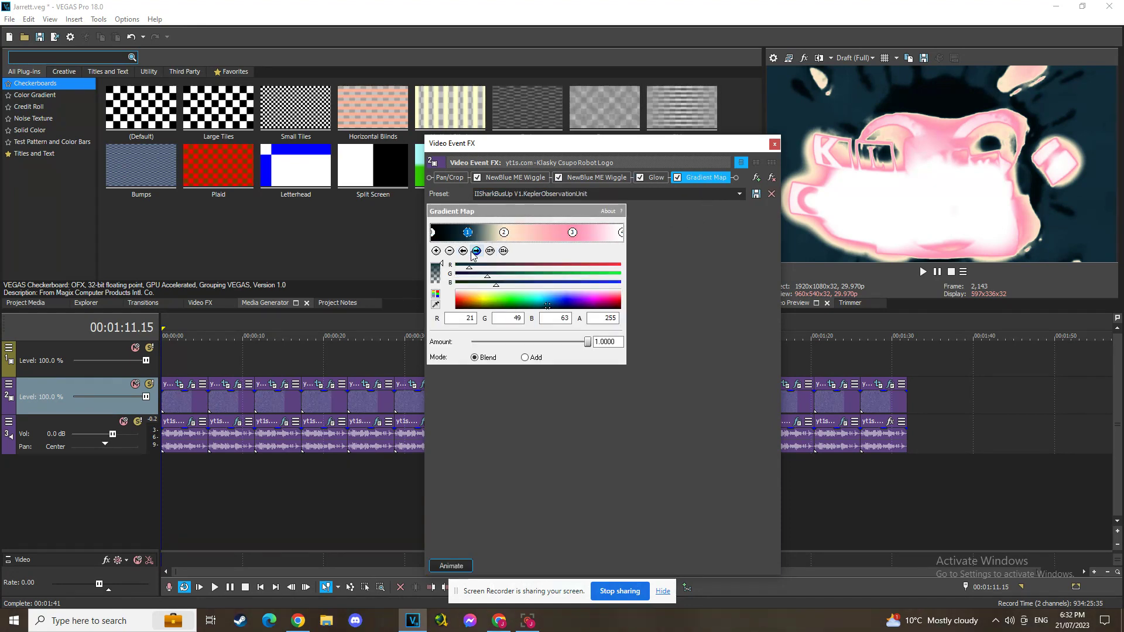
pyautogui.click(475, 251)
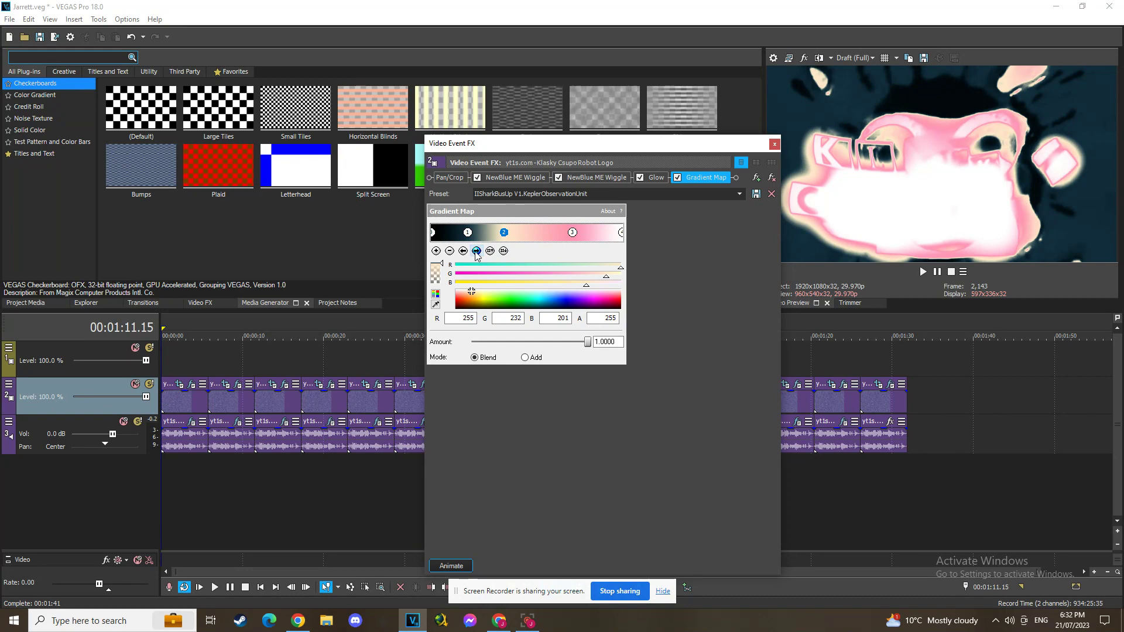
pyautogui.click(476, 250)
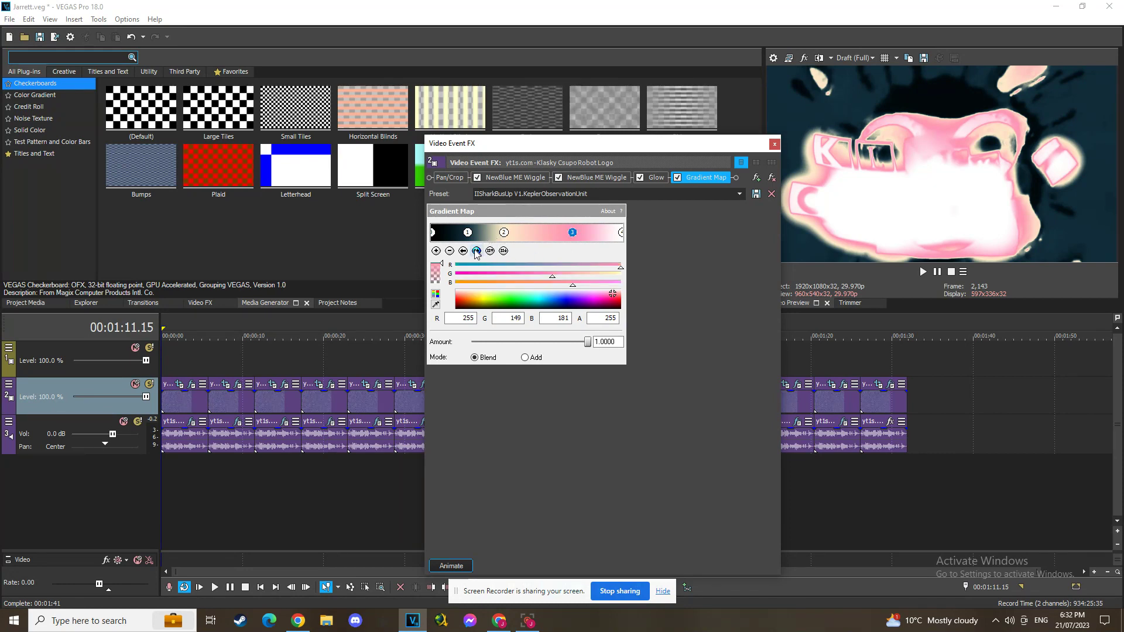
pyautogui.click(476, 250)
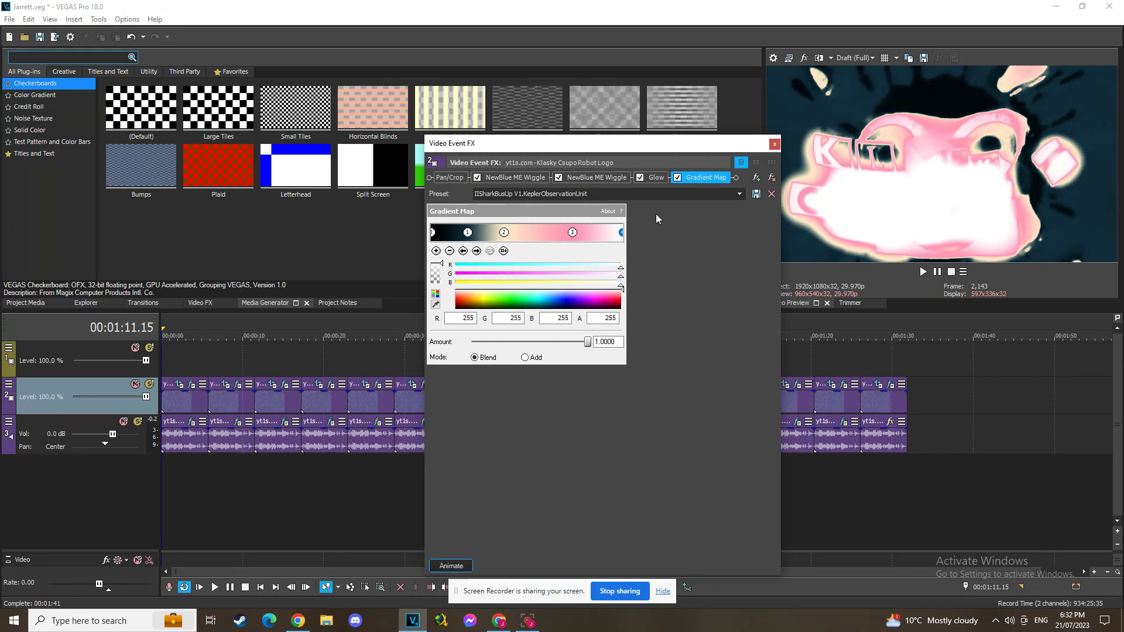
pyautogui.click(775, 144)
# Examine the thirteenth clip's audio effects: both ExpressFX Chorus instances, the two generic Effect plug-ins, tb_grumblebum and Vocodex
pyautogui.click(755, 423)
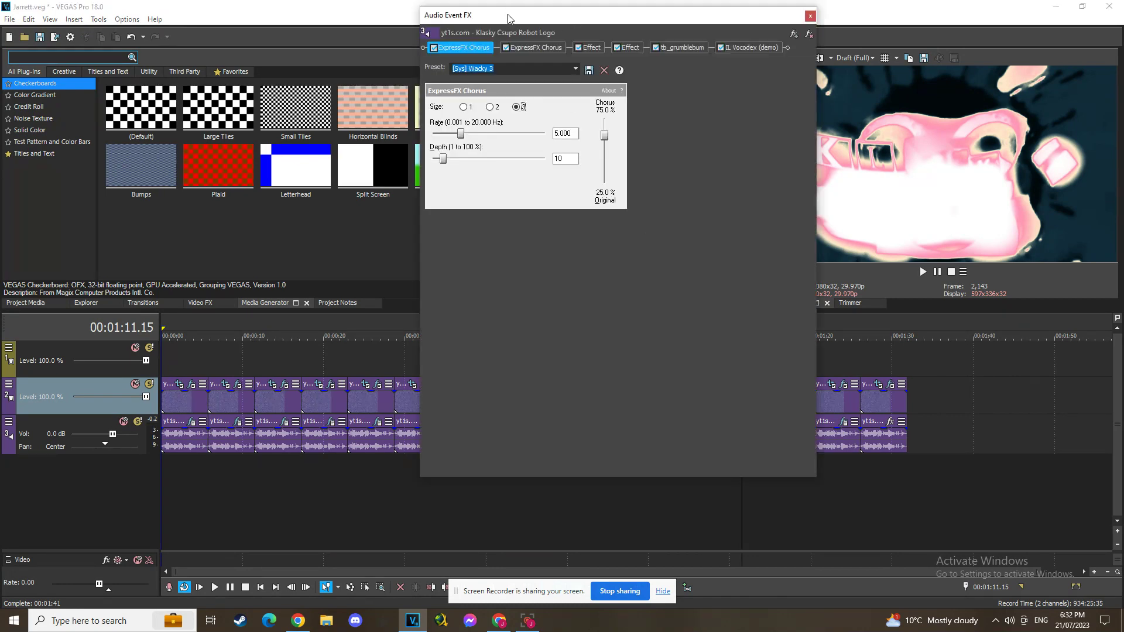
pyautogui.press('Right')
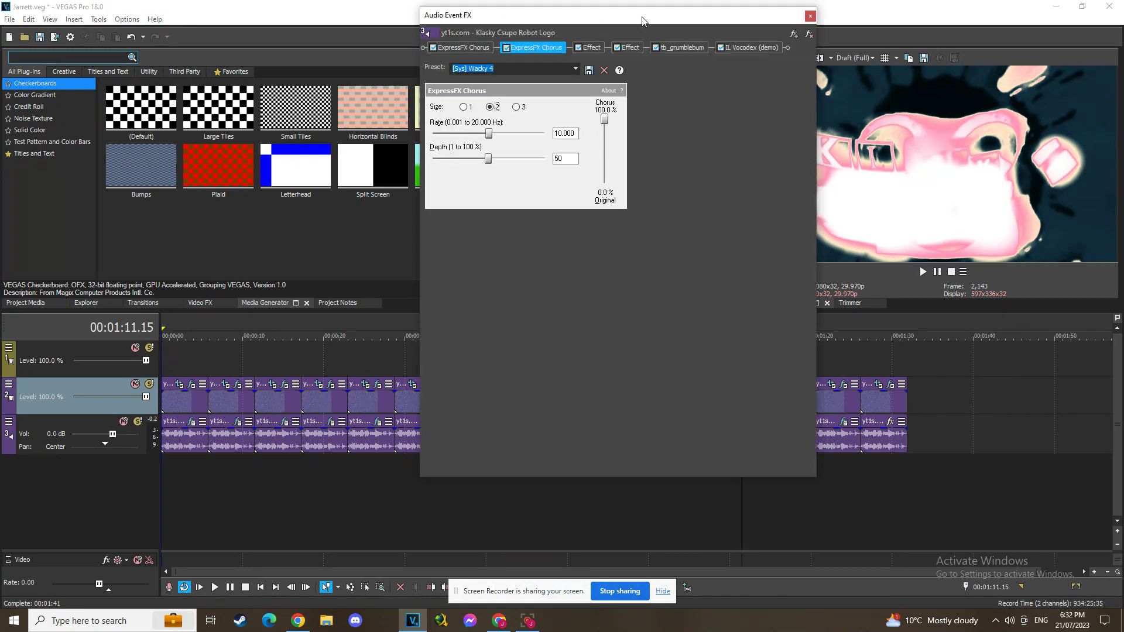
pyautogui.press('Right')
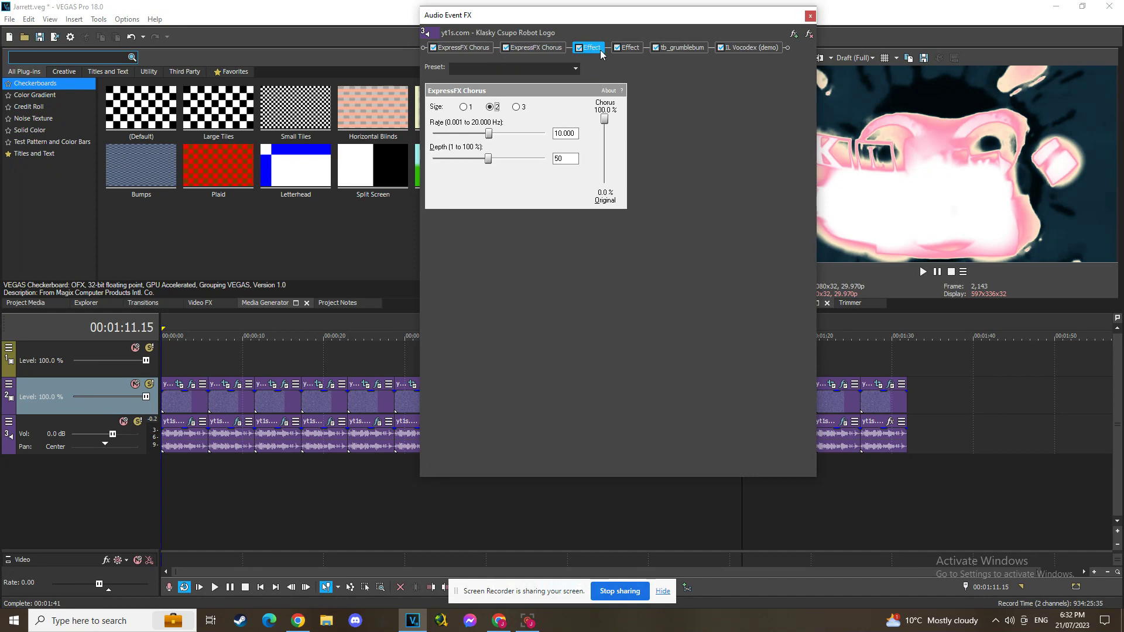
pyautogui.click(636, 48)
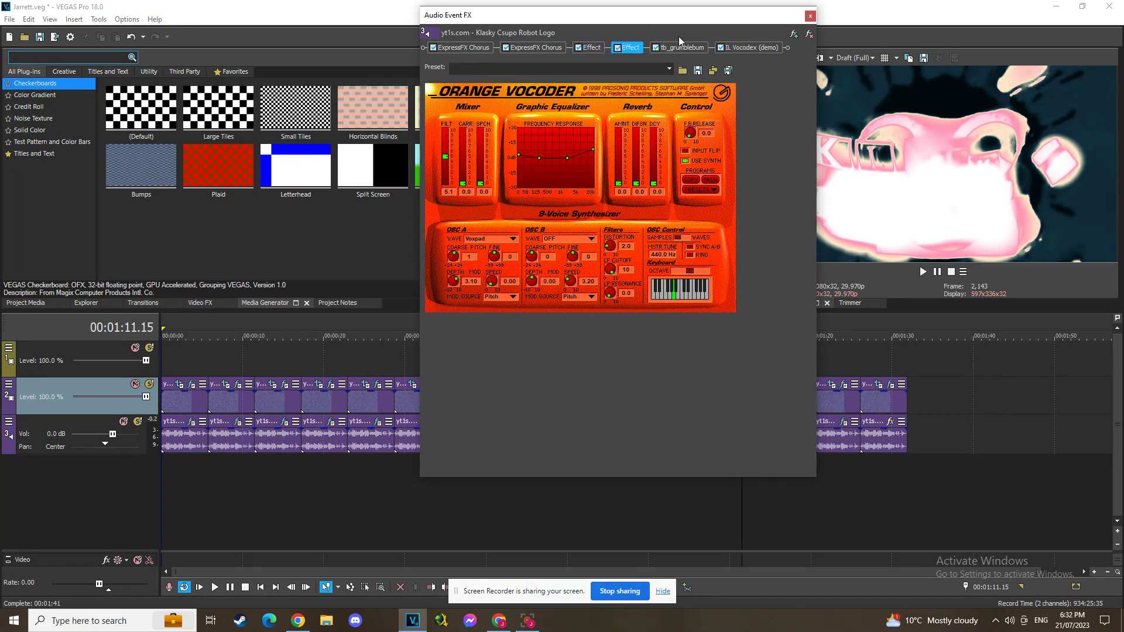
pyautogui.click(688, 49)
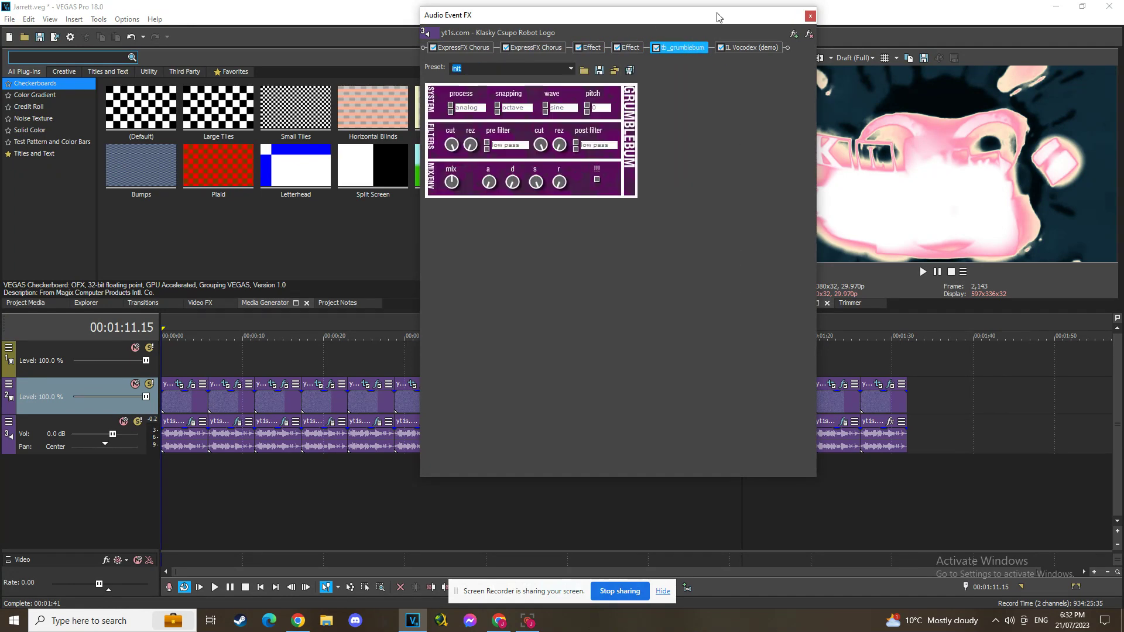
pyautogui.click(733, 46)
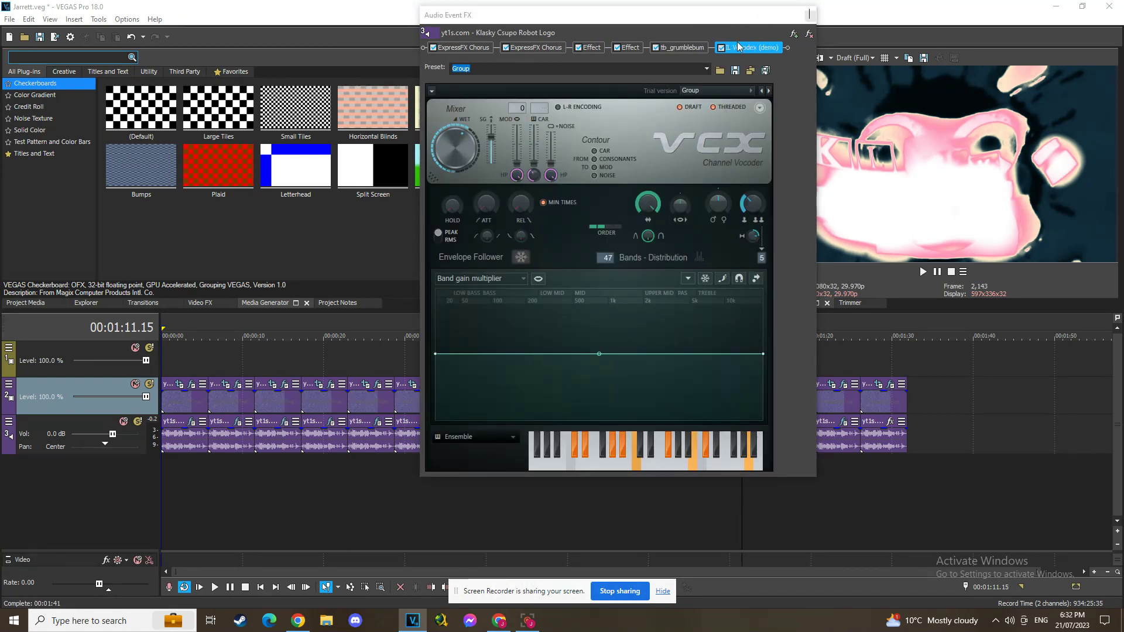
pyautogui.click(810, 16)
# Examine the fourteenth clip's Gradient Map control point colours and its Vocodex audio effect settings
pyautogui.click(790, 408)
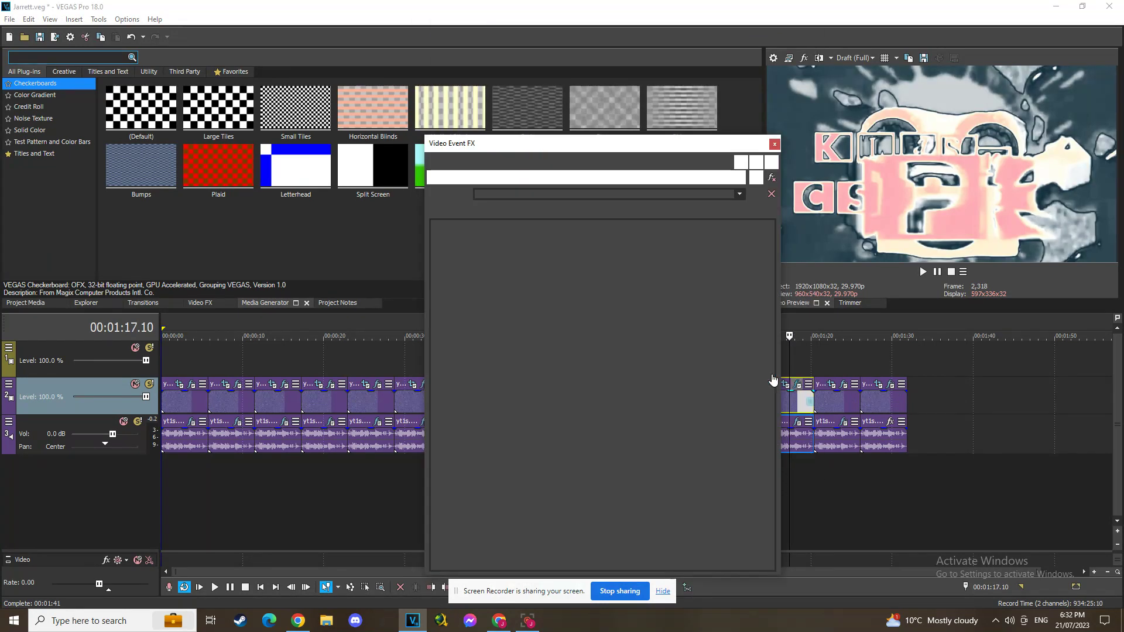
pyautogui.click(797, 384)
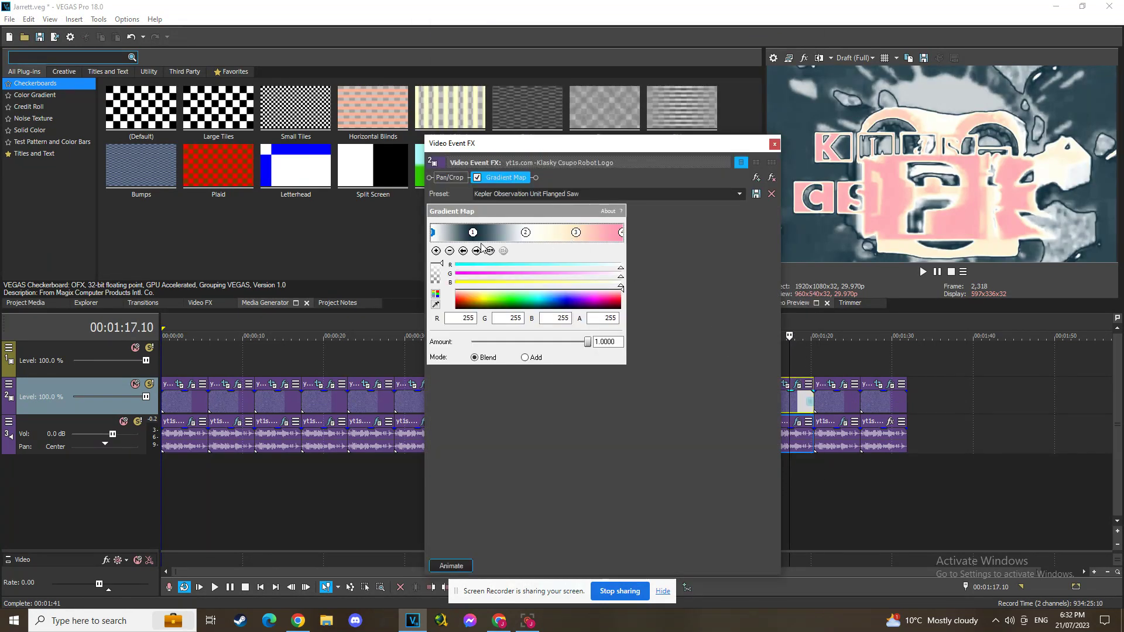
pyautogui.click(476, 251)
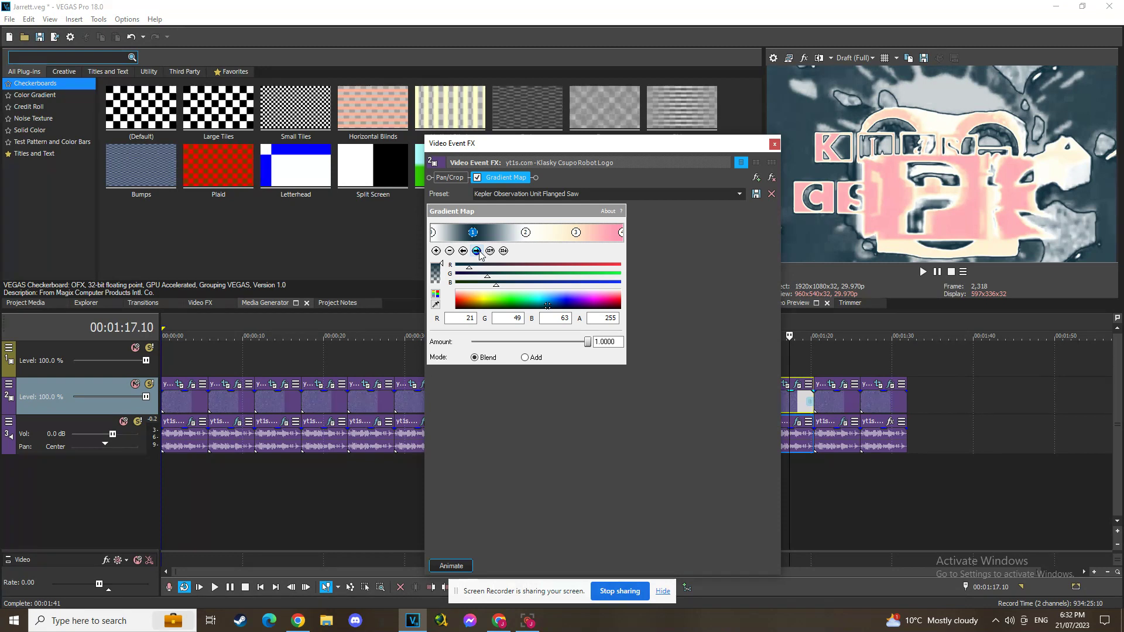
pyautogui.click(476, 251)
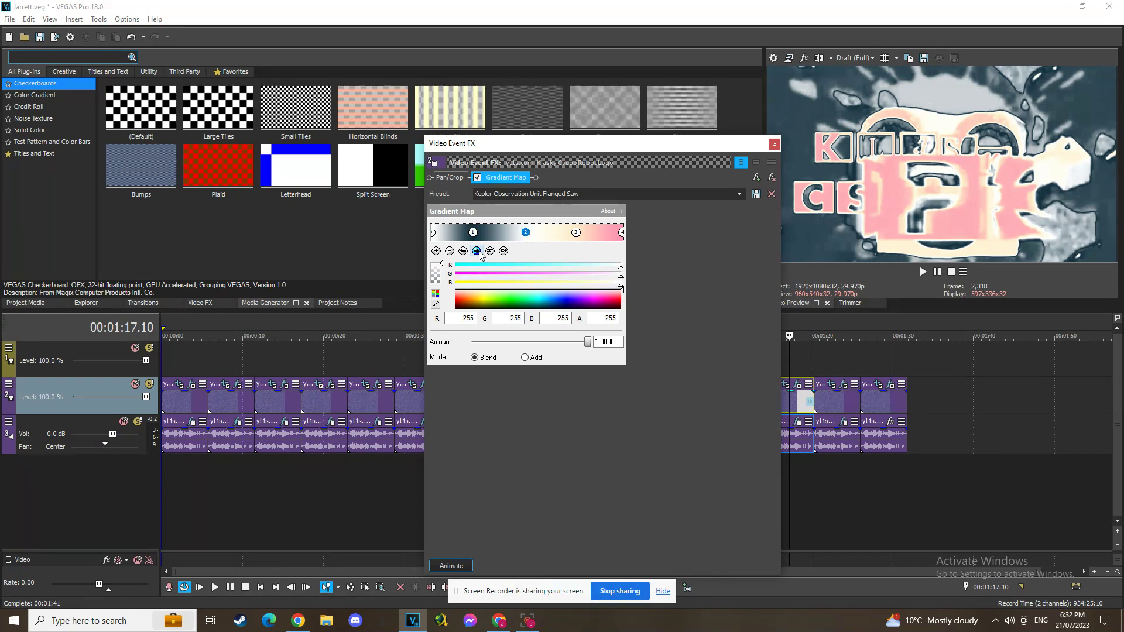
pyautogui.click(477, 251)
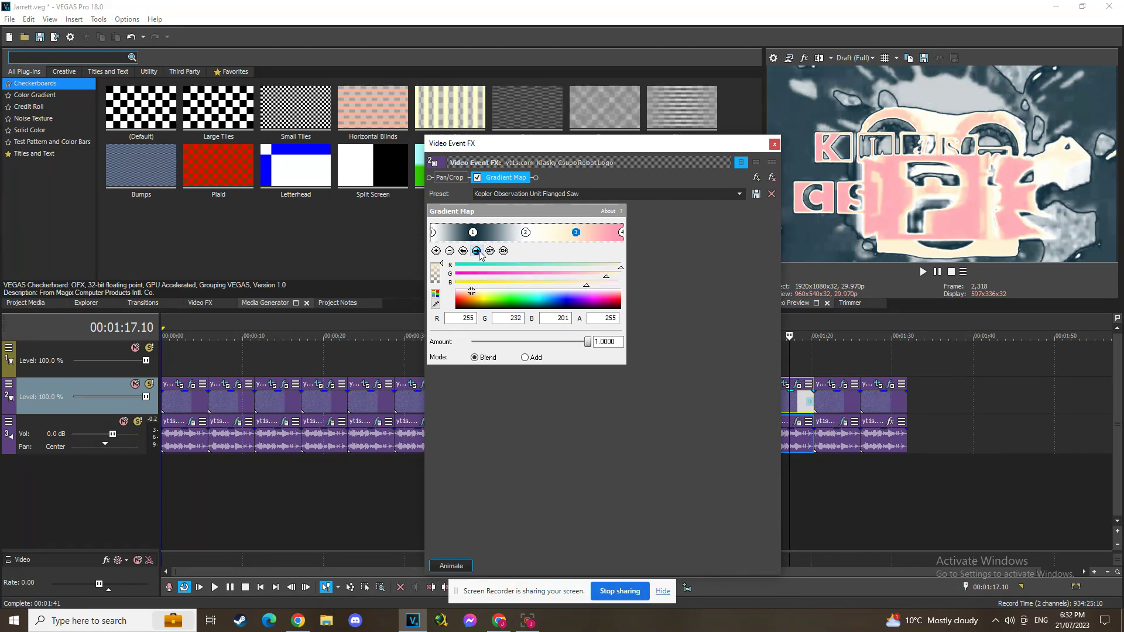
pyautogui.click(476, 251)
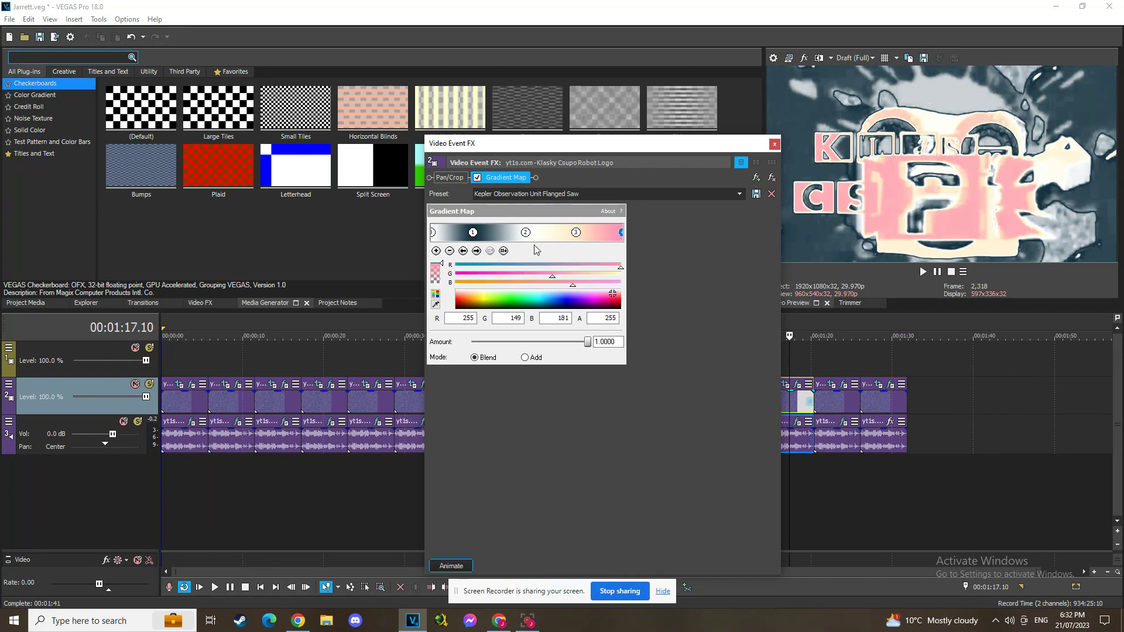
pyautogui.click(774, 144)
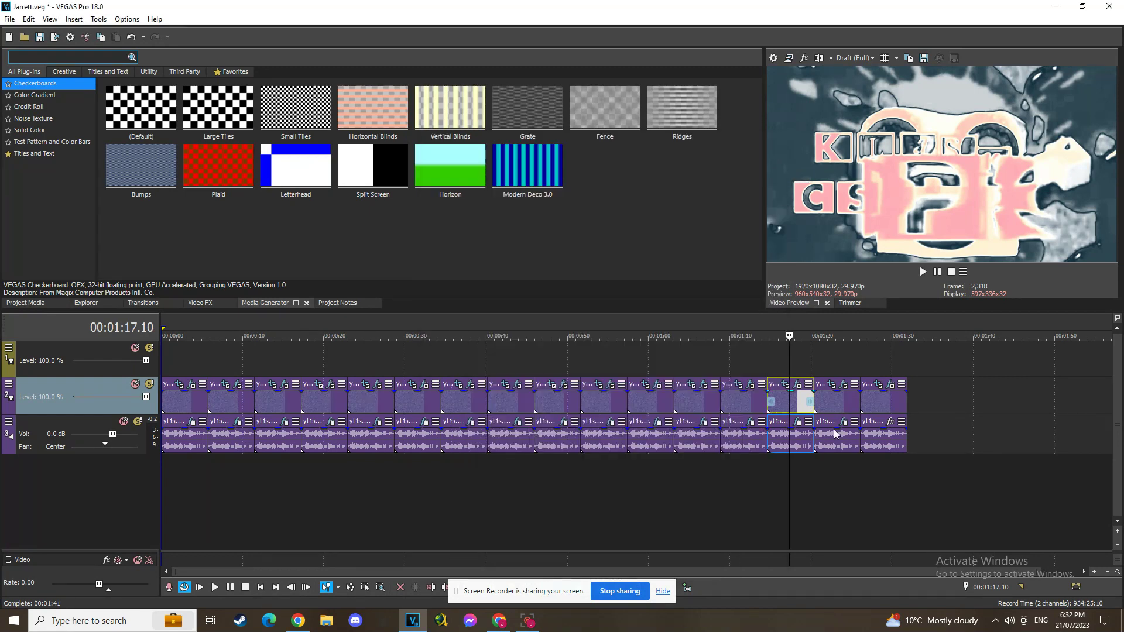
pyautogui.click(798, 422)
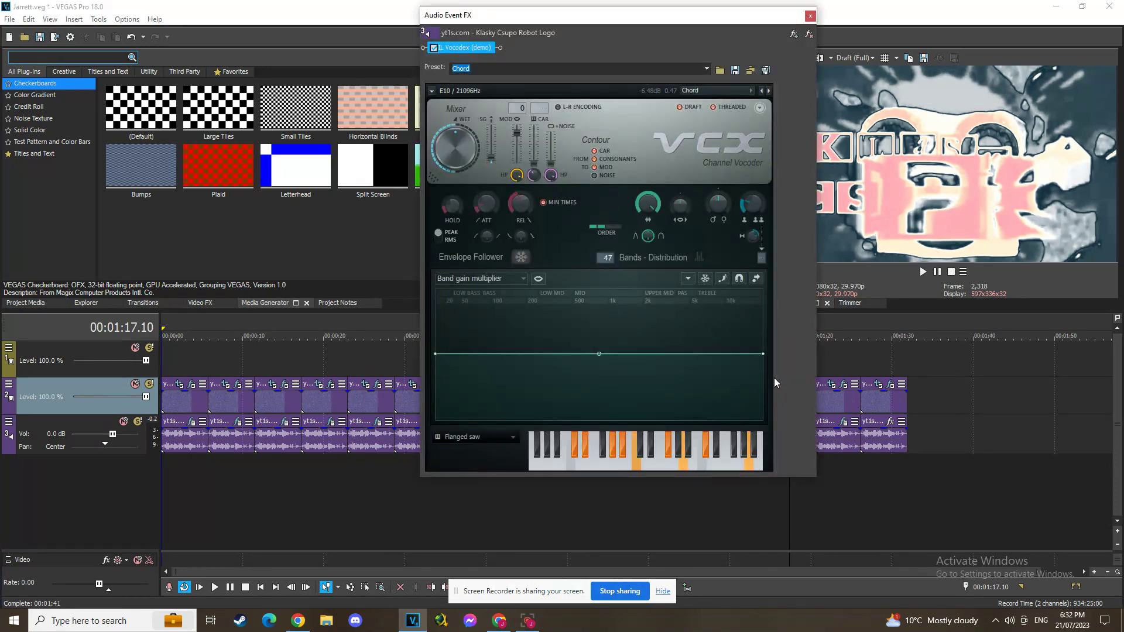
pyautogui.click(810, 15)
# Examine the fifteenth clip's Gradient Map video effect settings and its Vocodex audio effect settings
pyautogui.click(841, 401)
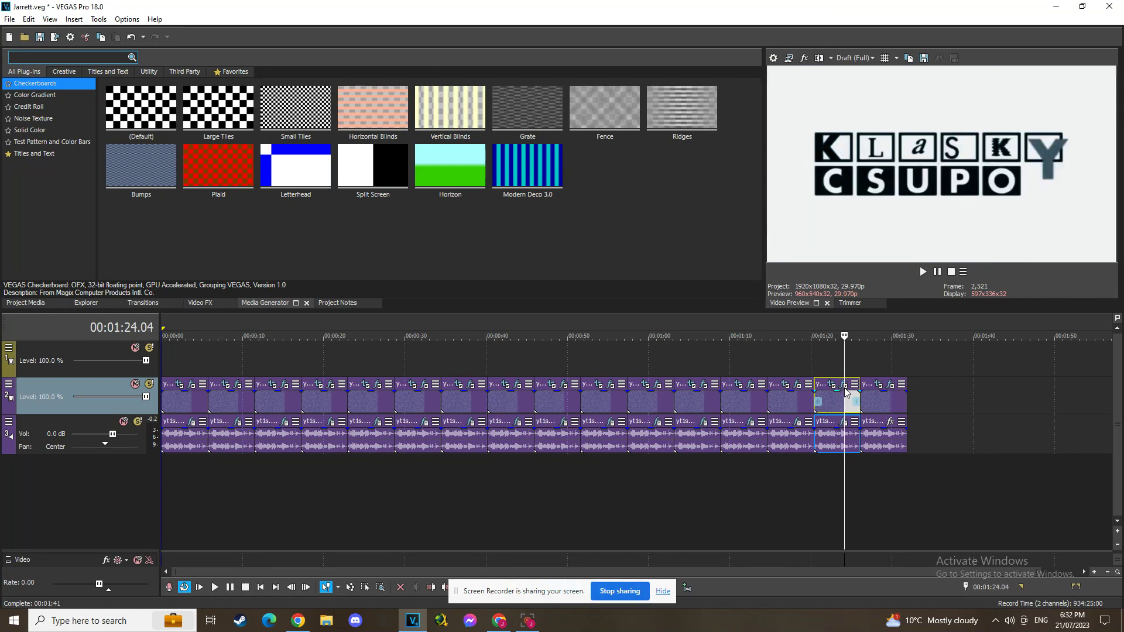
pyautogui.click(843, 386)
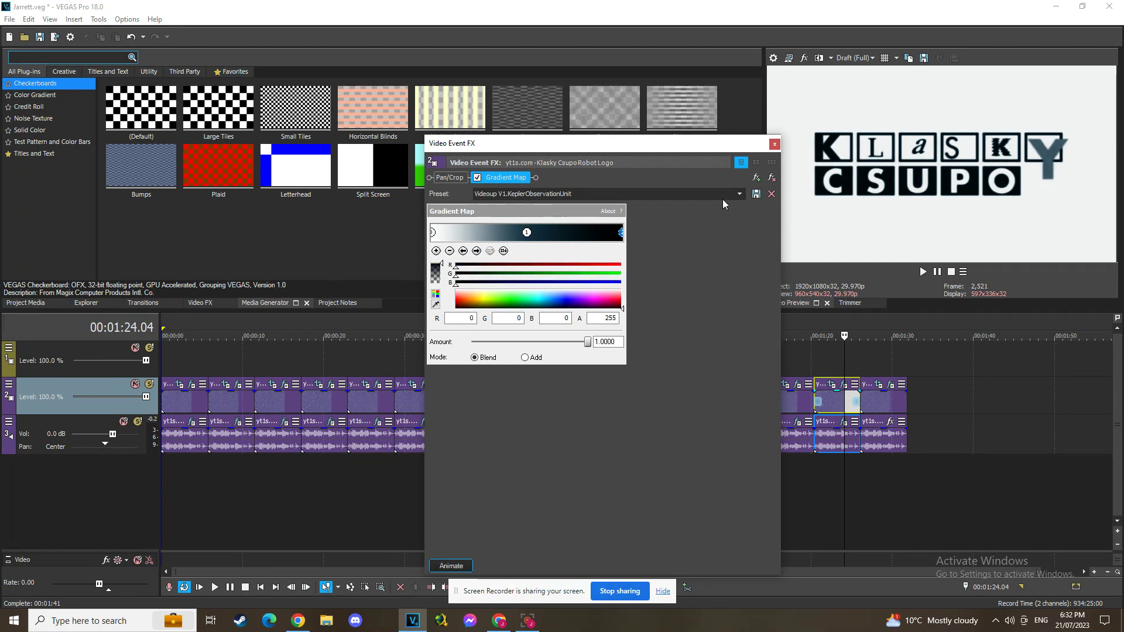
pyautogui.click(774, 145)
pyautogui.click(843, 422)
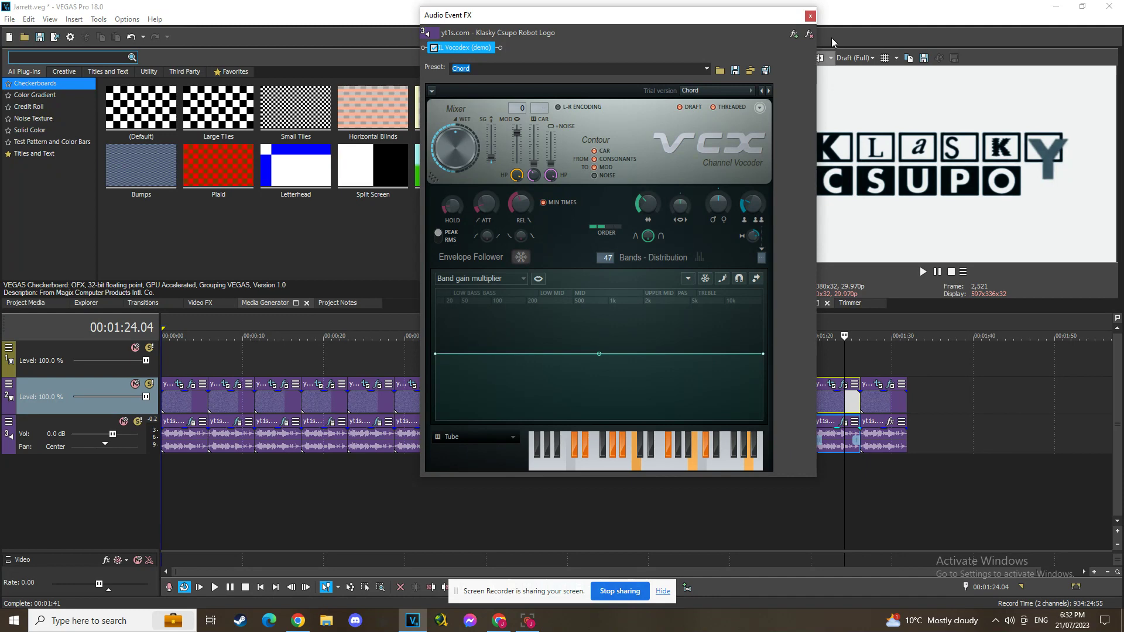
pyautogui.click(809, 16)
# Examine the colour of each Gradient Map control point on the sixteenth video clip
pyautogui.click(882, 392)
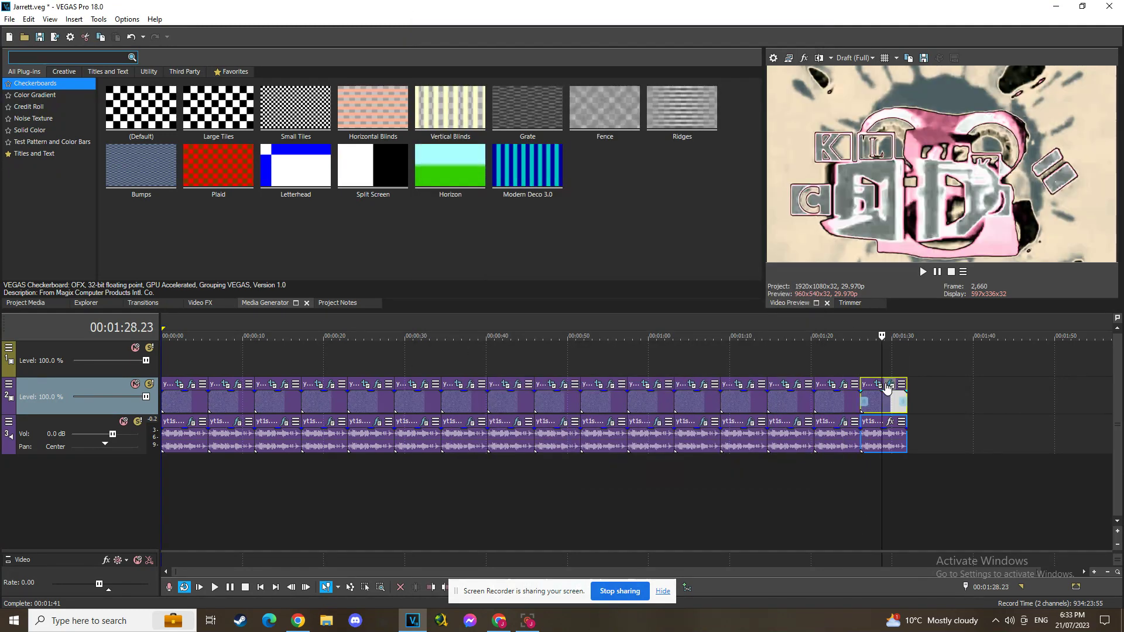
pyautogui.click(889, 385)
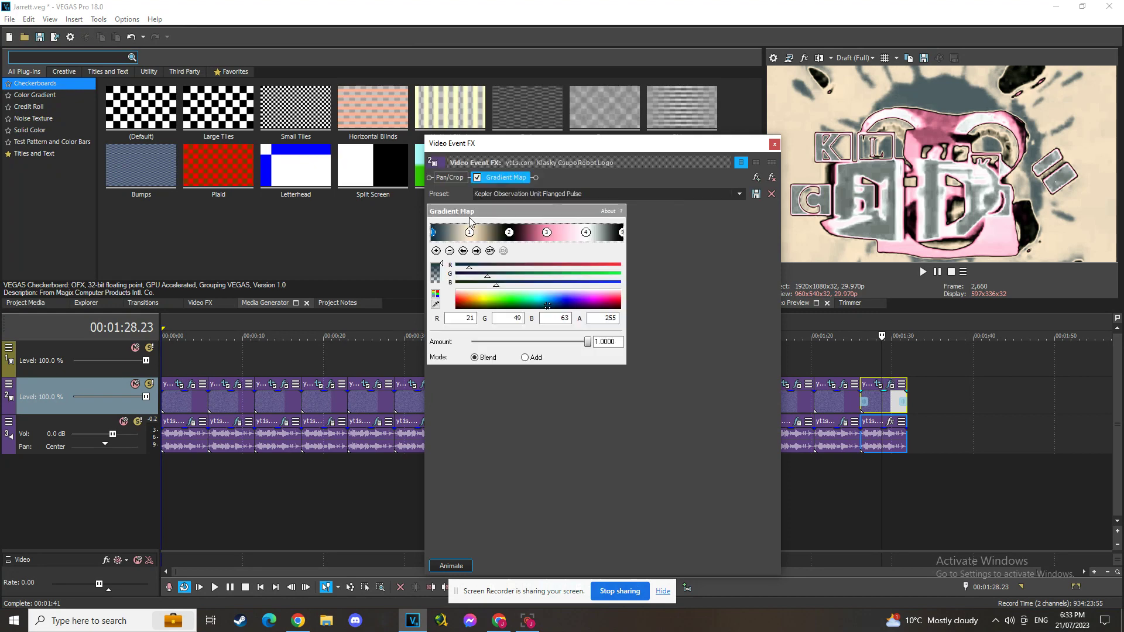
pyautogui.click(477, 251)
pyautogui.click(477, 251)
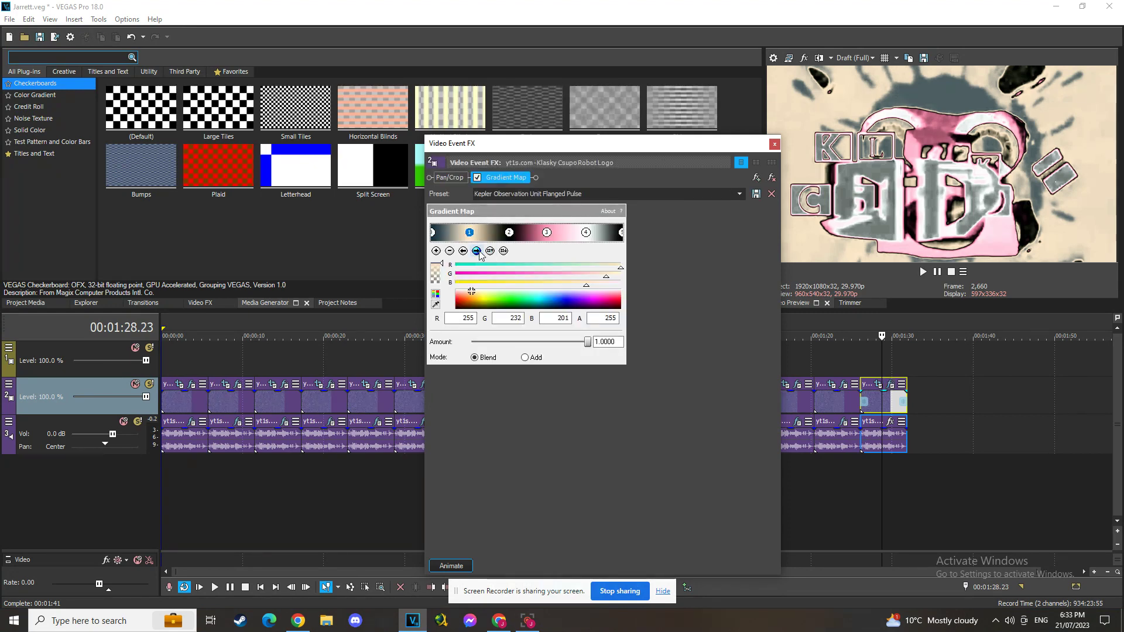
pyautogui.click(477, 251)
pyautogui.click(477, 251)
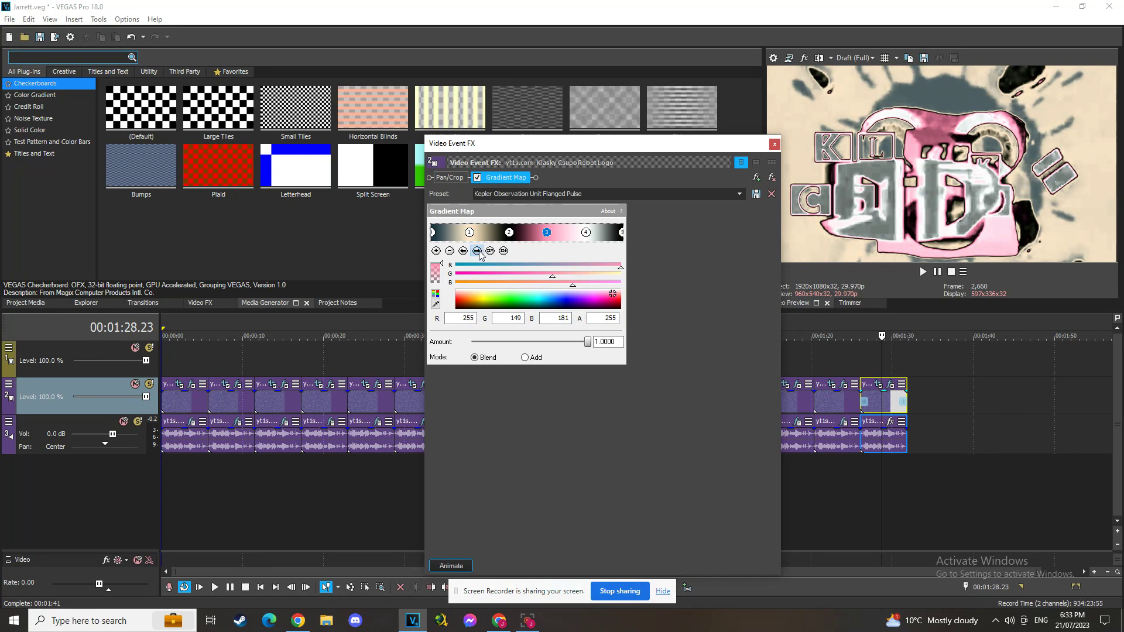
pyautogui.click(477, 251)
pyautogui.click(476, 251)
pyautogui.click(771, 143)
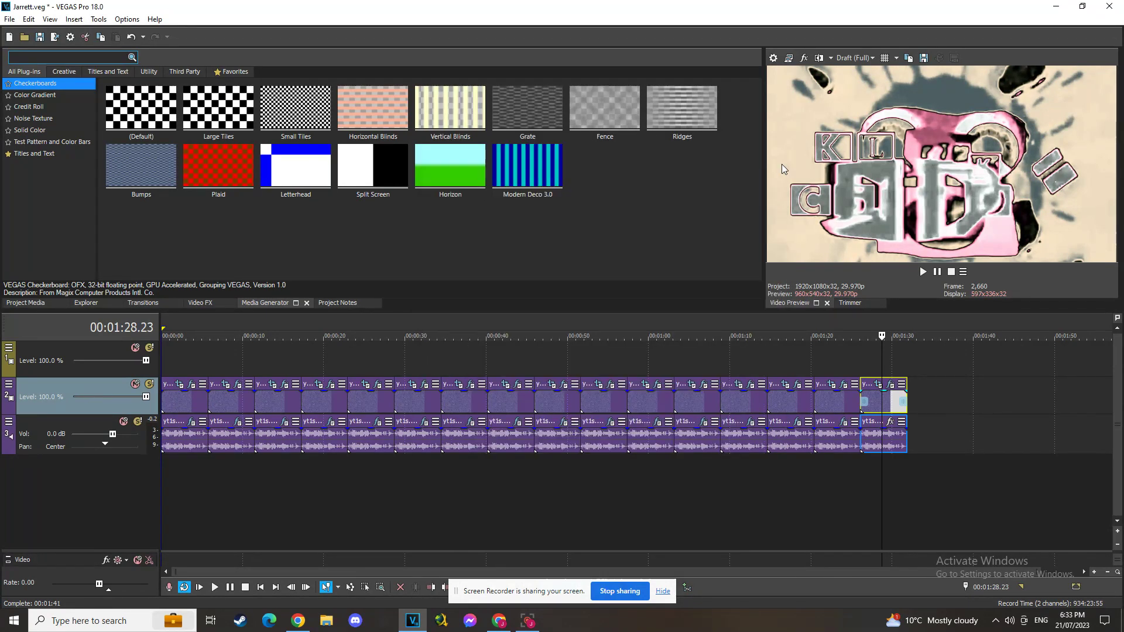
# Add the IL Vocodex (demo) plug-in to the sixteenth clip's audio event
pyautogui.click(889, 422)
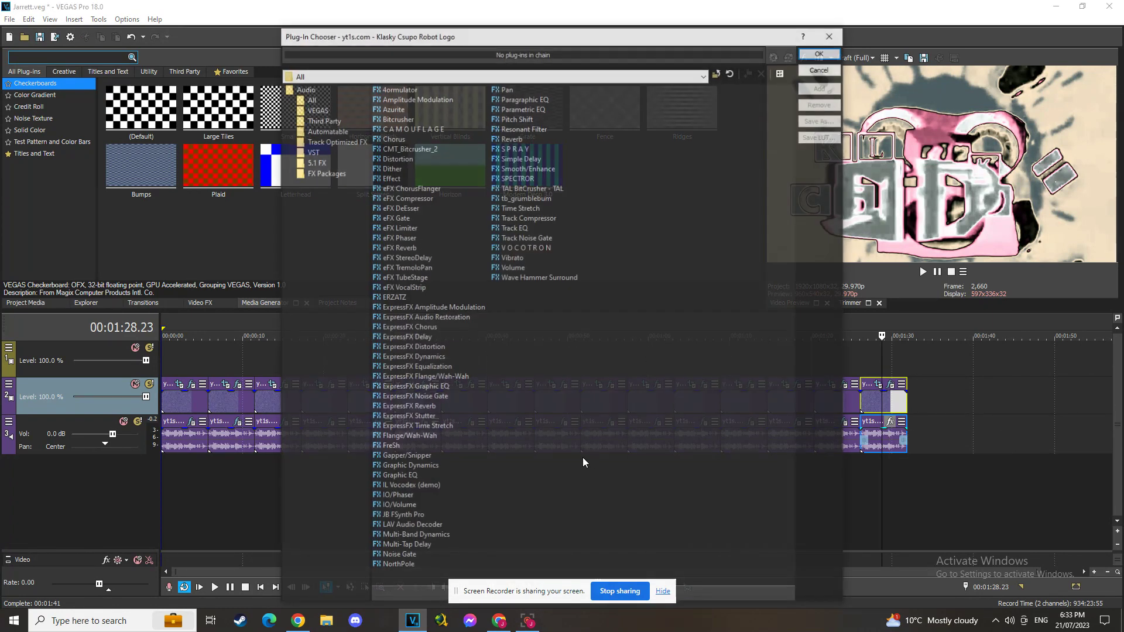
pyautogui.doubleClick(410, 486)
pyautogui.click(825, 51)
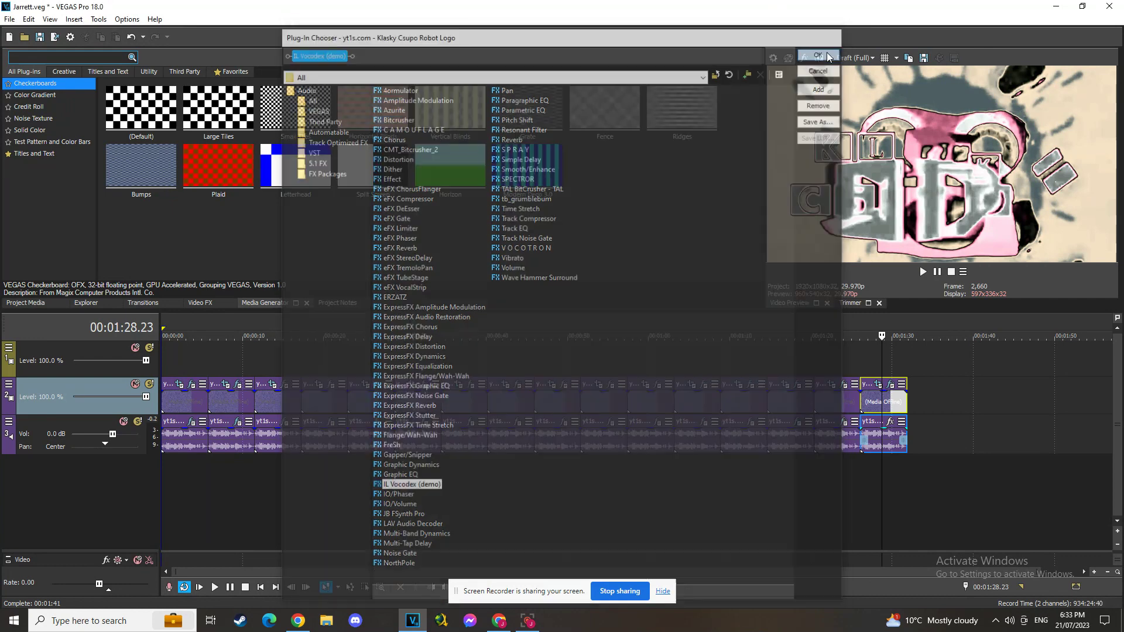
# Load the Chord preset in Vocodex and set its carrier sound to Flanged pulse
pyautogui.click(714, 91)
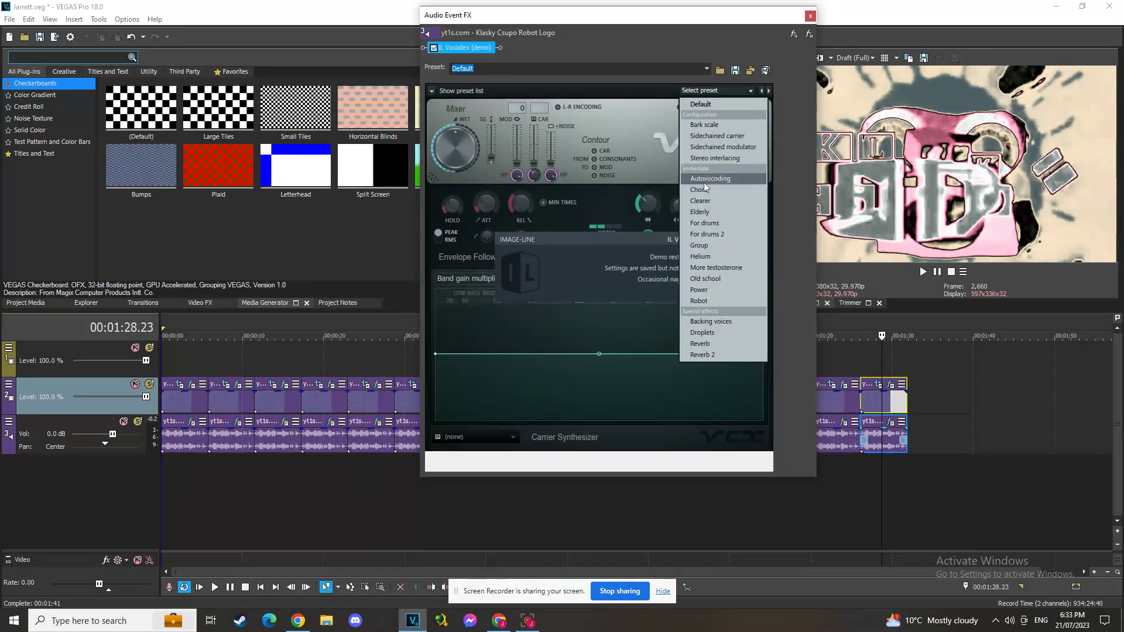
pyautogui.click(719, 184)
pyautogui.click(489, 443)
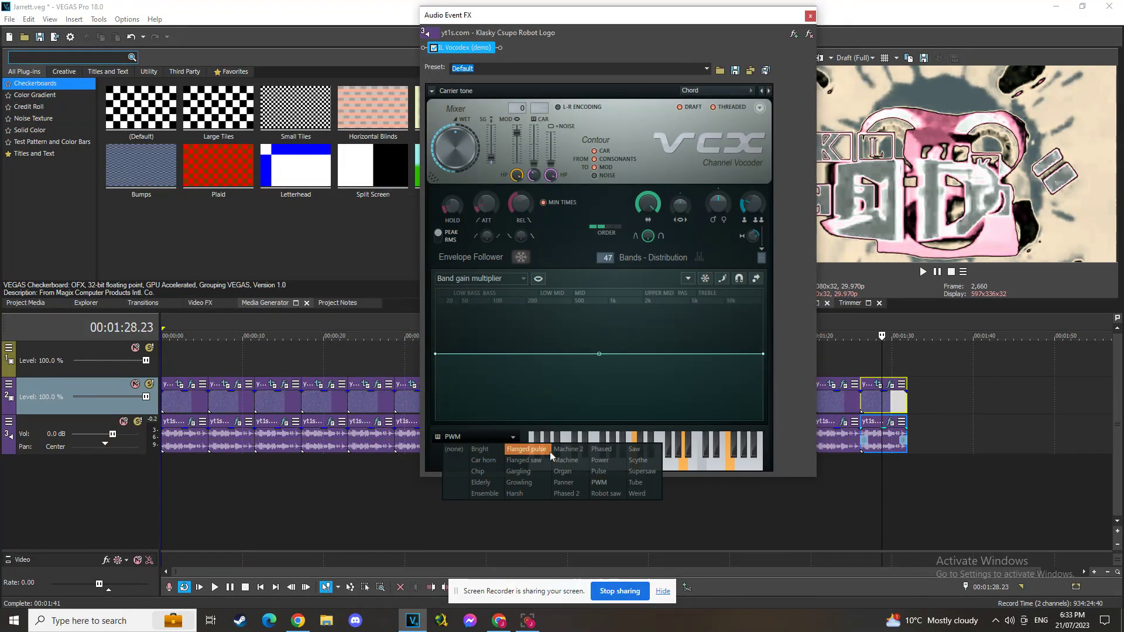
pyautogui.click(515, 462)
pyautogui.click(637, 460)
# Set the carrier notes on the Vocodex keyboard to the same chord pattern as on the fifteenth clip
pyautogui.click(579, 453)
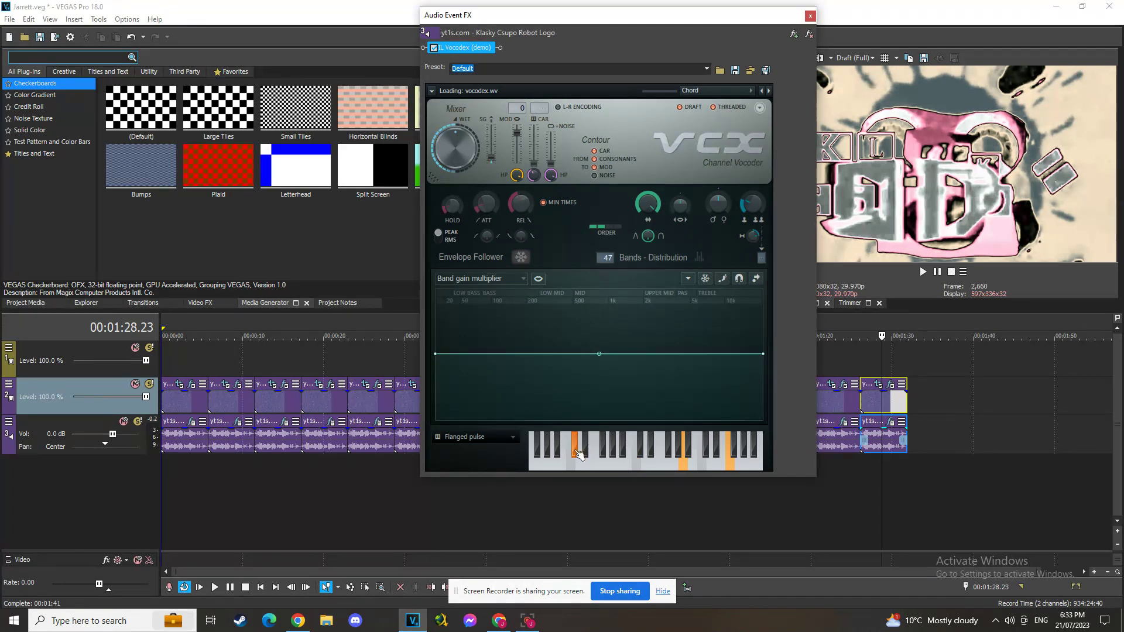
pyautogui.click(585, 452)
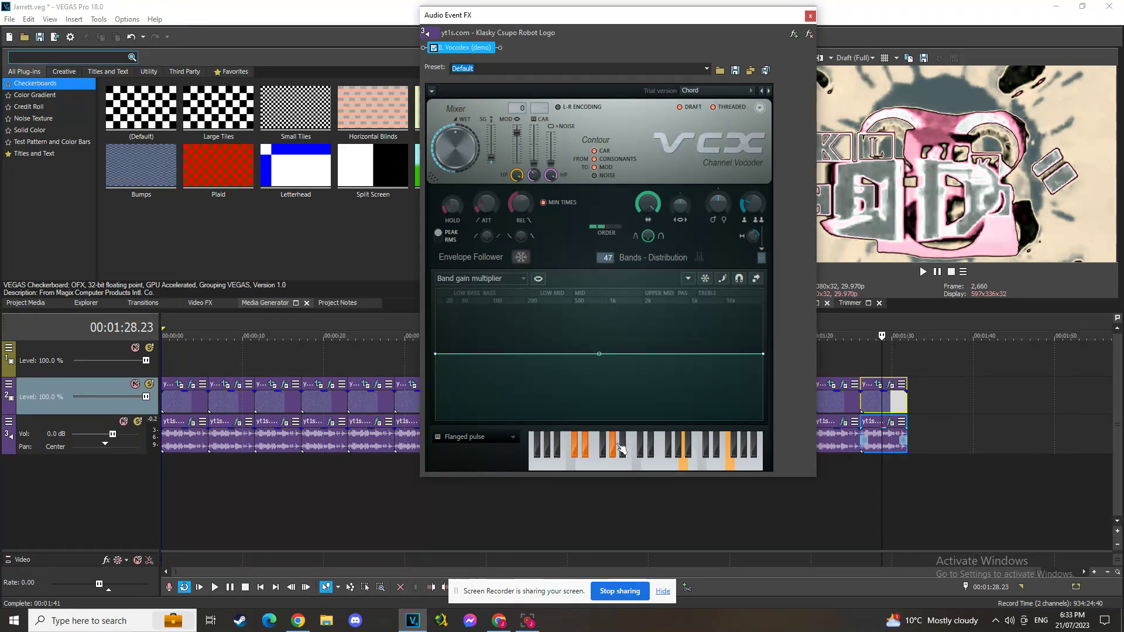
pyautogui.click(640, 452)
pyautogui.click(640, 448)
pyautogui.click(636, 464)
pyautogui.click(670, 450)
pyautogui.click(693, 463)
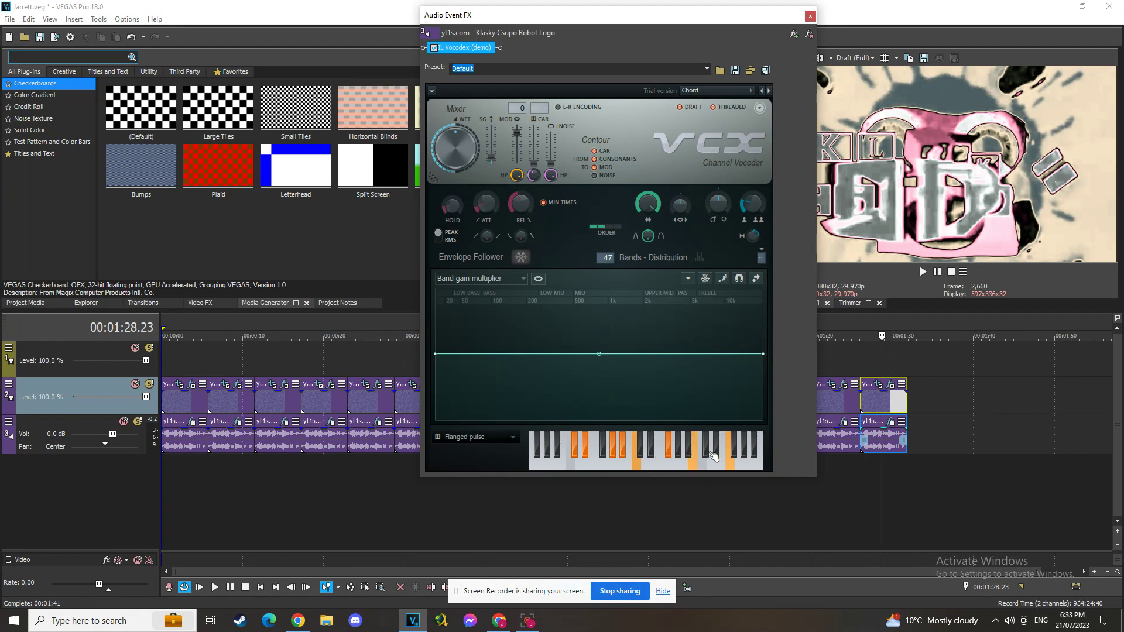
pyautogui.click(706, 449)
pyautogui.click(725, 464)
pyautogui.click(729, 463)
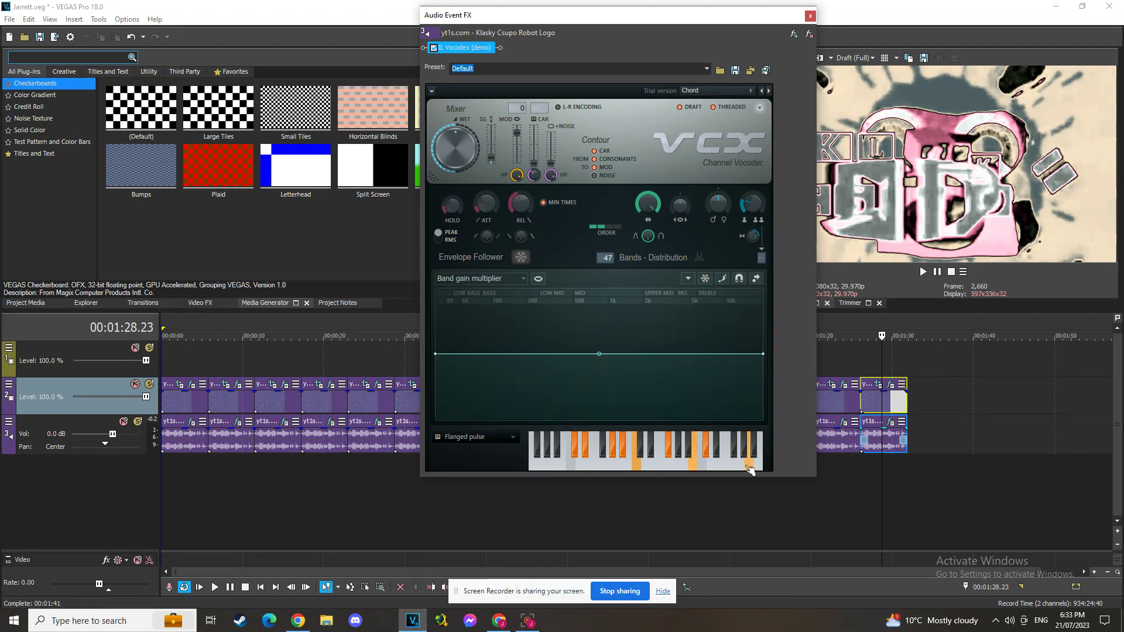